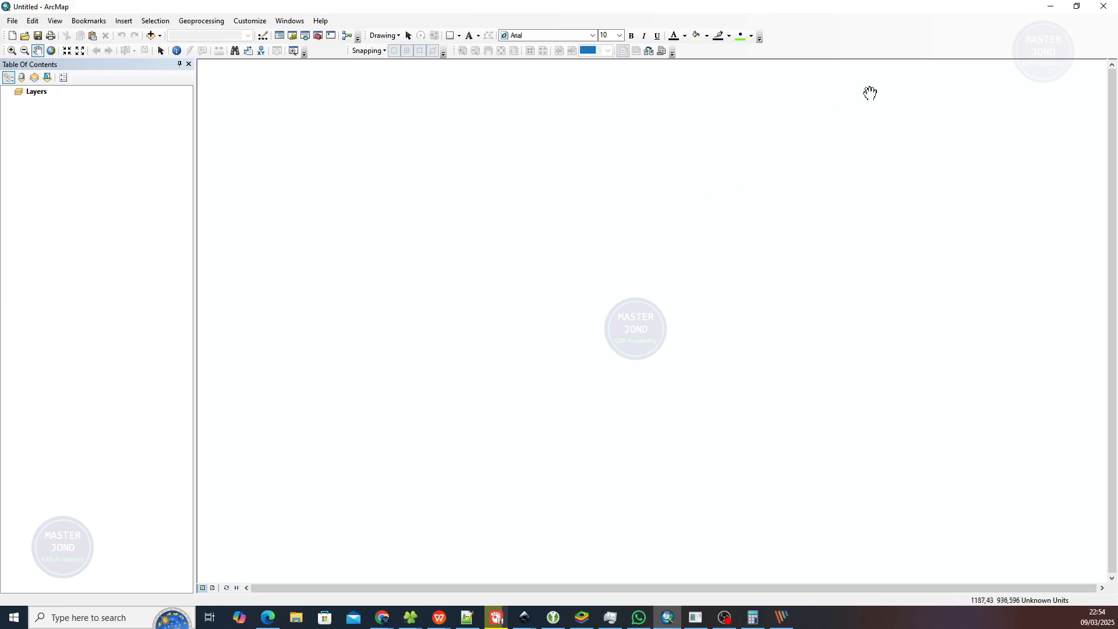
Step: Minimize ArcMap and the OBS folder window to reveal the Georef and UnGeoref folders, and clear the file selection in both
click(1051, 7)
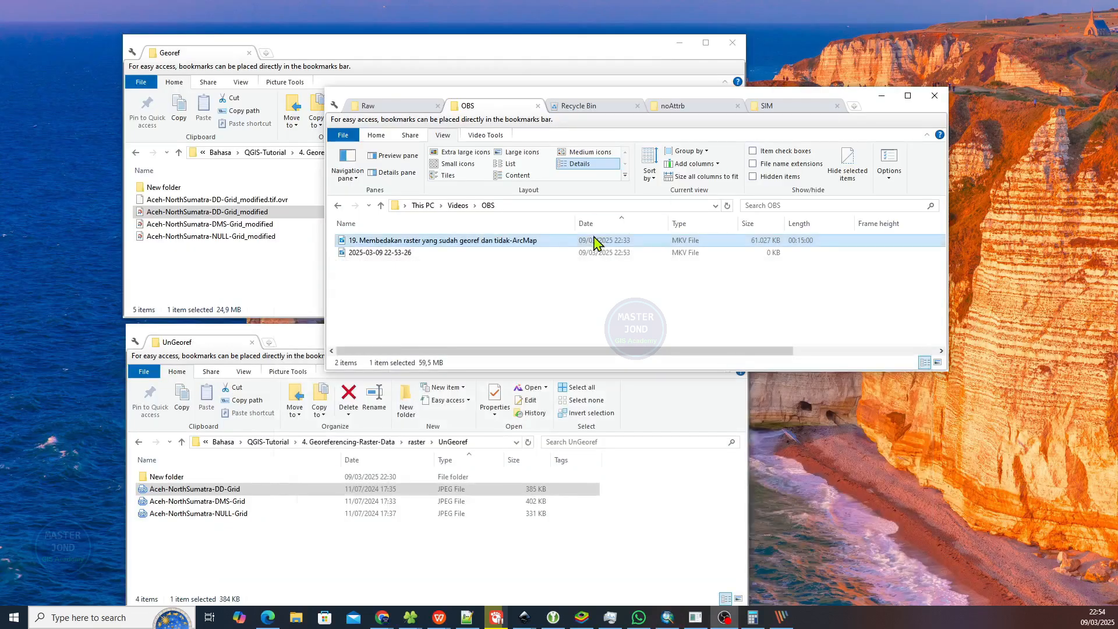
click(881, 95)
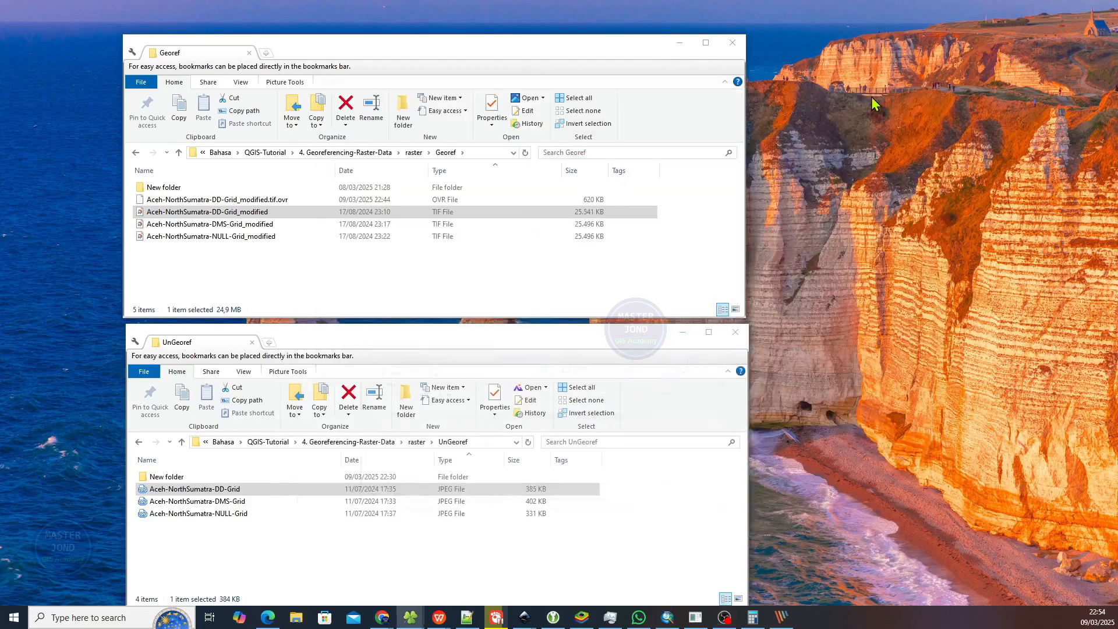
click(308, 280)
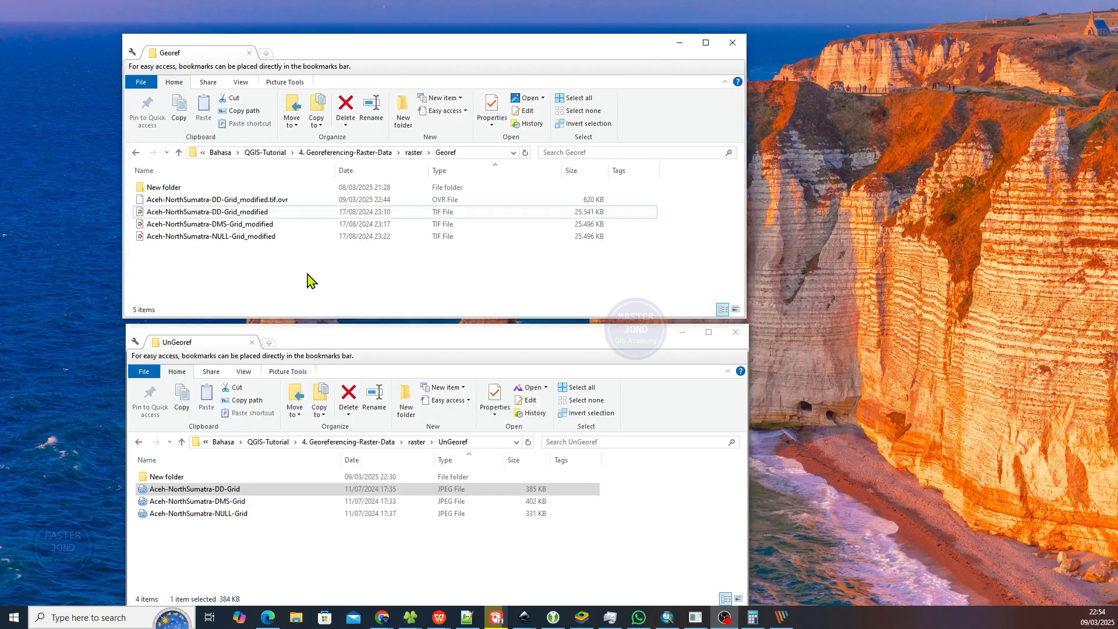
click(447, 153)
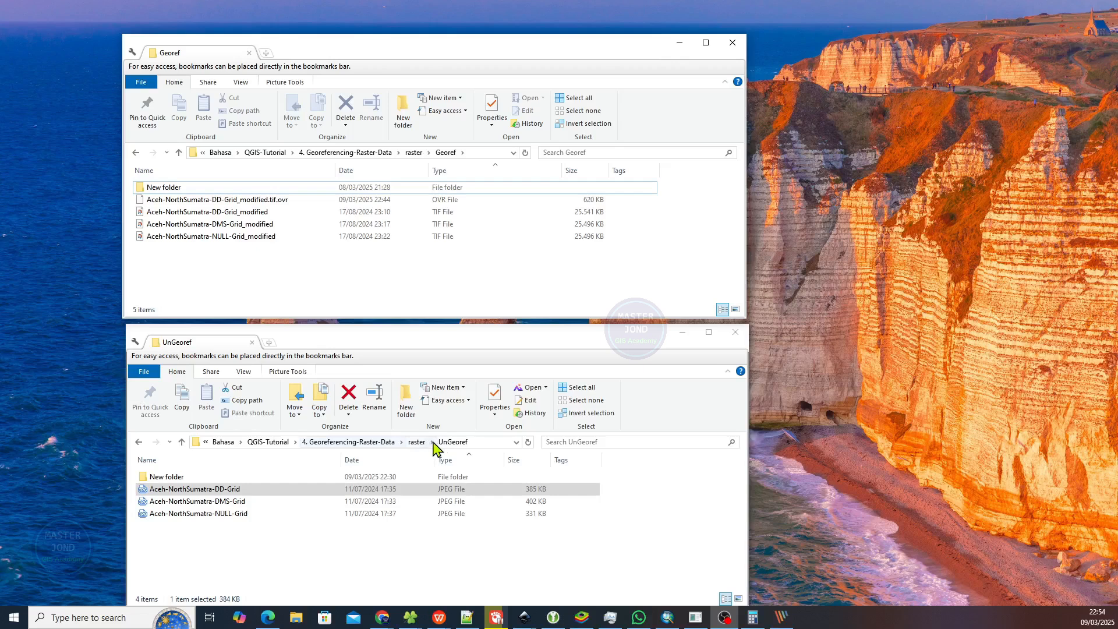
click(451, 443)
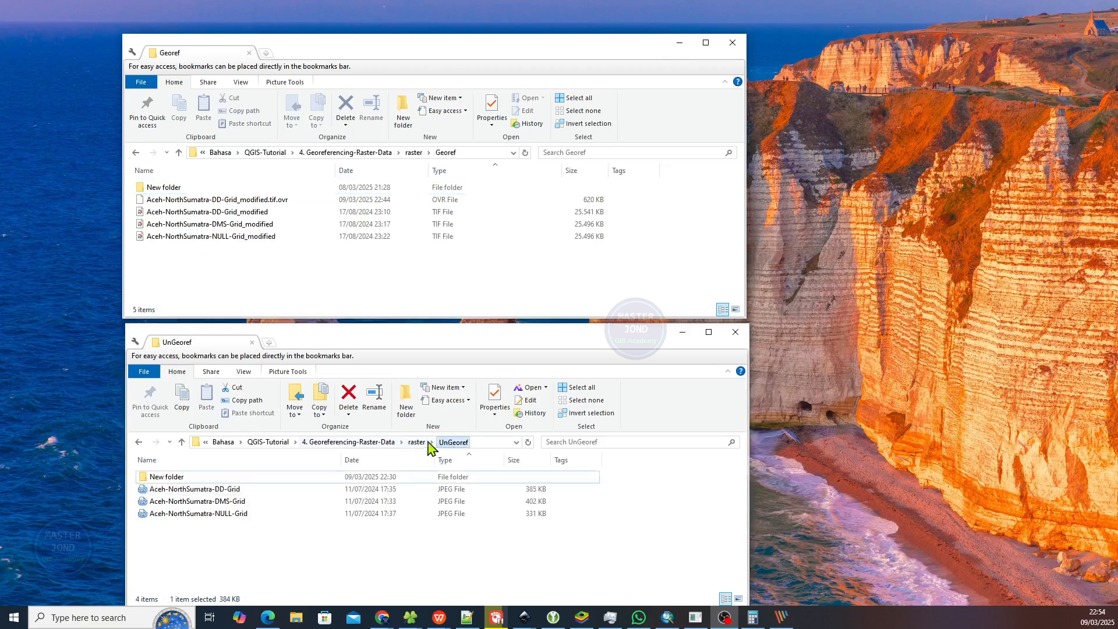
Step: Delete the overview file Aceh-NorthSumatra-DD-Grid_modified.tif.ovr from the Georef folder
click(279, 202)
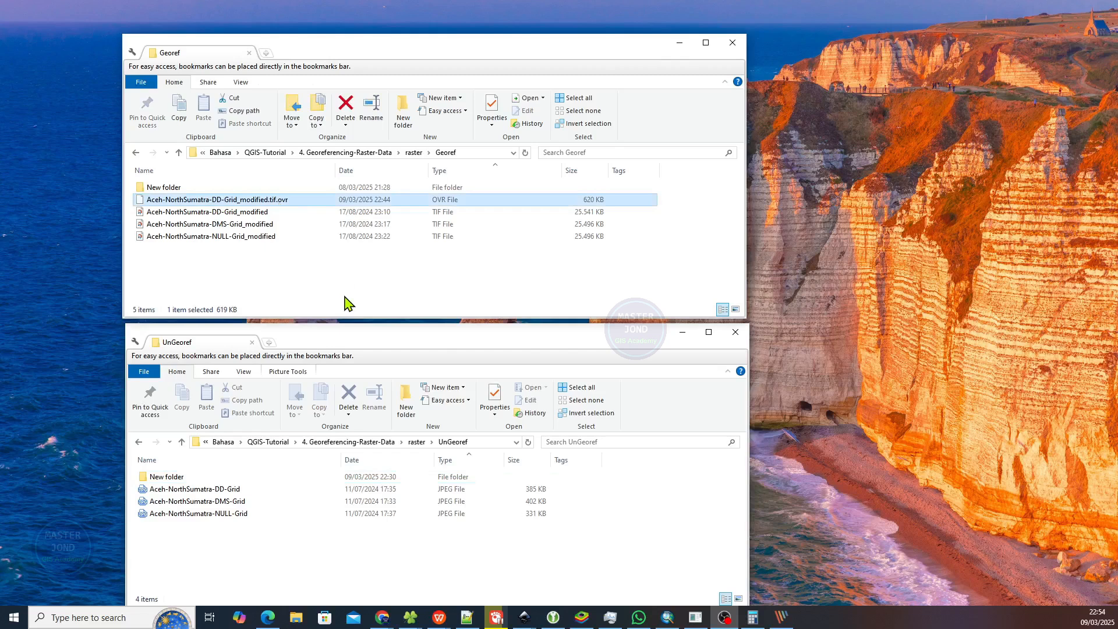
key(Delete)
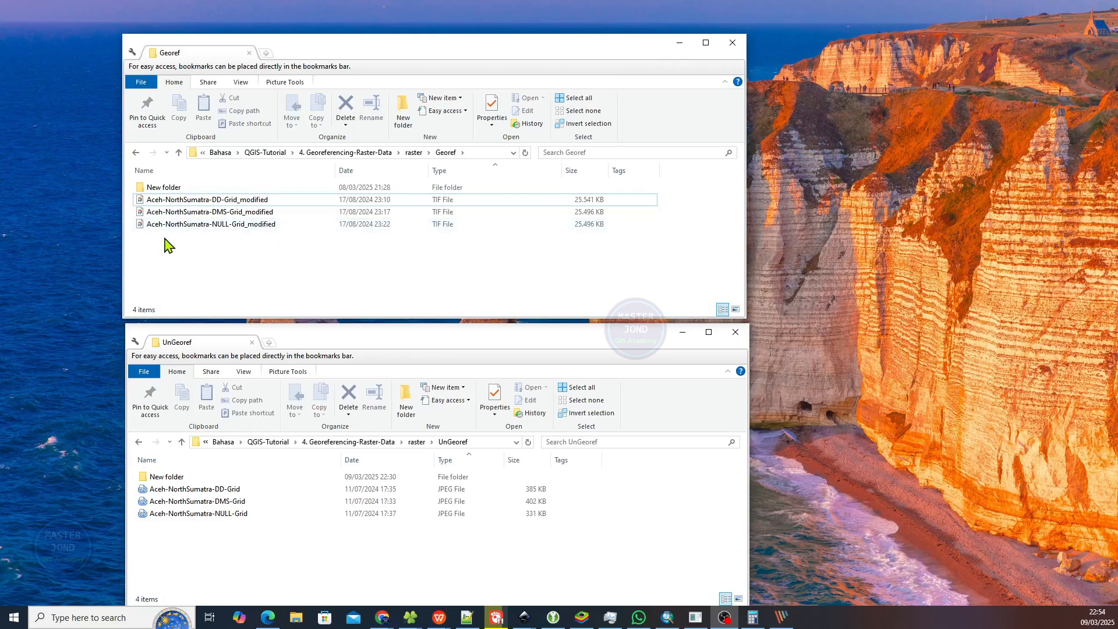
Step: Open the JPEG Aceh-NorthSumatra-DD-Grid from the UnGeoref folder in WPS Photos and move its window clear of the file lists
click(216, 202)
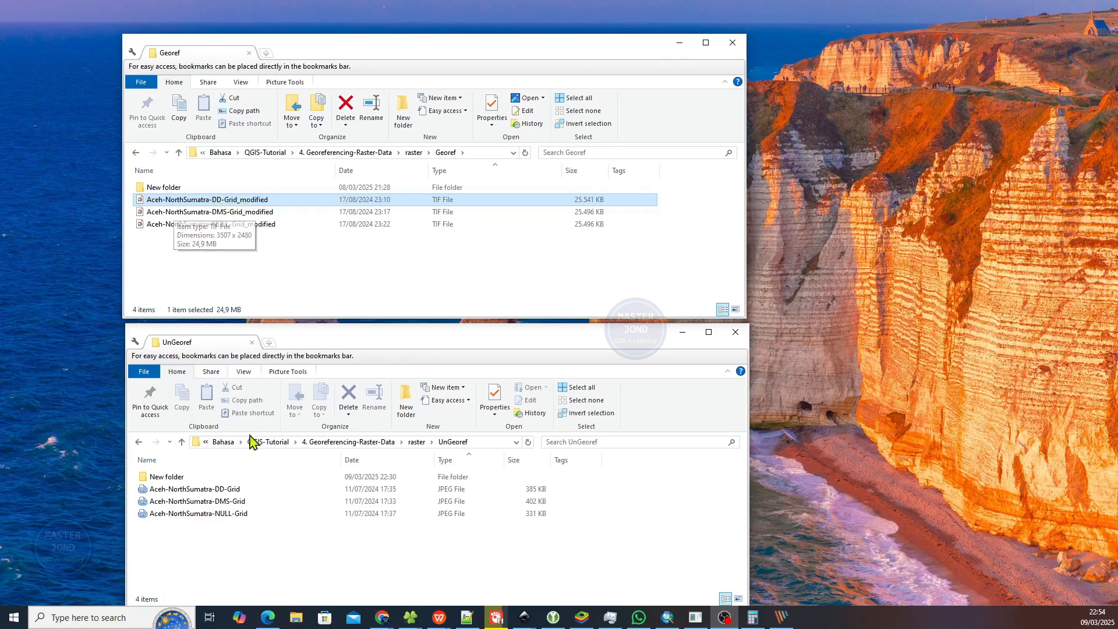
click(223, 494)
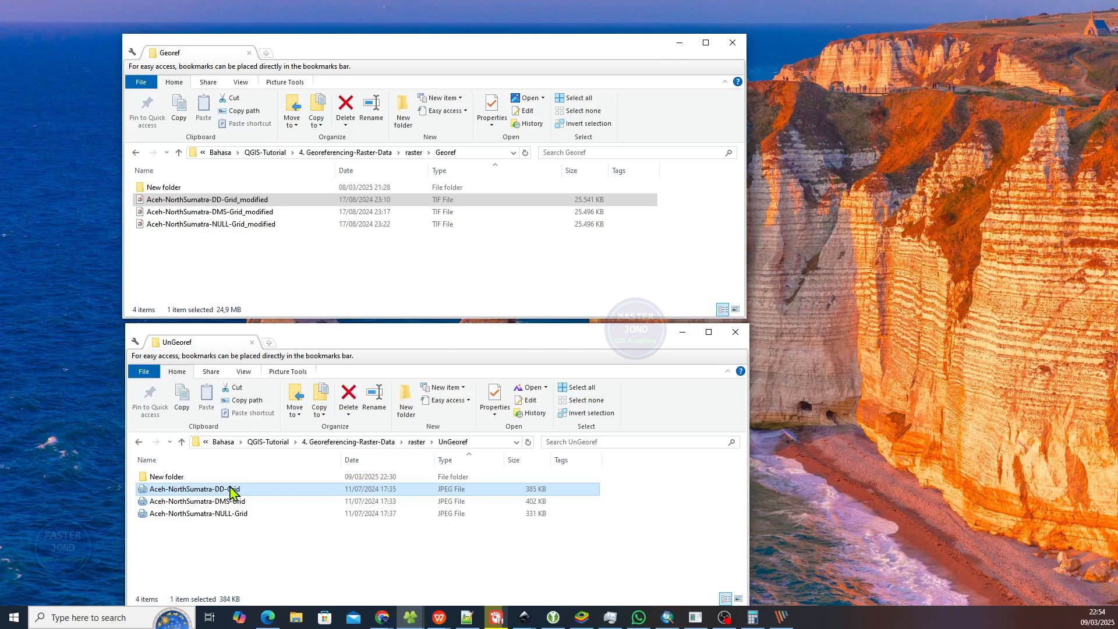
click(266, 202)
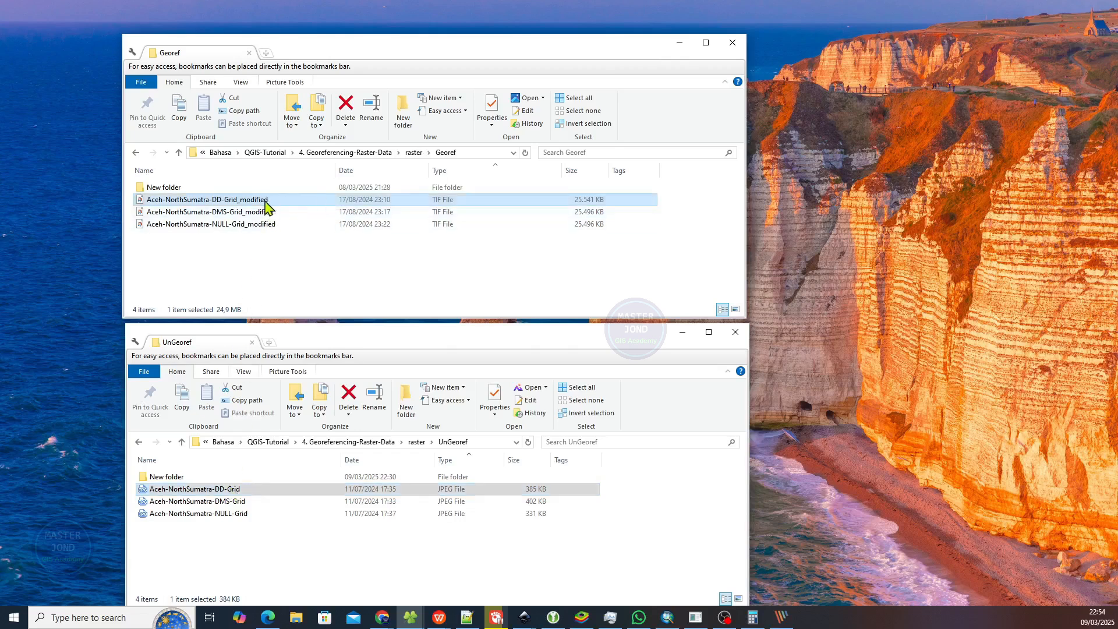
click(213, 490)
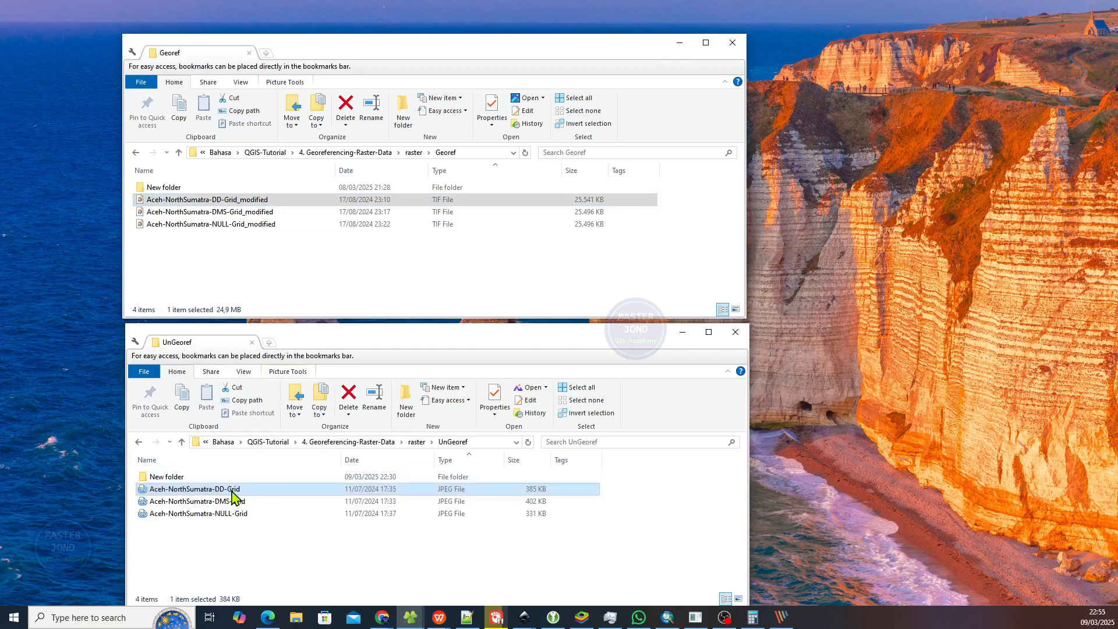
right_click(232, 496)
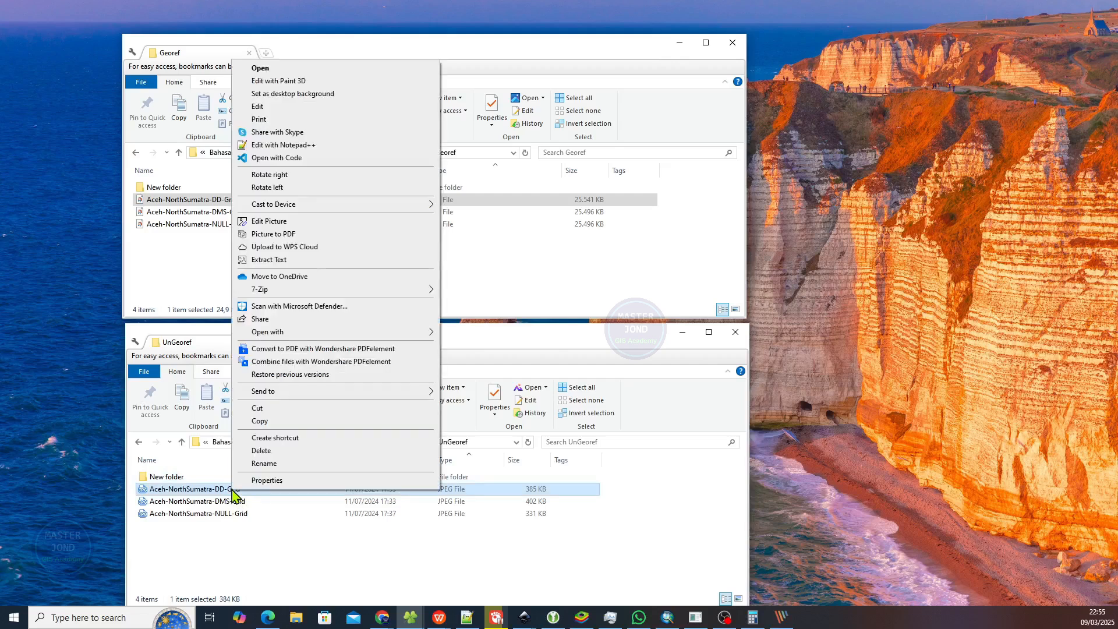
click(295, 71)
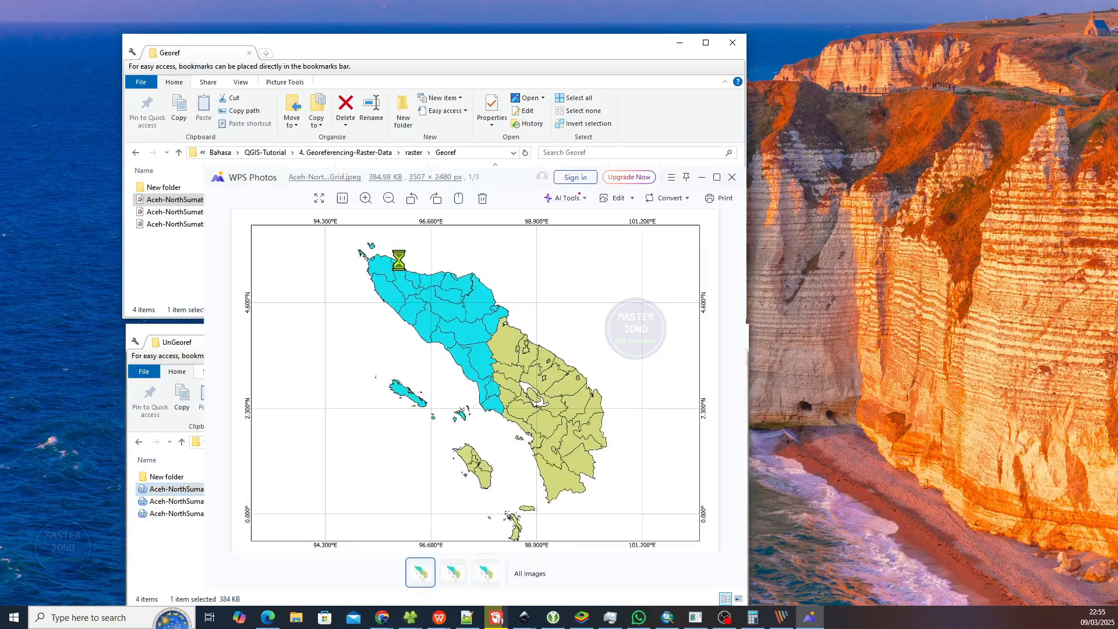
drag(493, 177, 709, 173)
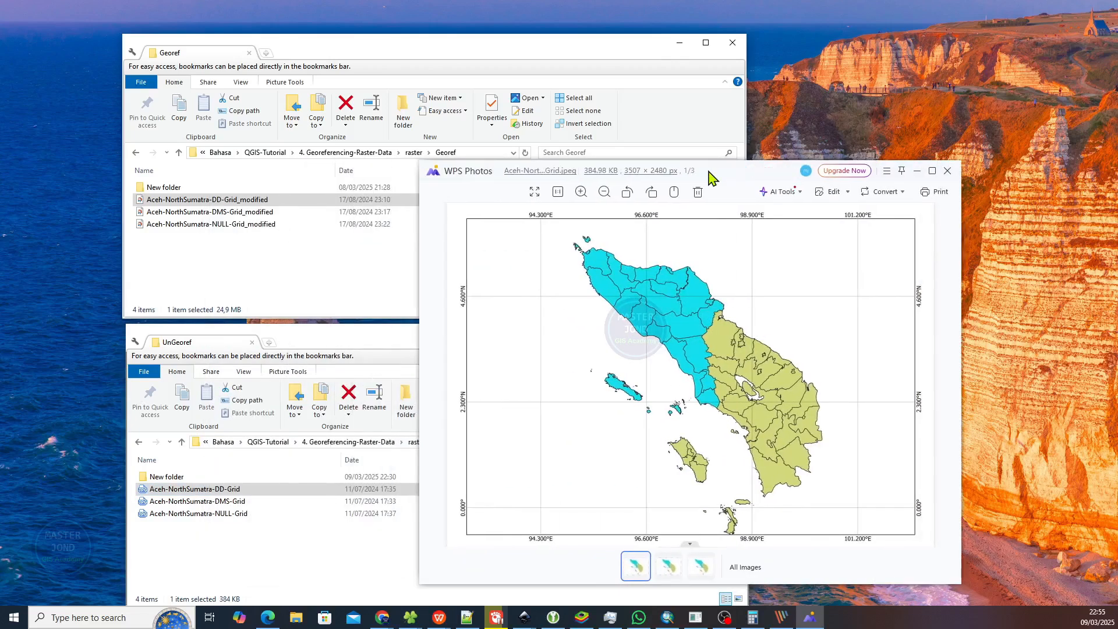
Step: Open the TIF Aceh-NorthSumatra-DD-Grid_modified from the Georef folder in Photos
click(252, 202)
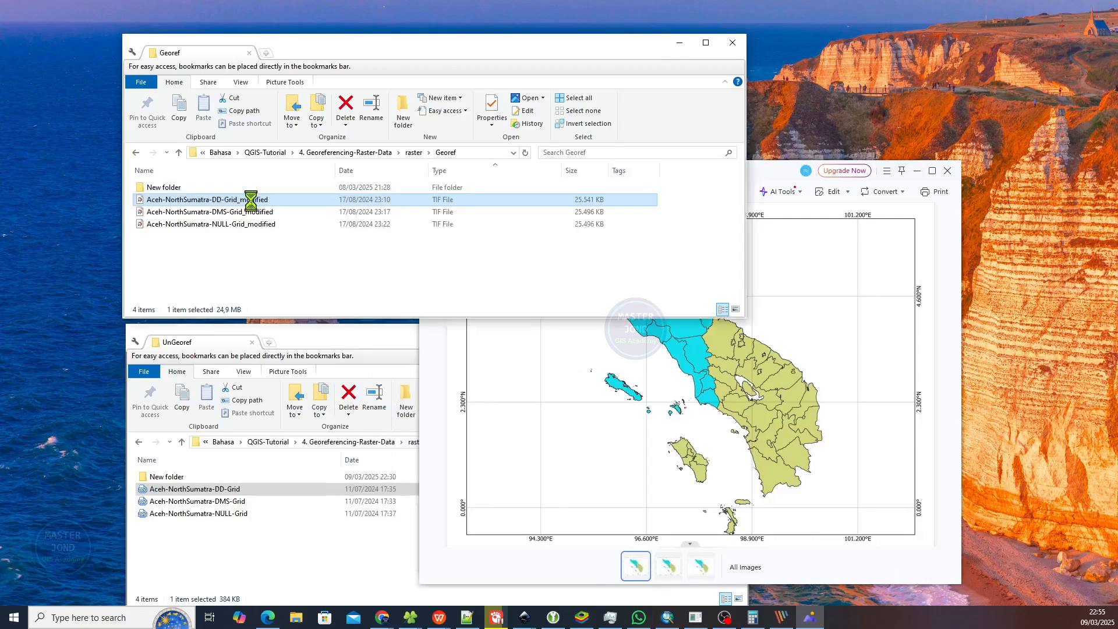
right_click(252, 202)
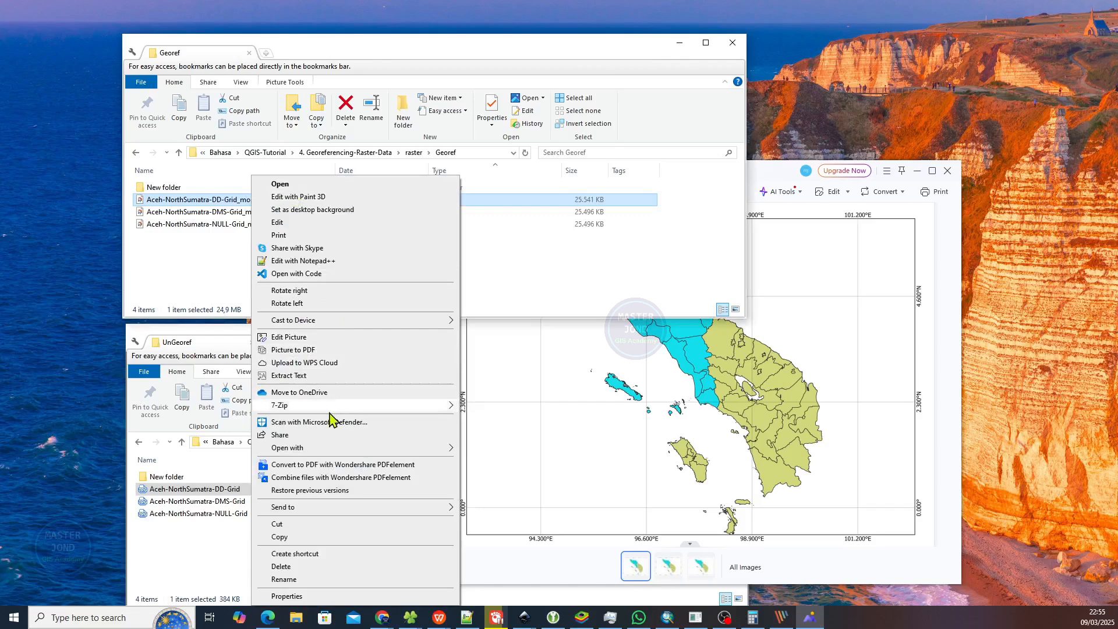
mouse_move(320, 448)
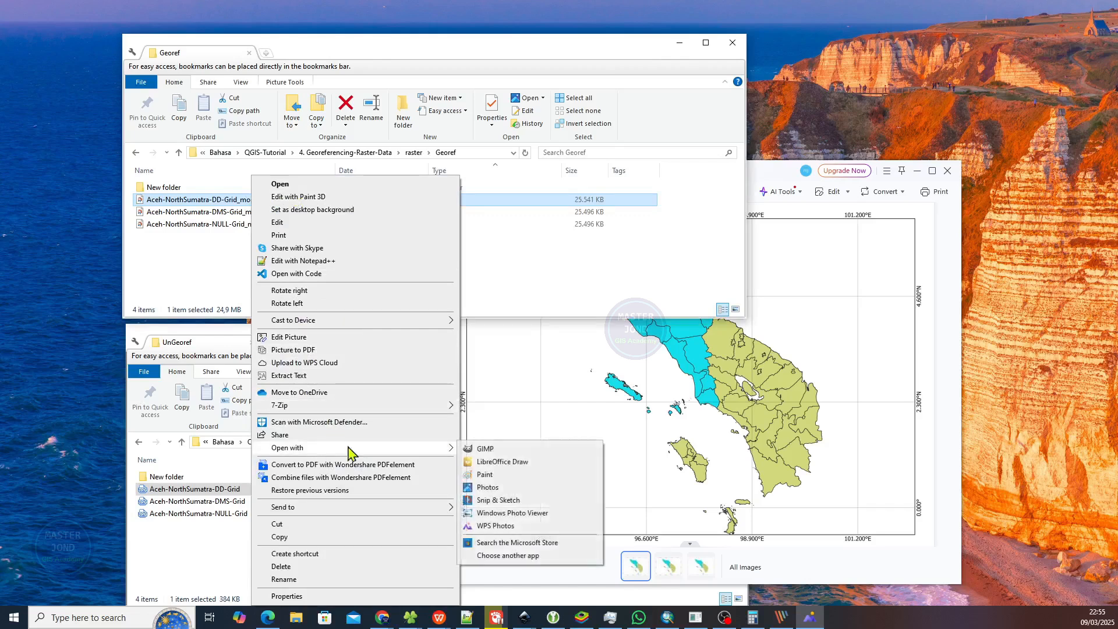
click(489, 499)
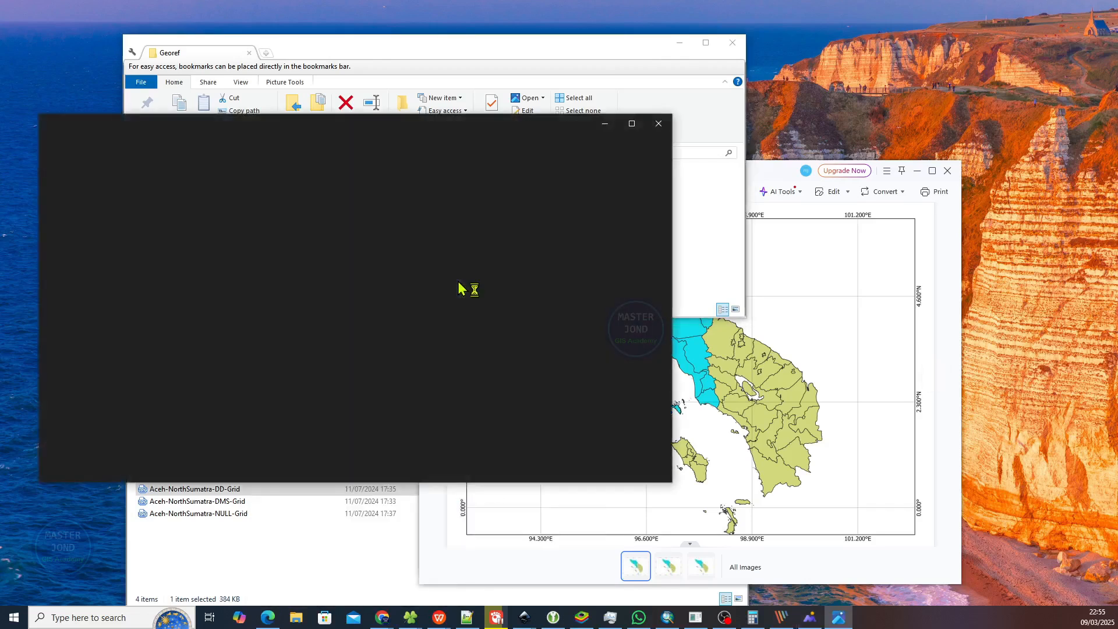
Step: Arrange the two image viewer windows side by side, with the TIF on the left and the JPEG on the right
click(776, 179)
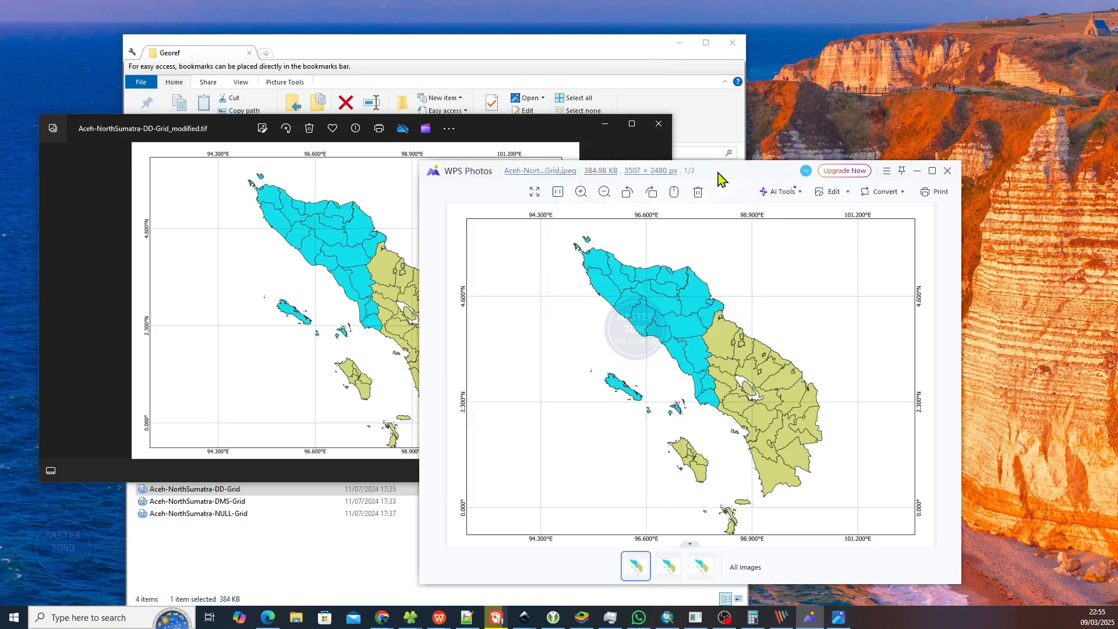
drag(722, 177, 961, 138)
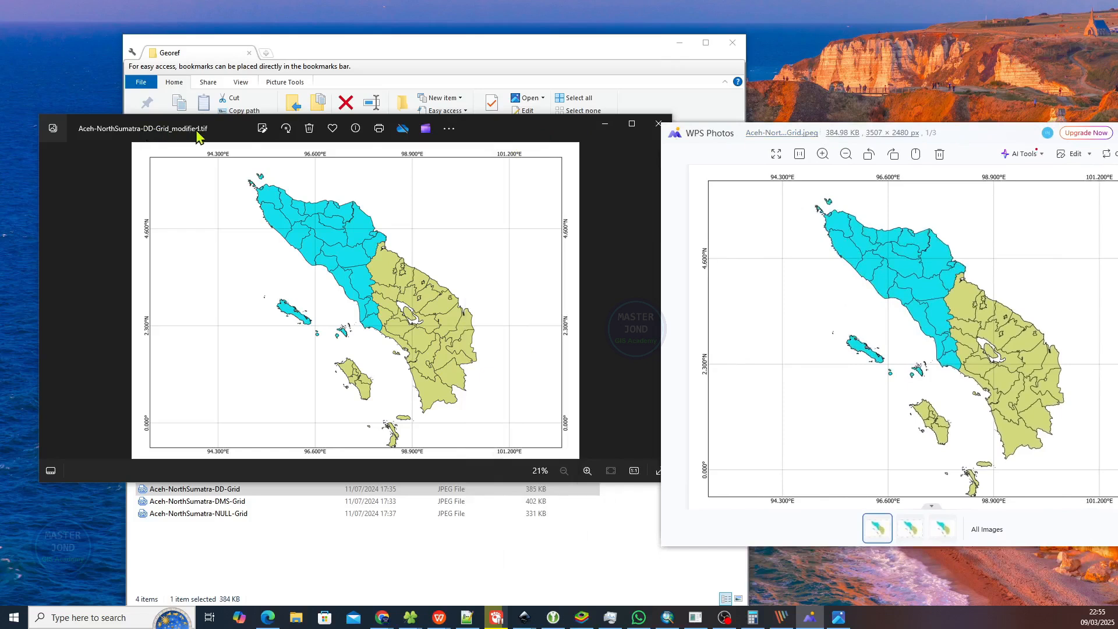
drag(488, 136, 445, 109)
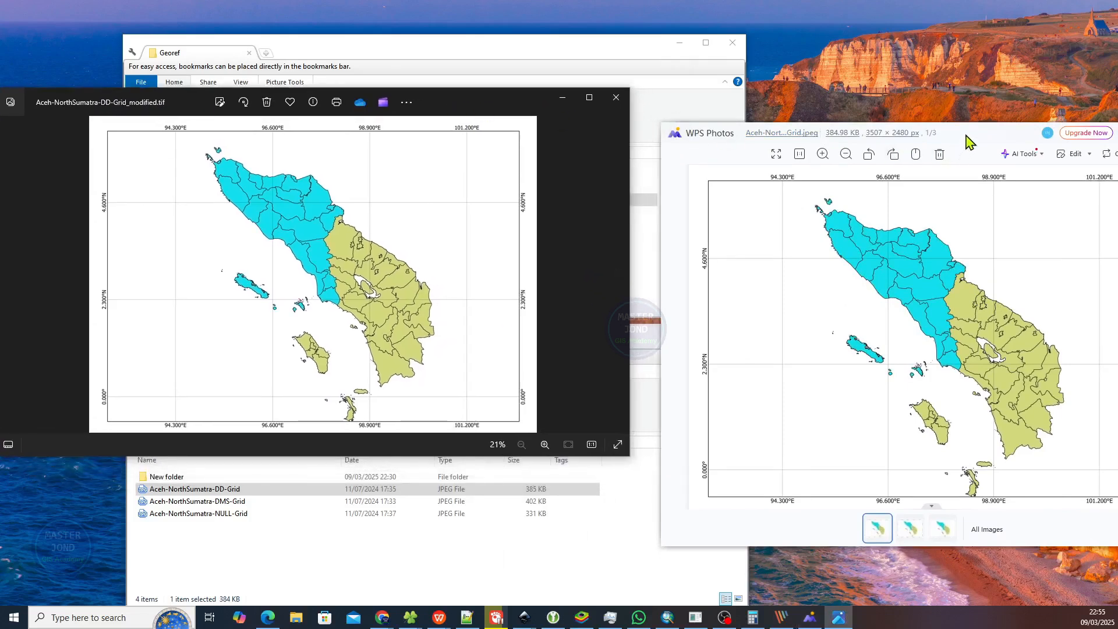
drag(967, 141, 878, 88)
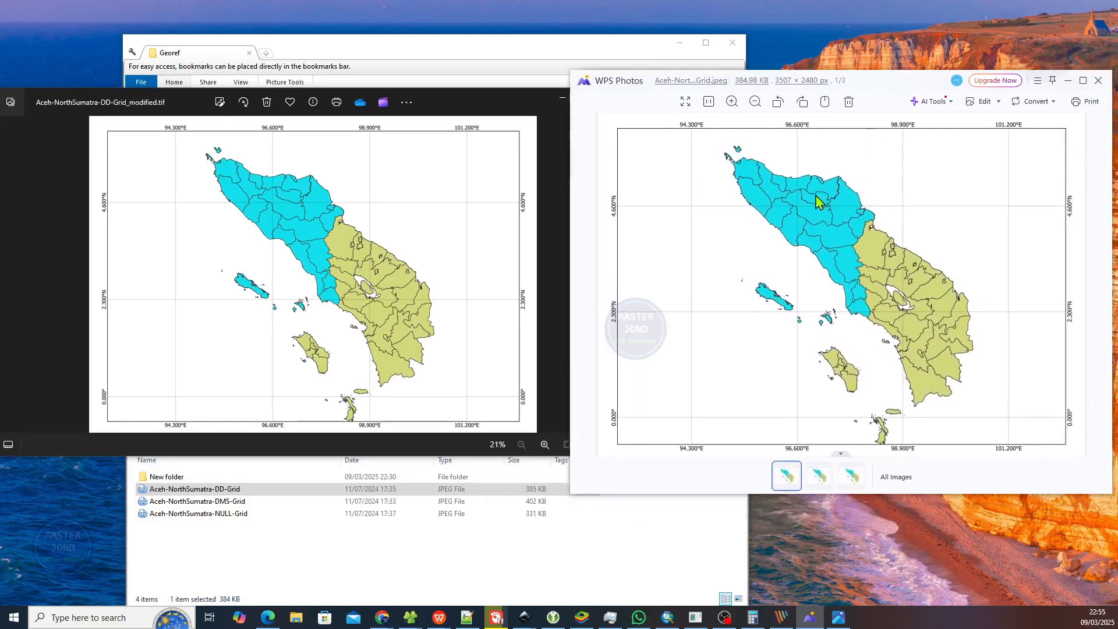
Step: Compare the full map in the georeferenced TIF with the one in the non-georeferenced JPEG
click(416, 272)
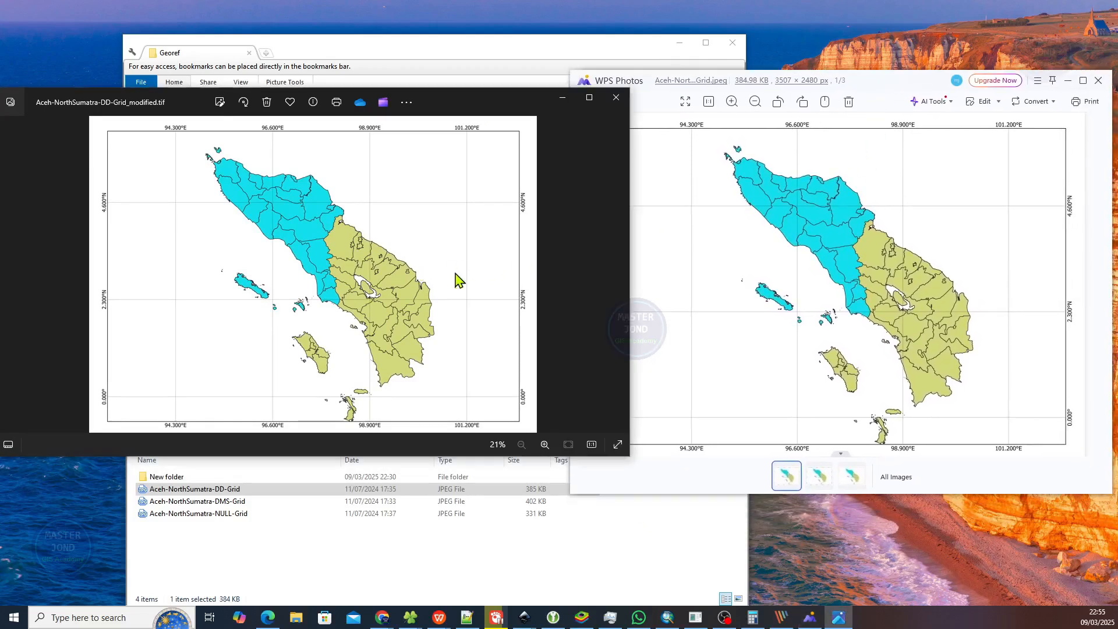
click(721, 282)
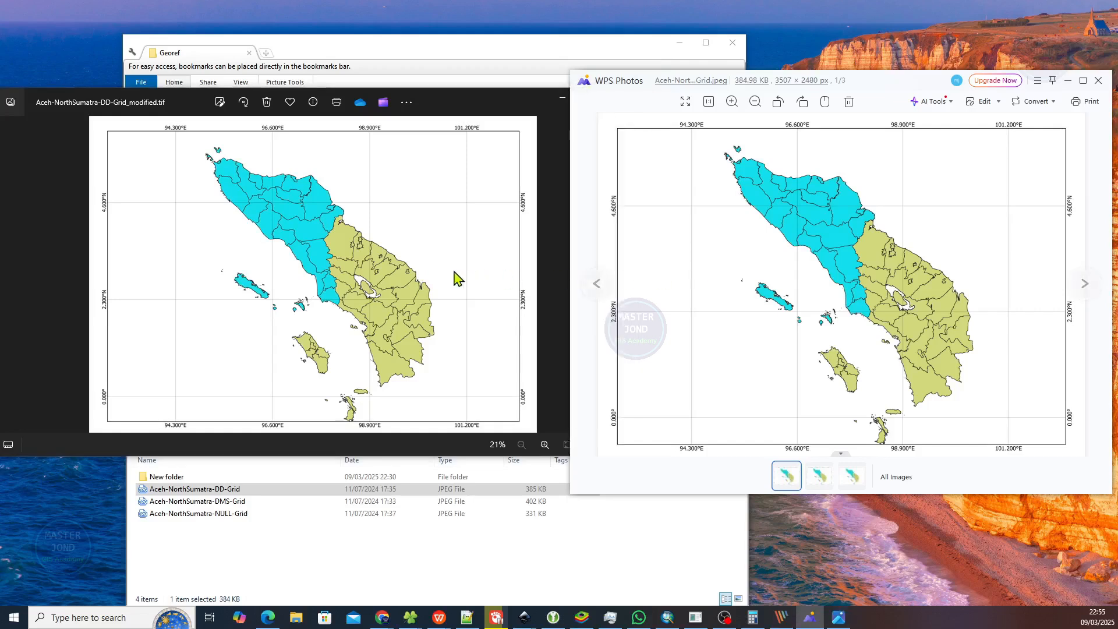
click(469, 279)
click(703, 295)
click(396, 254)
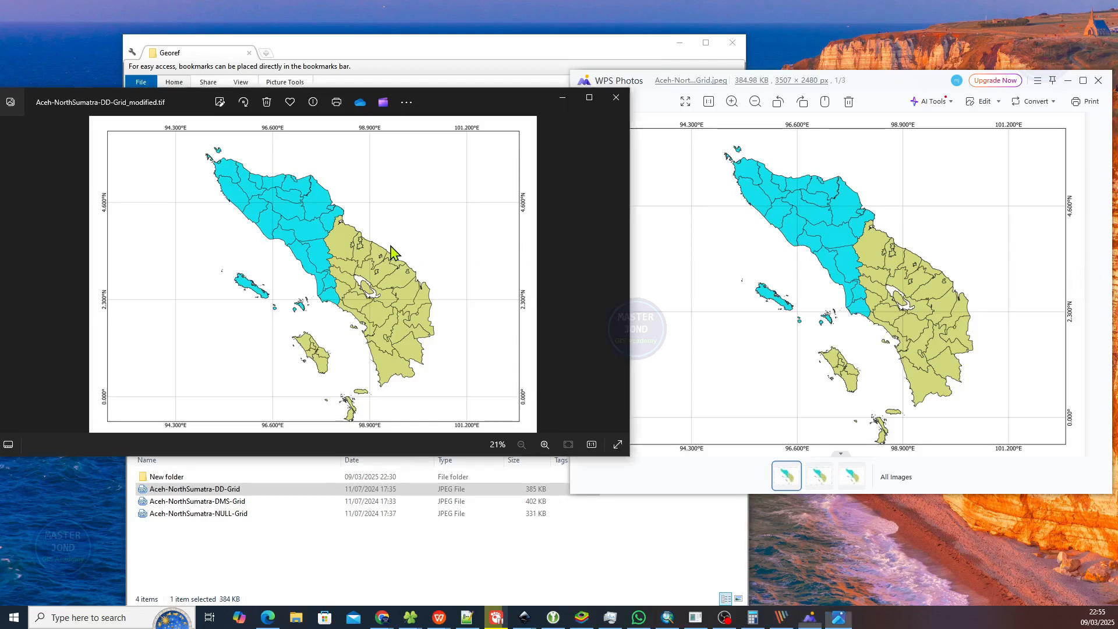
click(687, 256)
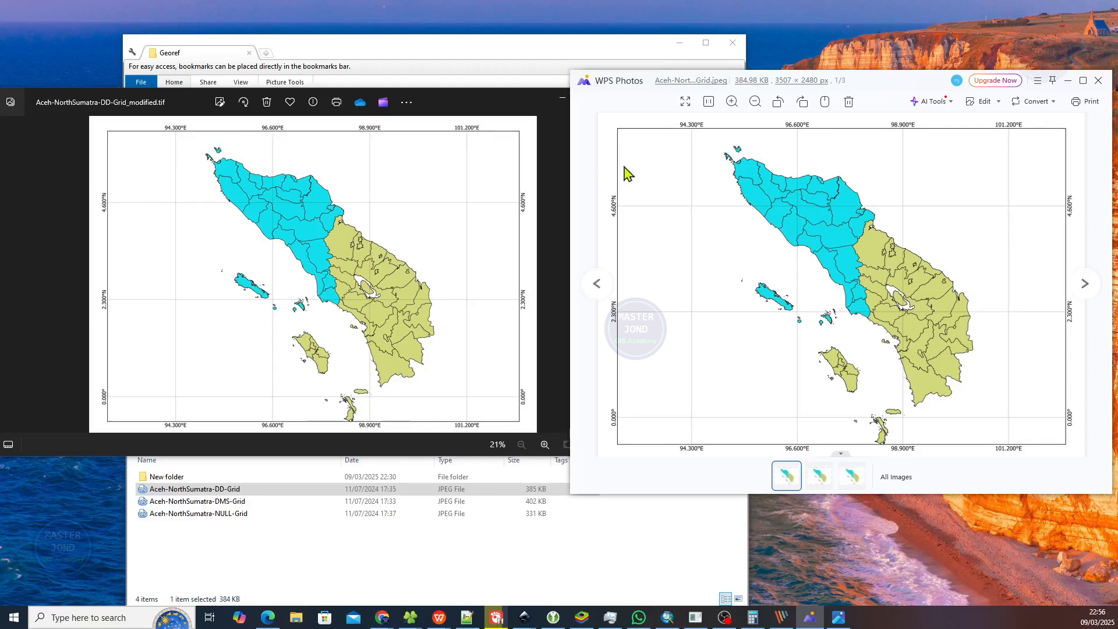
Step: Examine the coordinate grid labels around the upper-left corner of the map in both the JPEG and the TIF
scroll(694, 130, up, 1)
scroll(694, 130, up, 5)
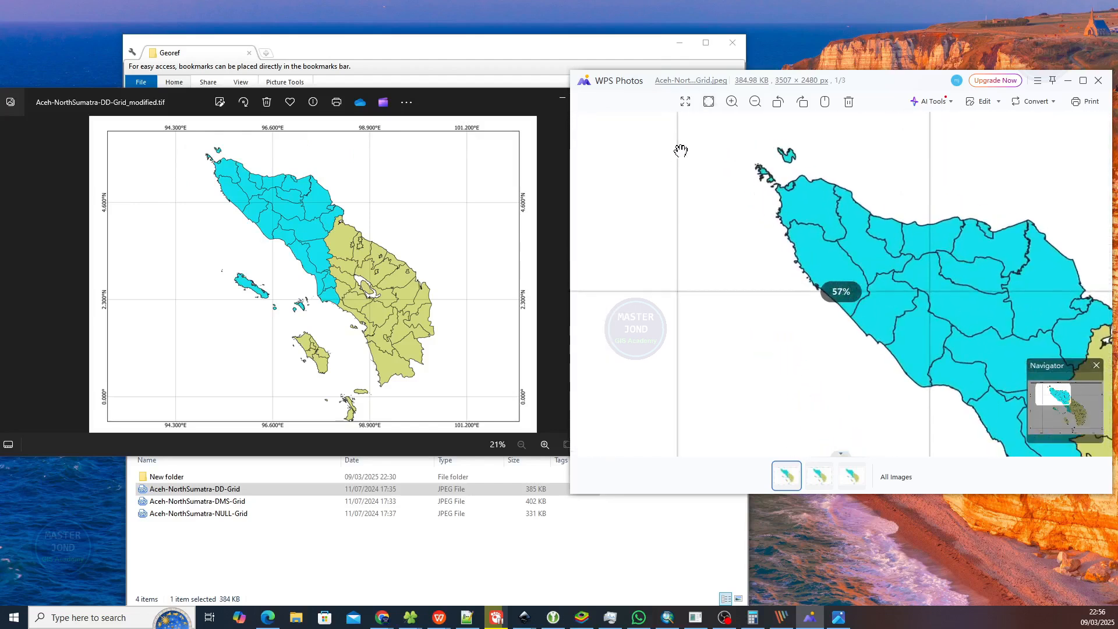
drag(840, 295, 815, 207)
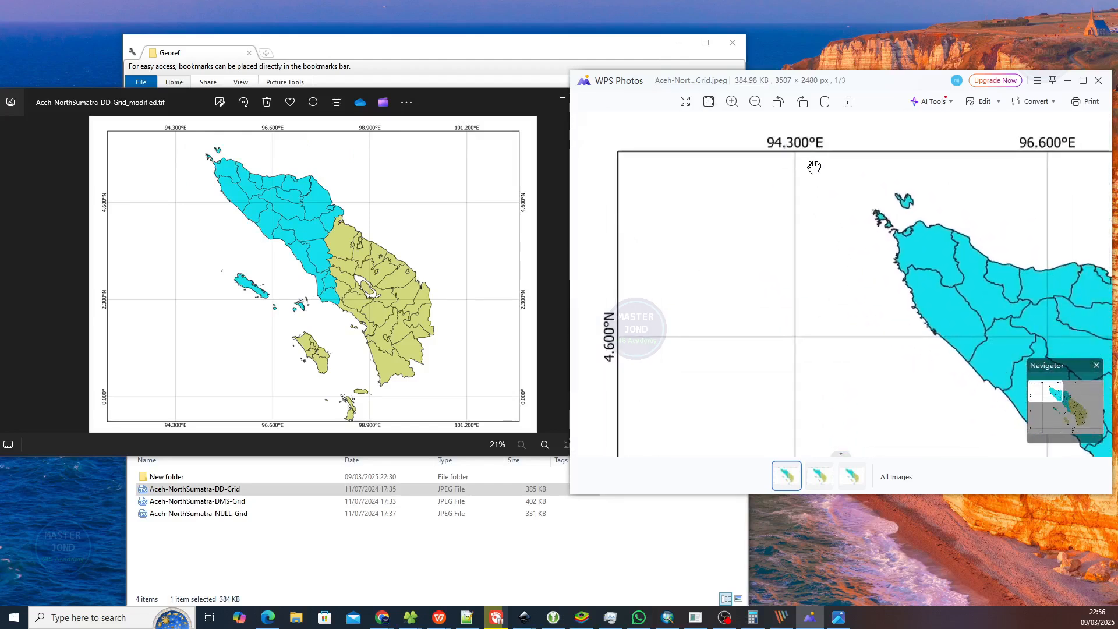
scroll(113, 177, up, 1)
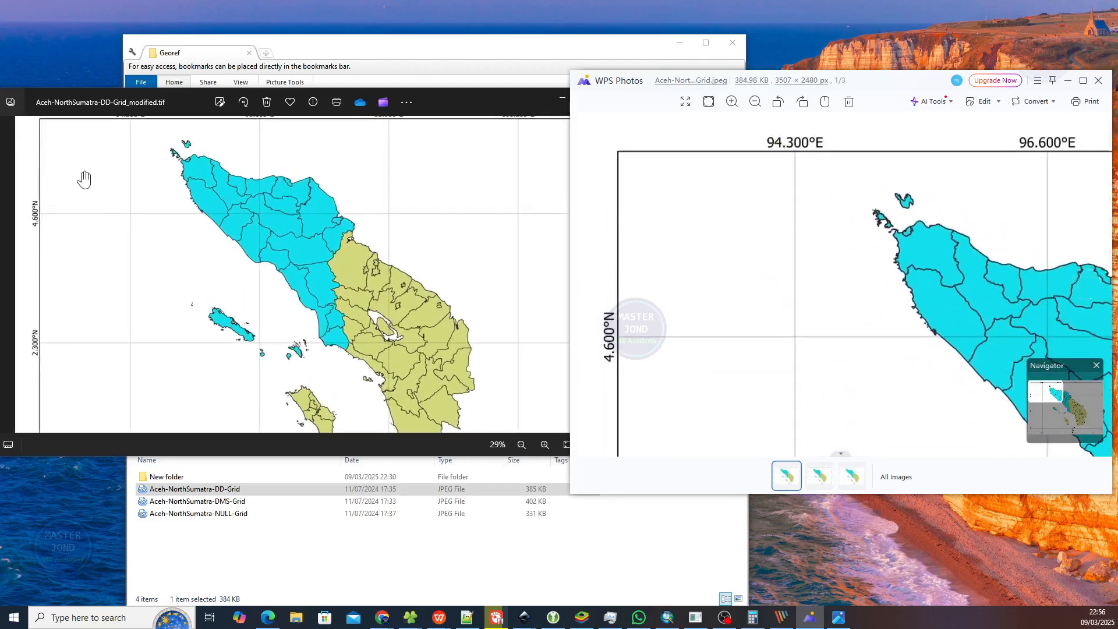
drag(86, 180, 147, 233)
scroll(72, 210, up, 1)
drag(78, 195, 129, 244)
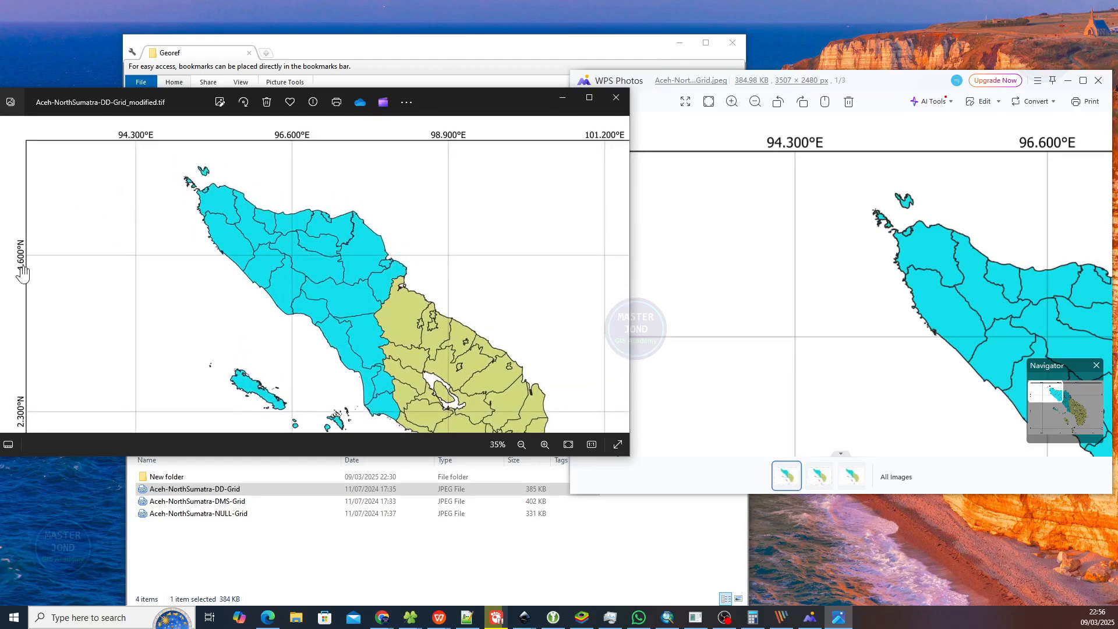
Step: Examine the coordinate grid labels around the lower-right corner of the map in both the JPEG and the TIF
click(733, 139)
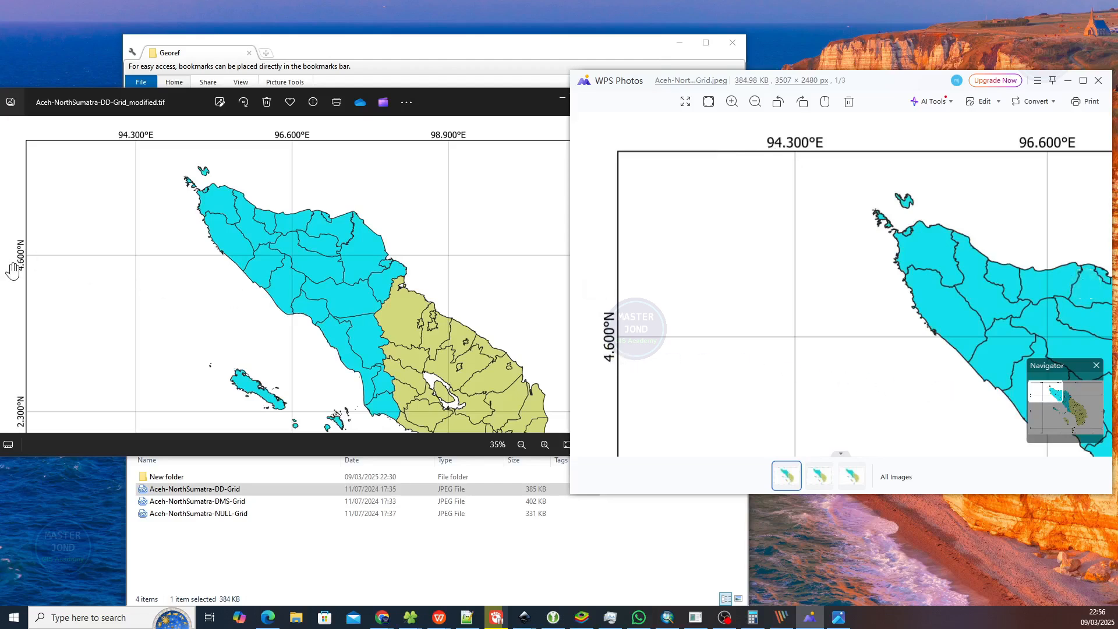
drag(812, 341, 547, 159)
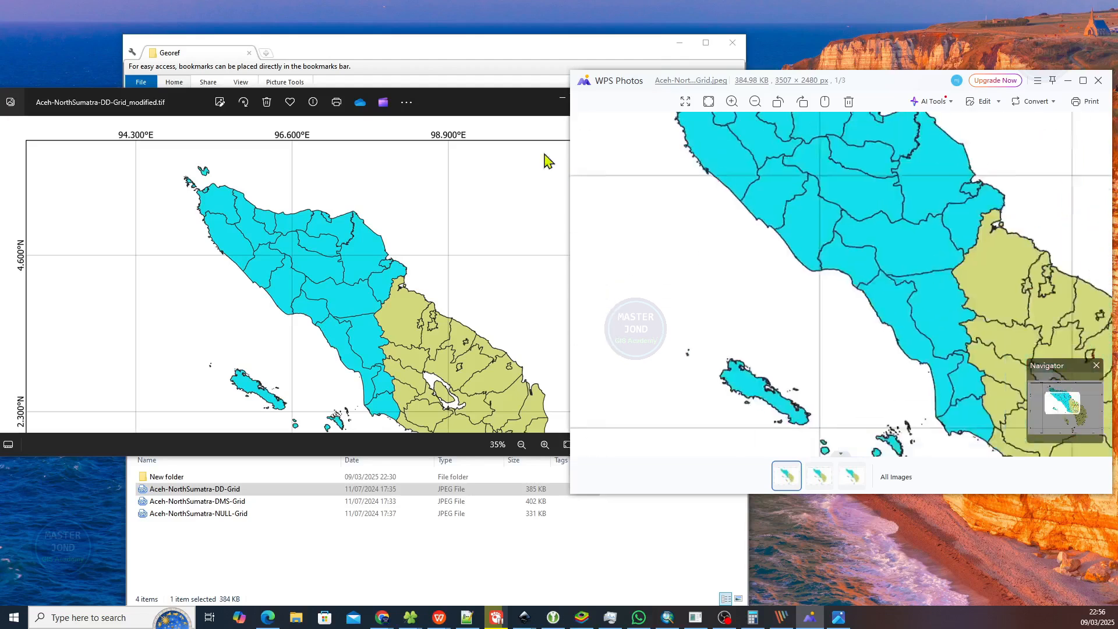
drag(843, 322, 561, 123)
drag(899, 338, 597, 170)
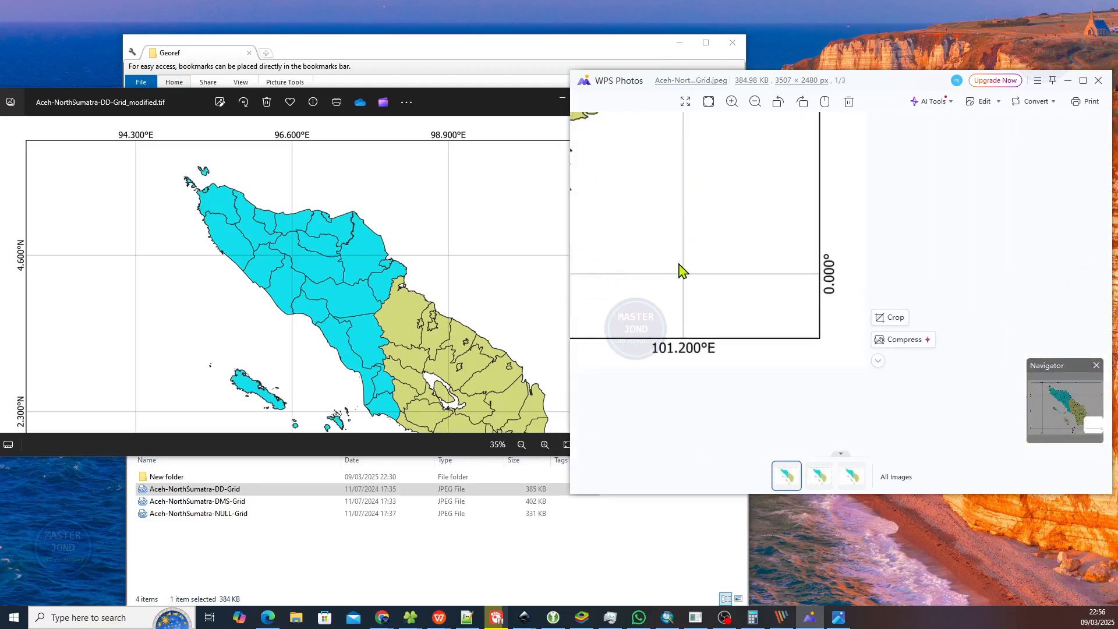
drag(679, 269, 691, 215)
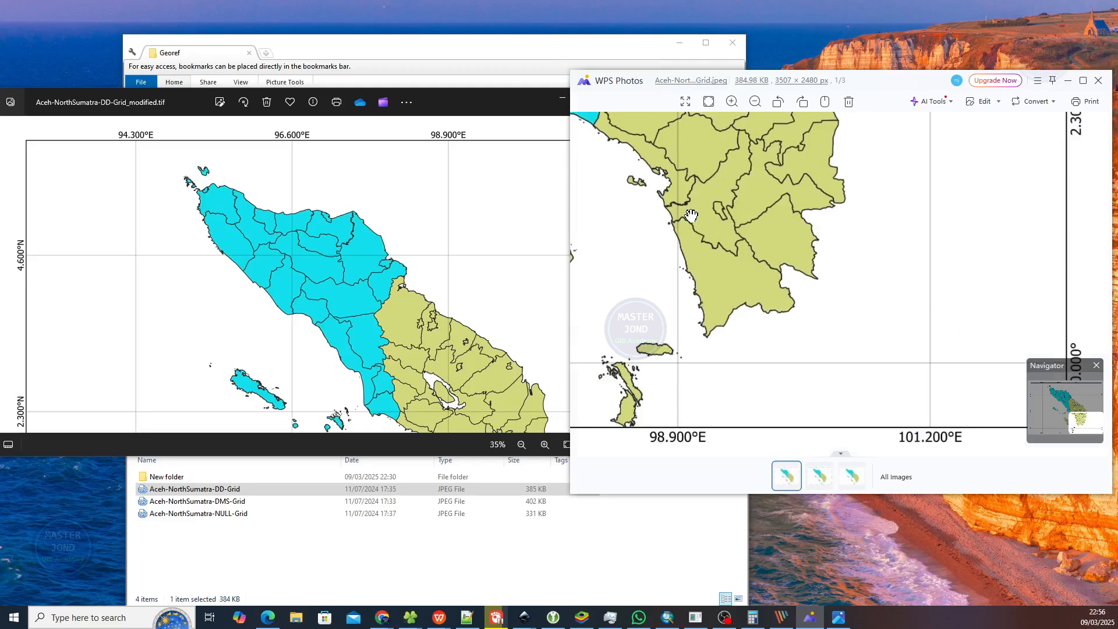
drag(866, 283, 792, 221)
drag(495, 404, 482, 277)
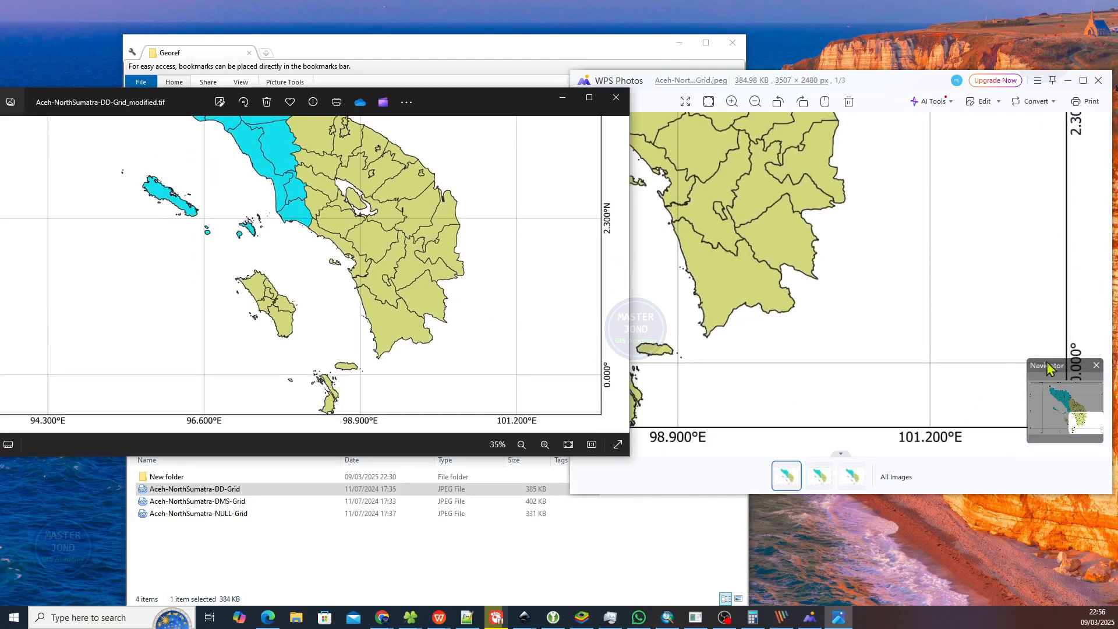
Step: Compare the northern and central map areas in the JPEG and the TIF with the JPEG's navigator closed
click(1095, 372)
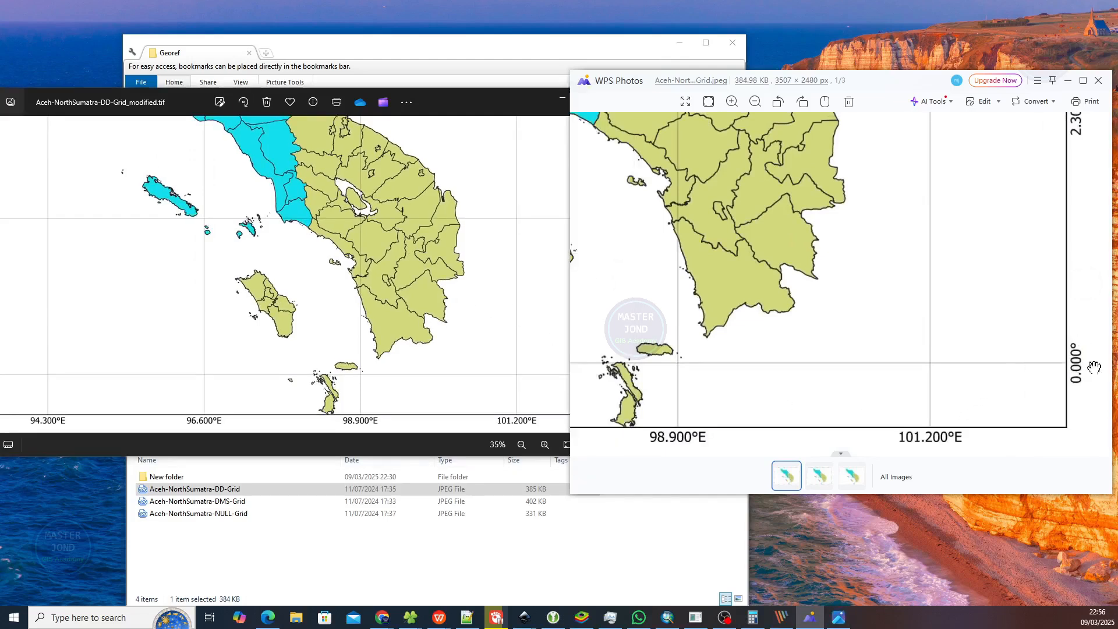
click(547, 397)
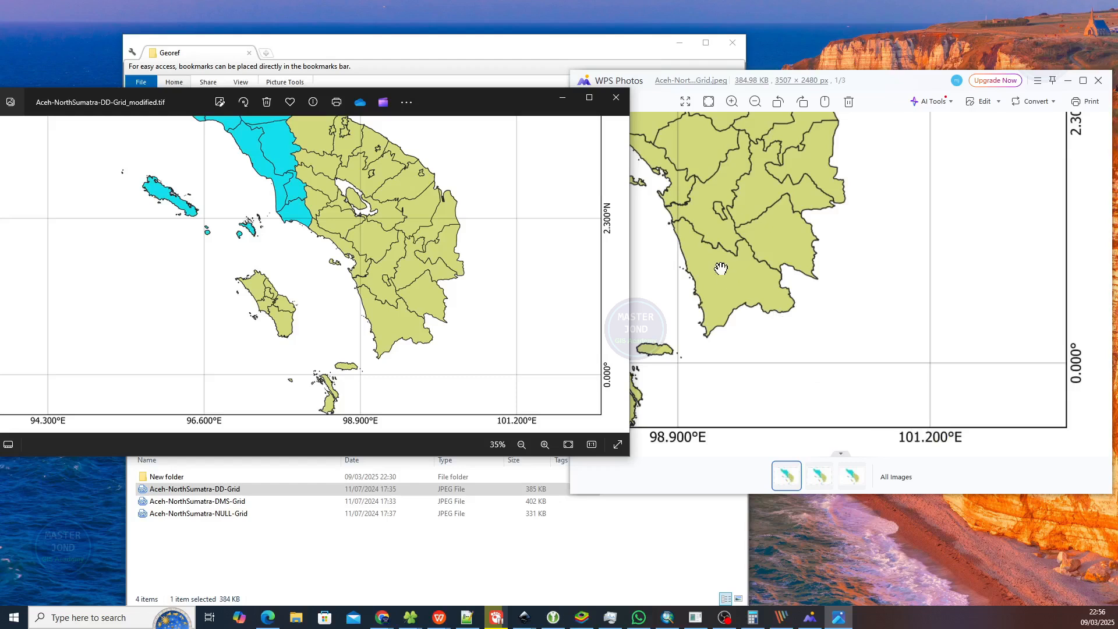
drag(732, 281, 881, 506)
drag(782, 281, 891, 315)
drag(393, 274, 438, 387)
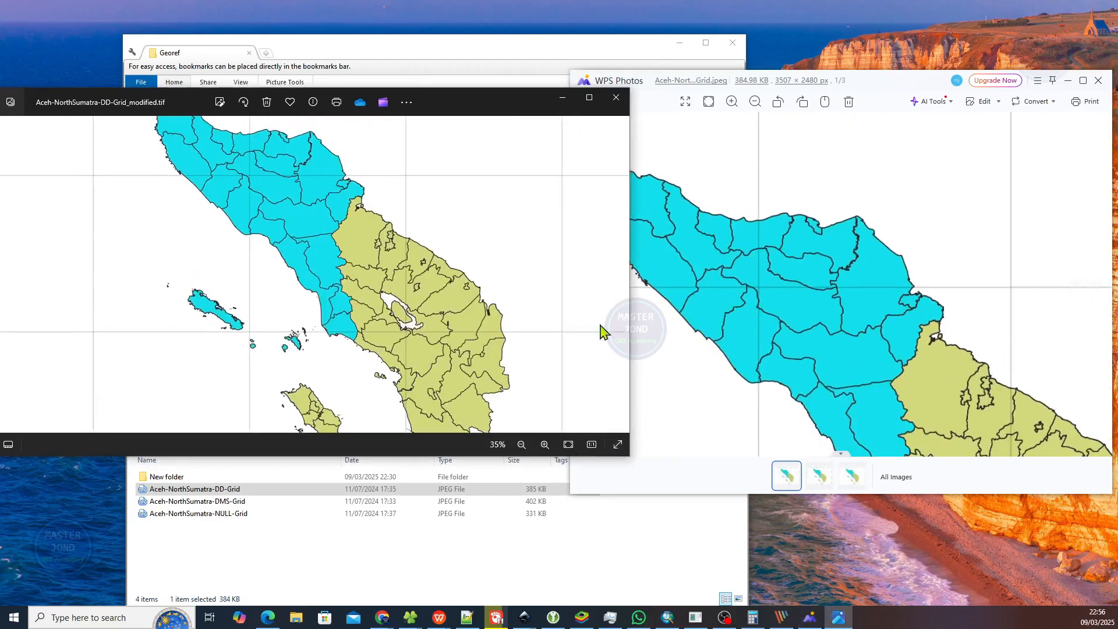
drag(926, 394, 736, 255)
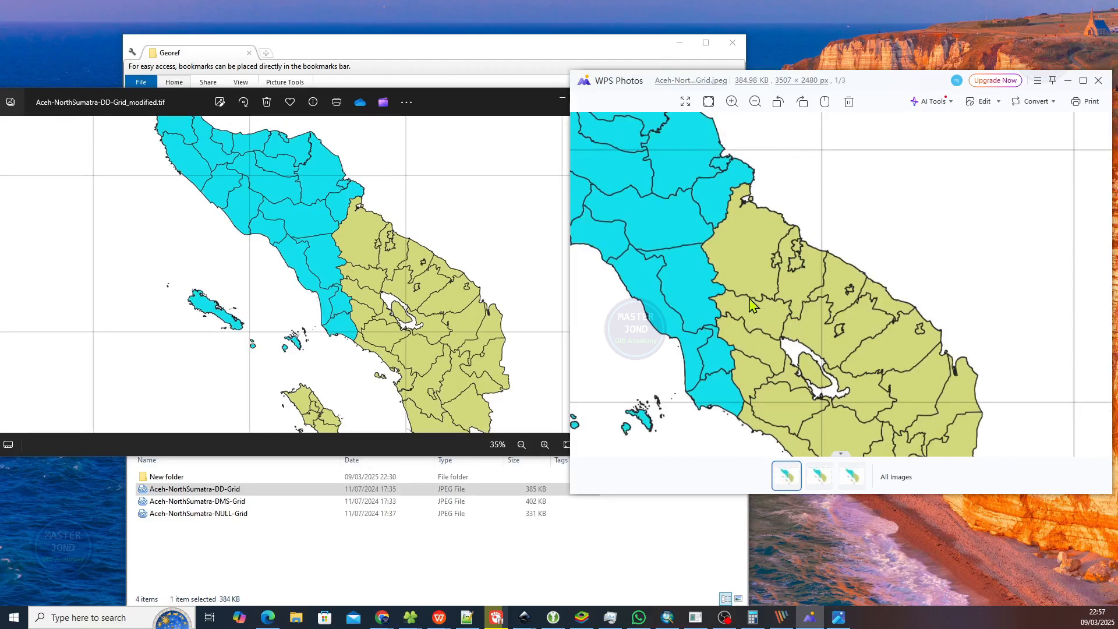
drag(690, 201, 791, 365)
drag(707, 291, 822, 293)
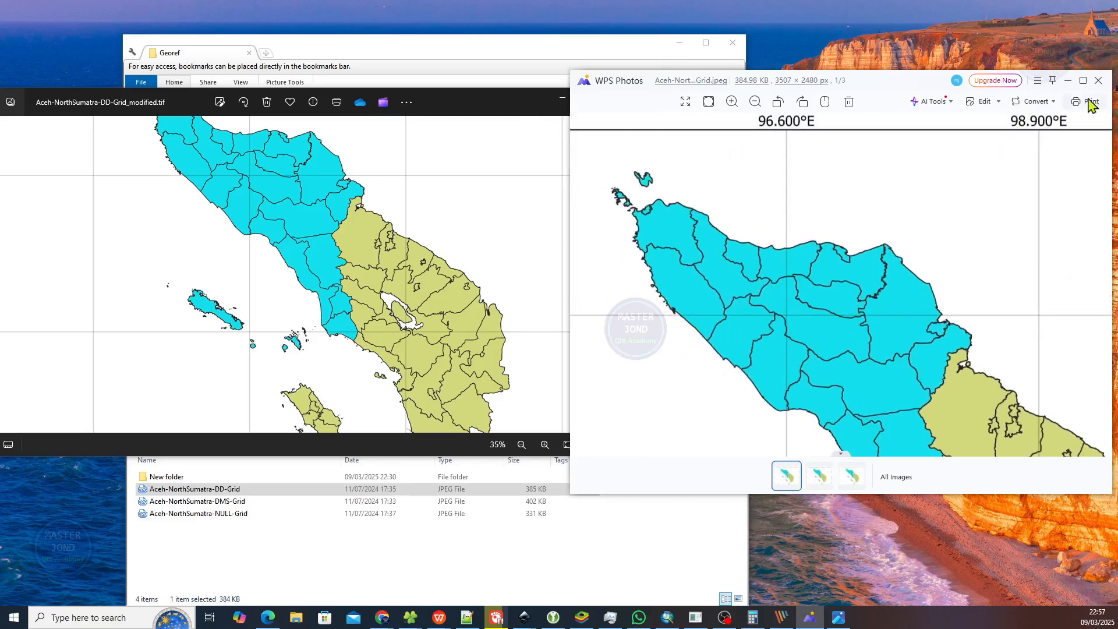
Step: Close both image viewers and select Aceh-NorthSumatra-DD-Grid in the UnGeoref folder
click(1098, 80)
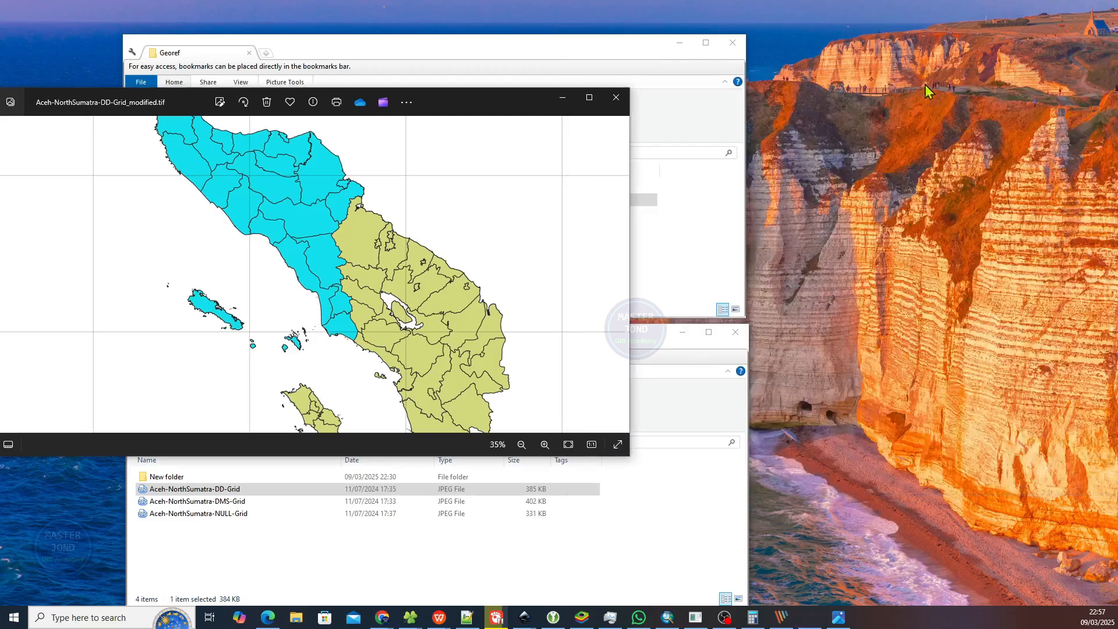
click(616, 98)
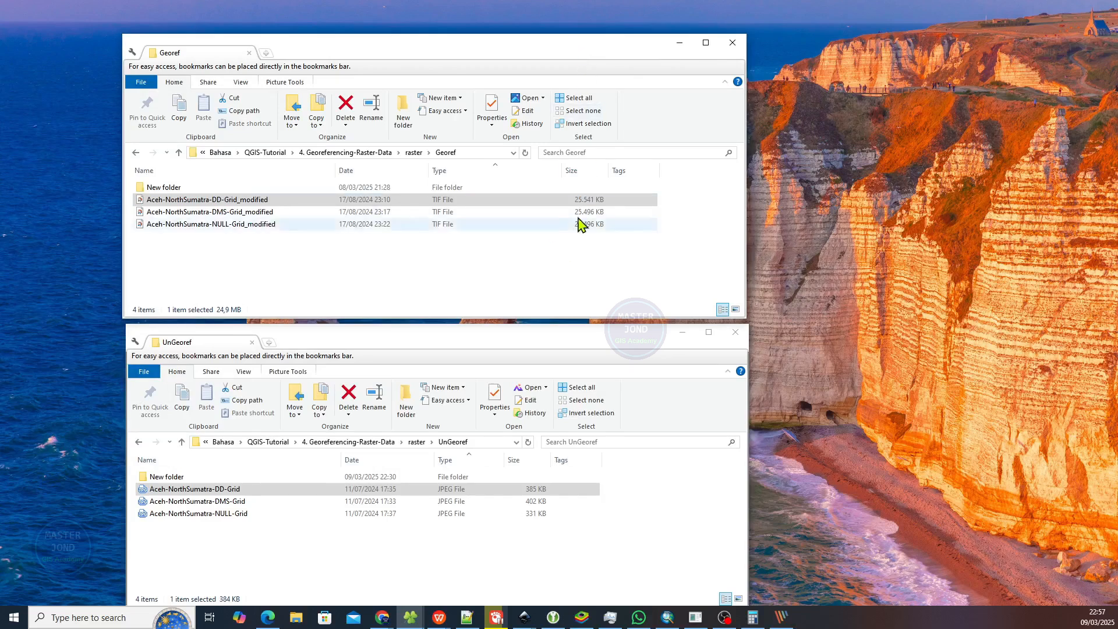
click(579, 288)
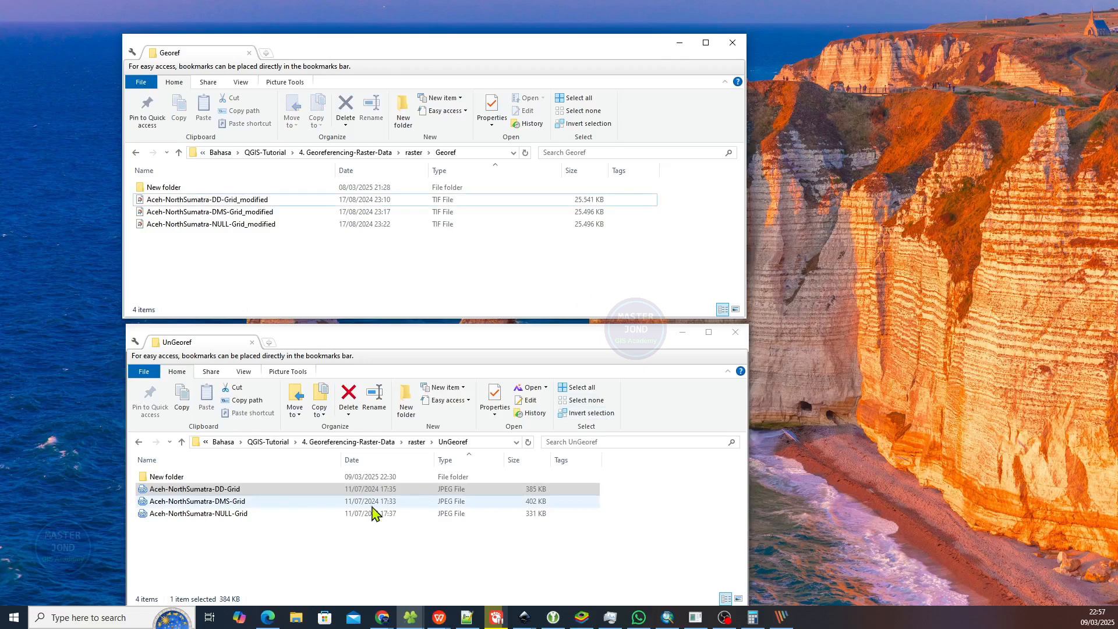
click(327, 491)
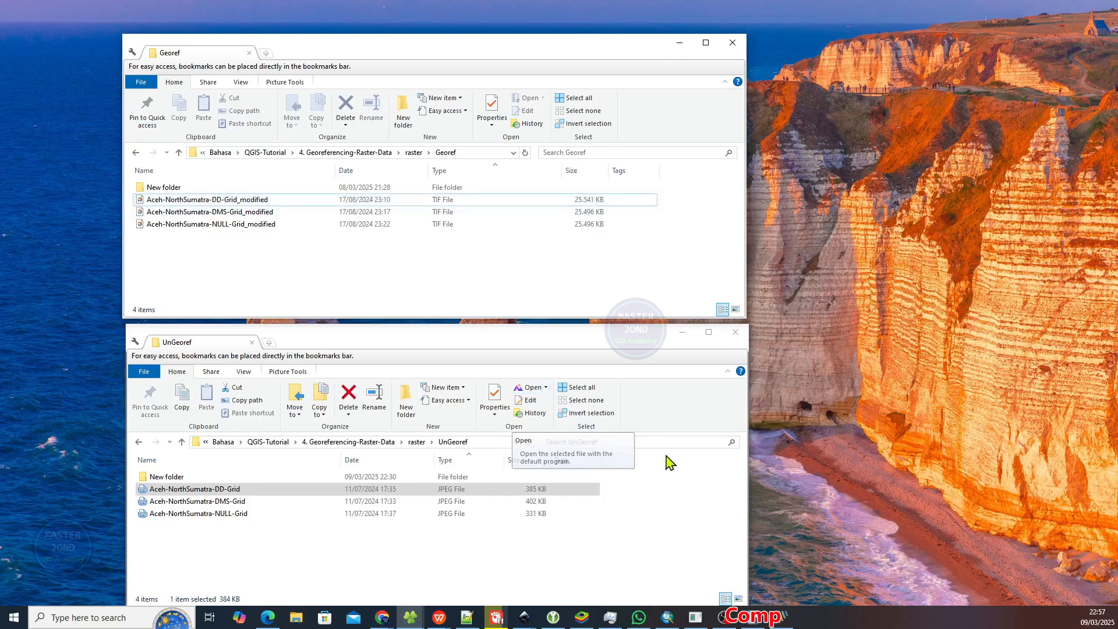
Step: Switch to Calculator and divide the georeferenced DD-Grid file size, 25541, by the non-georeferenced one, 385
click(757, 623)
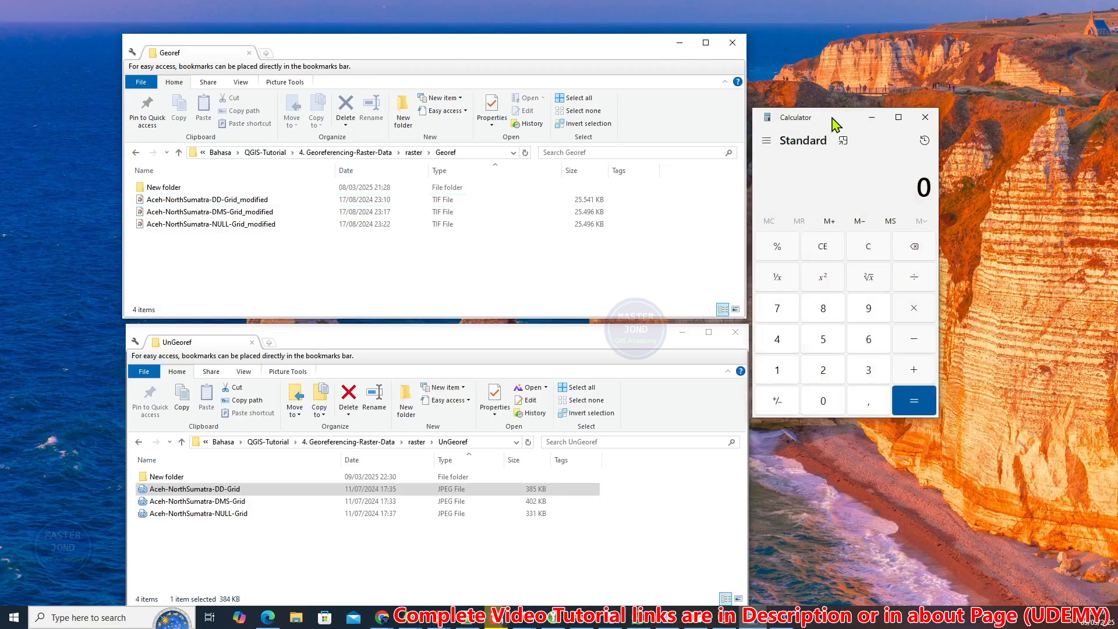
text(25.541)
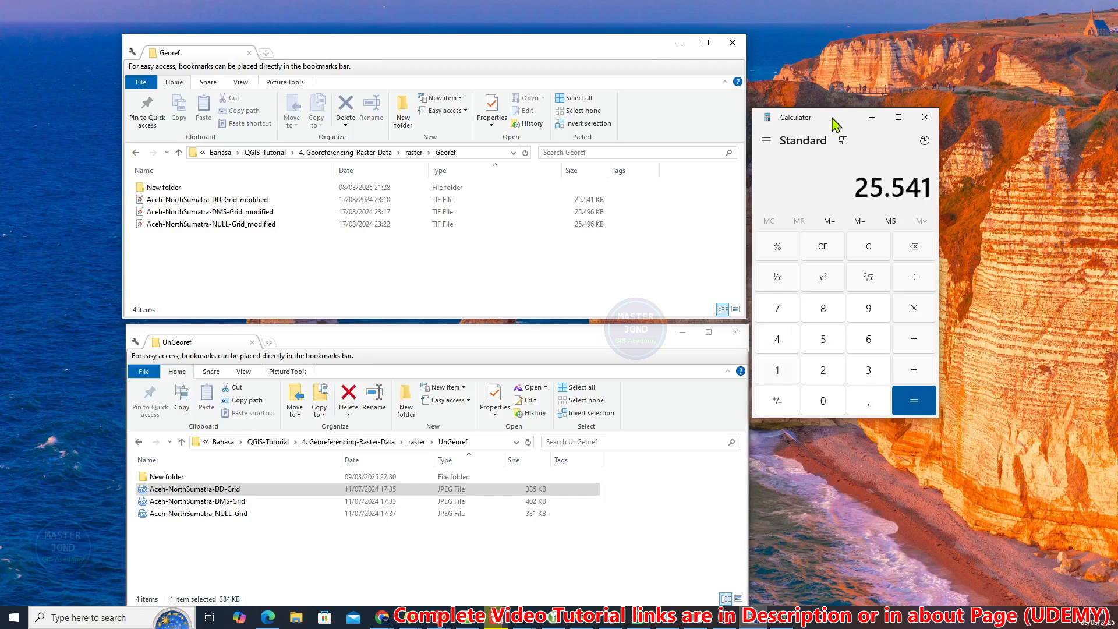
key(slash)
text(3)
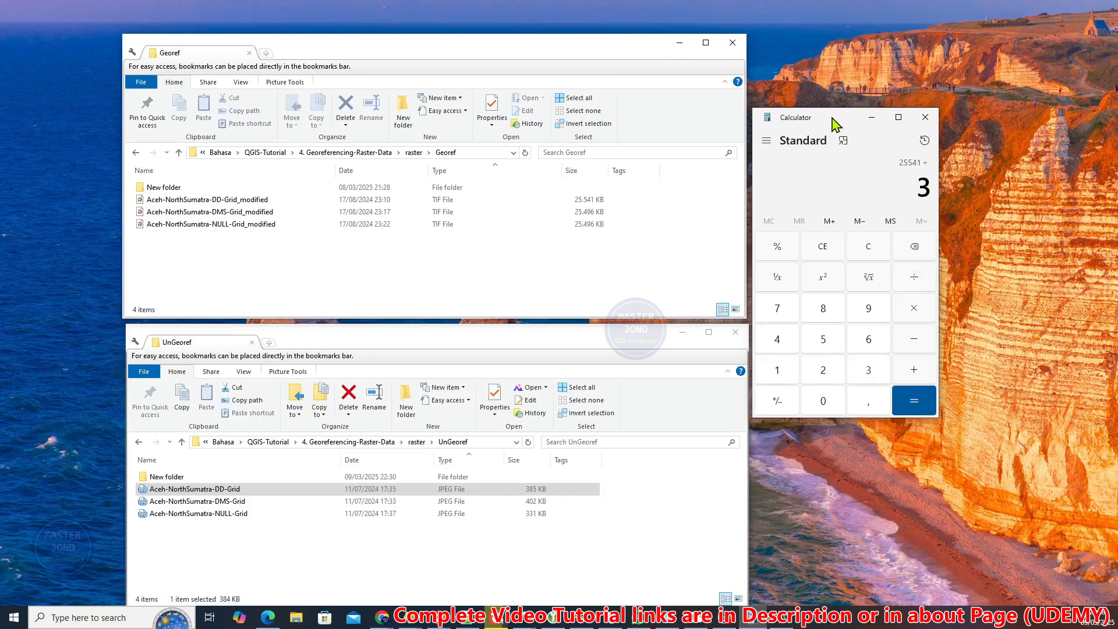
text(85)
key(Return)
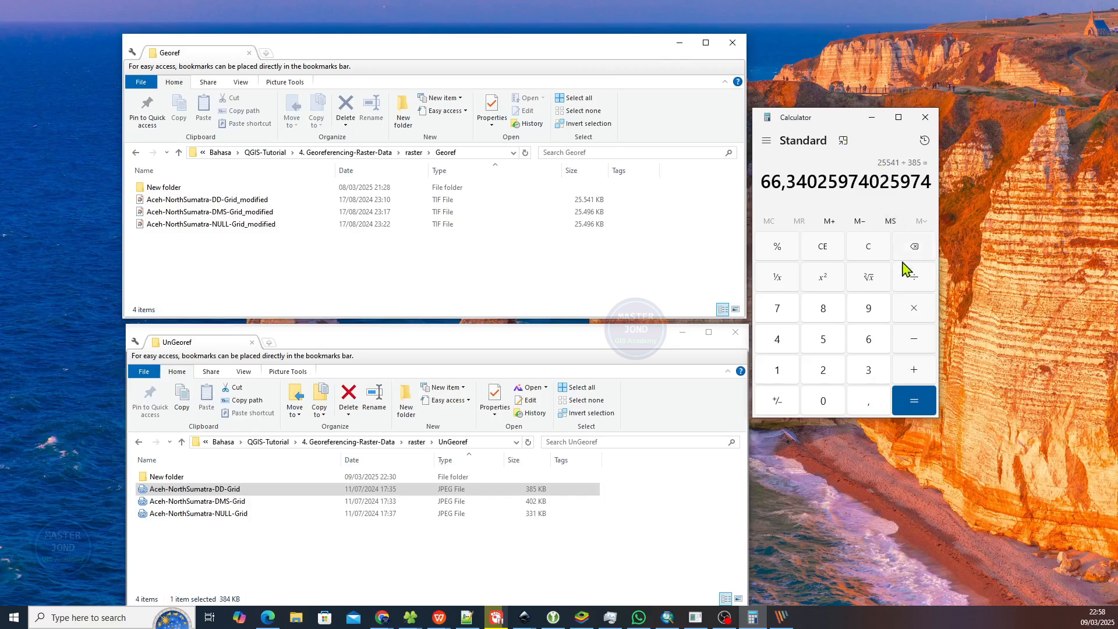
Step: Divide the file size ratio by 100, clear the calculation and minimize Calculator
click(915, 282)
text(100)
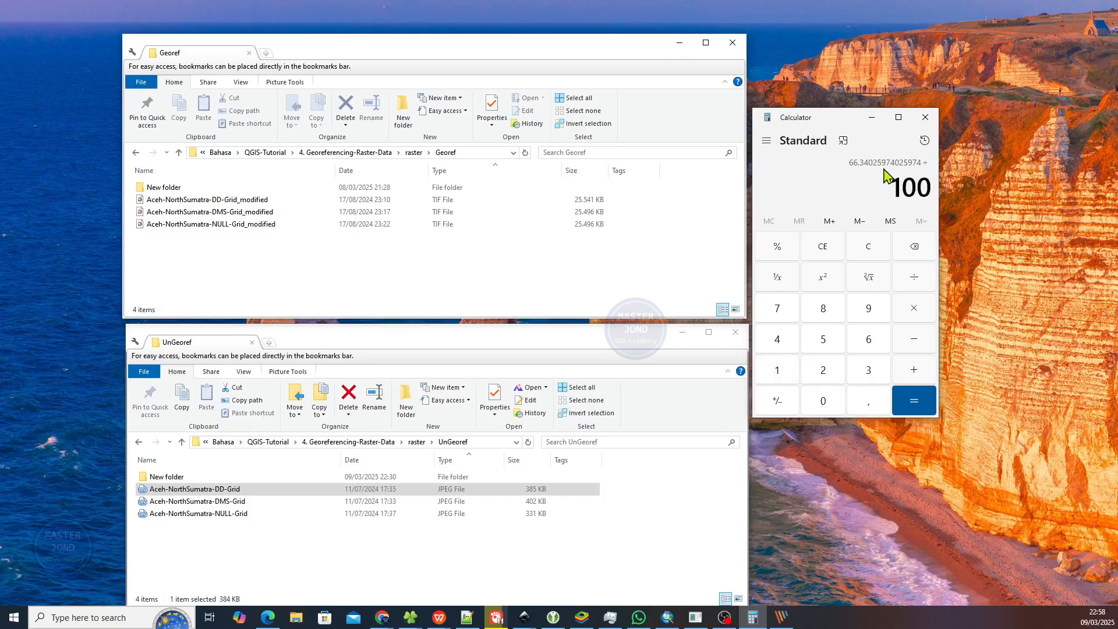
key(Return)
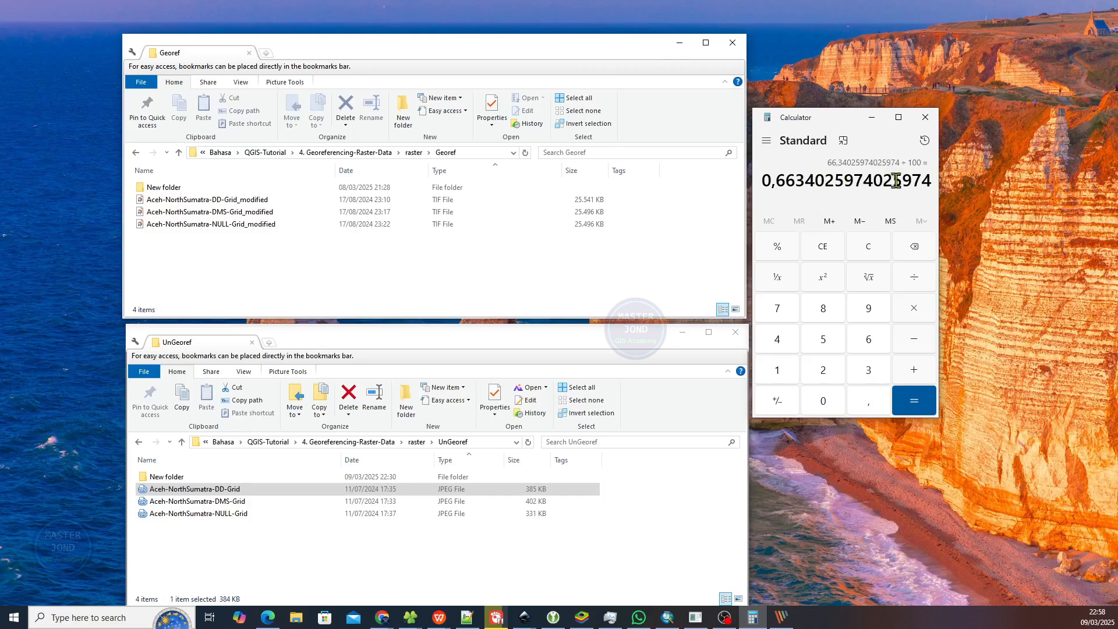
click(914, 247)
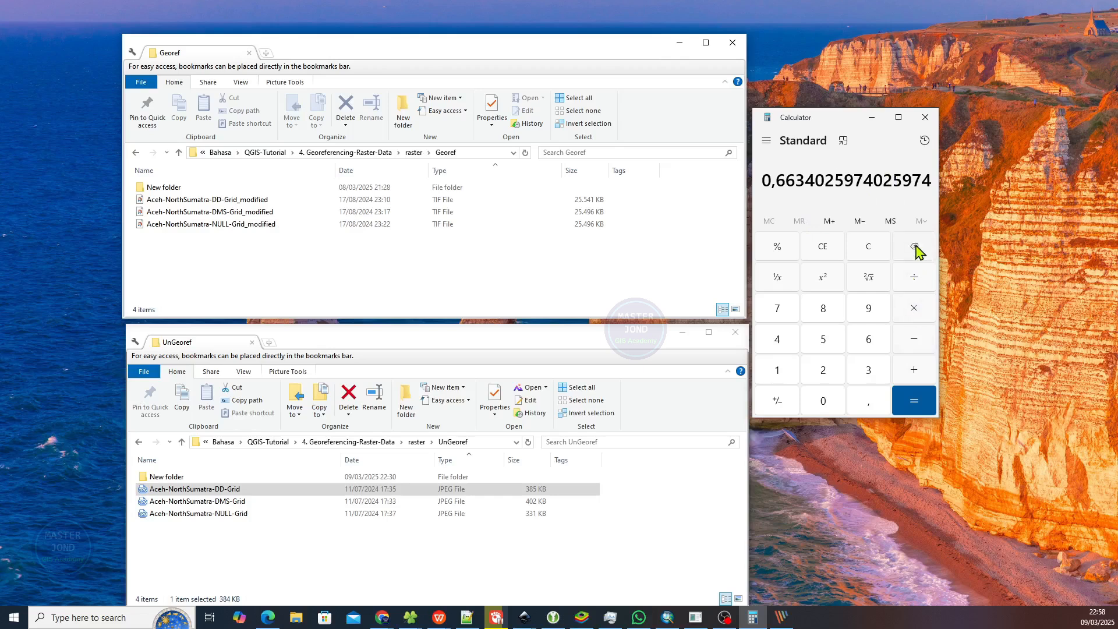
click(864, 252)
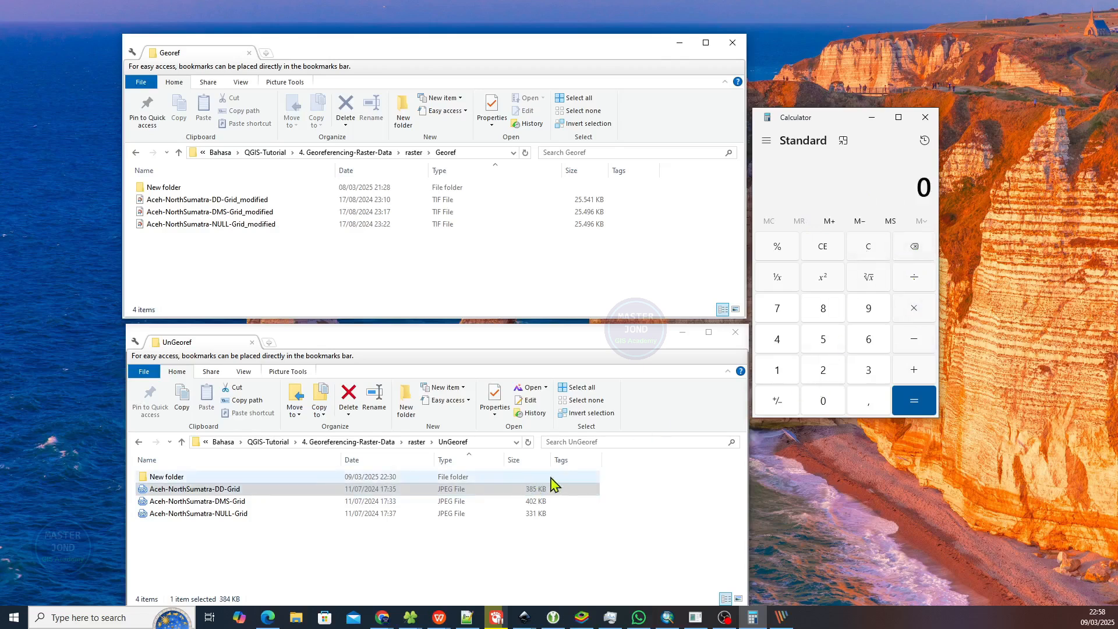
click(873, 118)
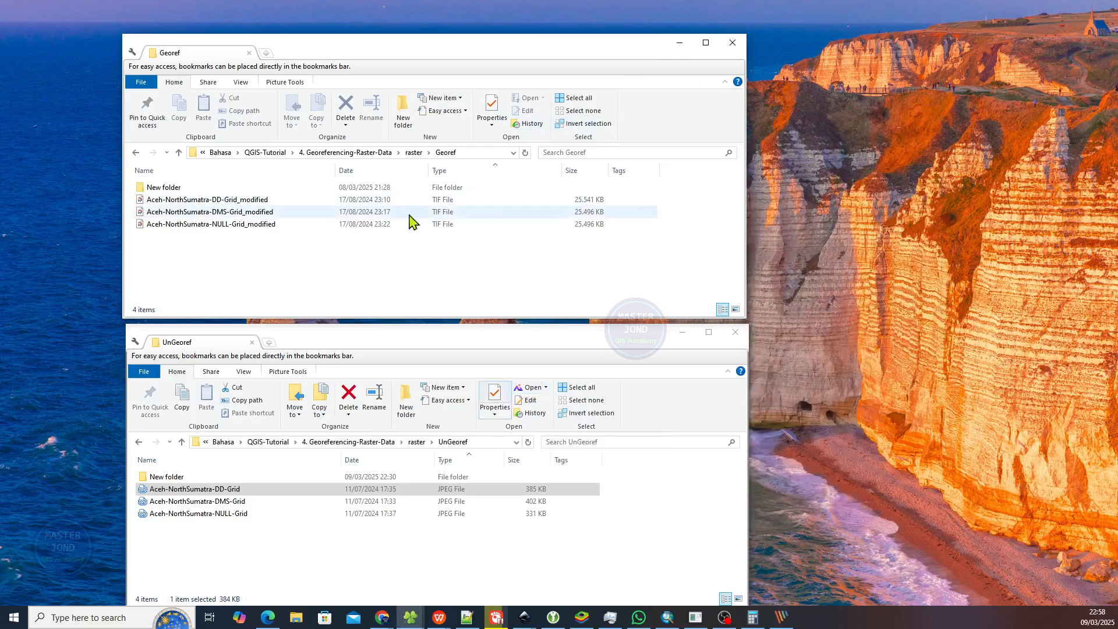
Step: Select the DD-Grid raster in both the Georef and UnGeoref folders and switch to ArcMap
click(258, 201)
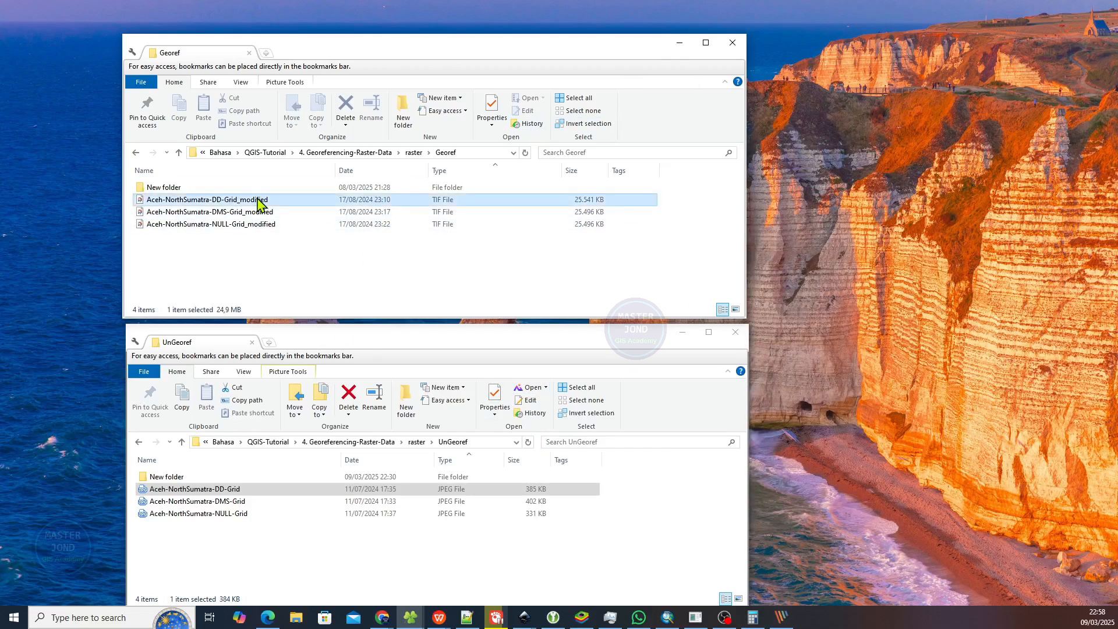
click(257, 490)
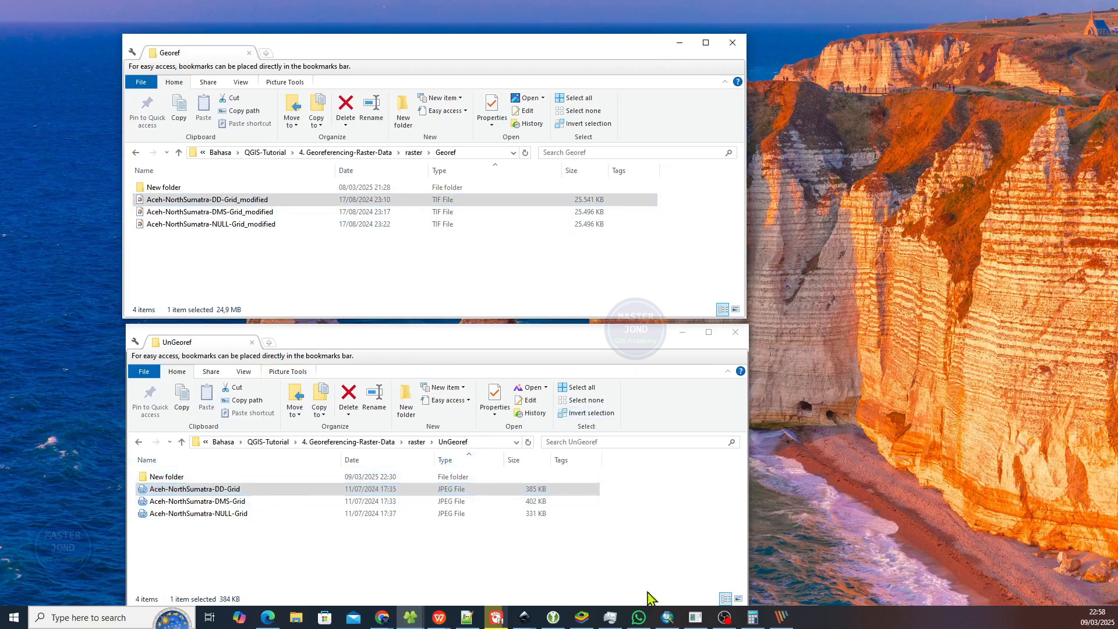
mouse_move(667, 622)
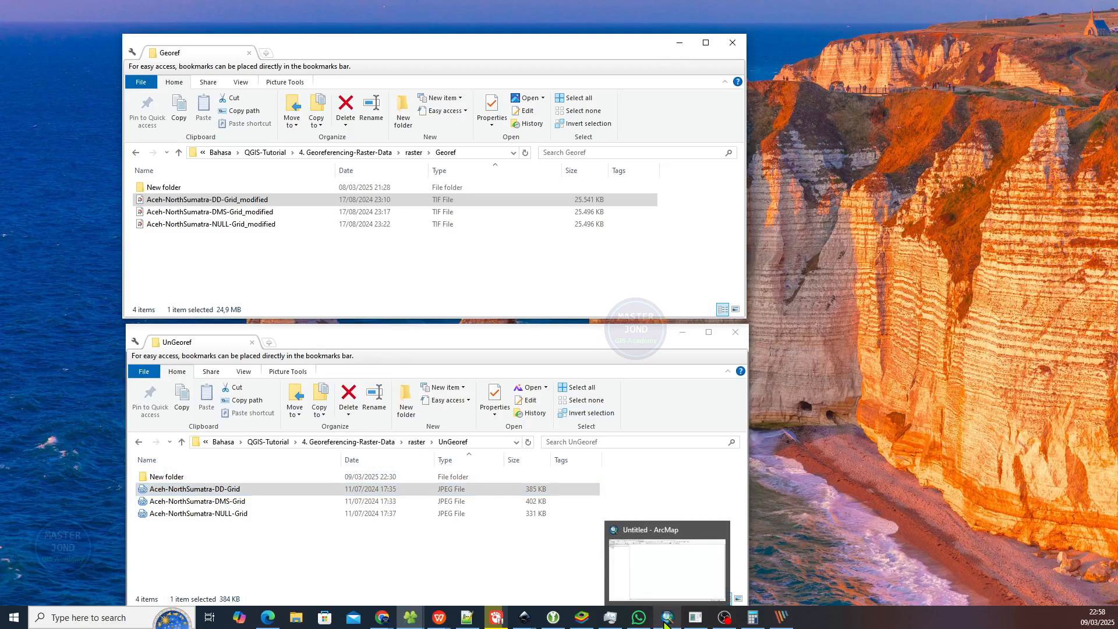
click(666, 621)
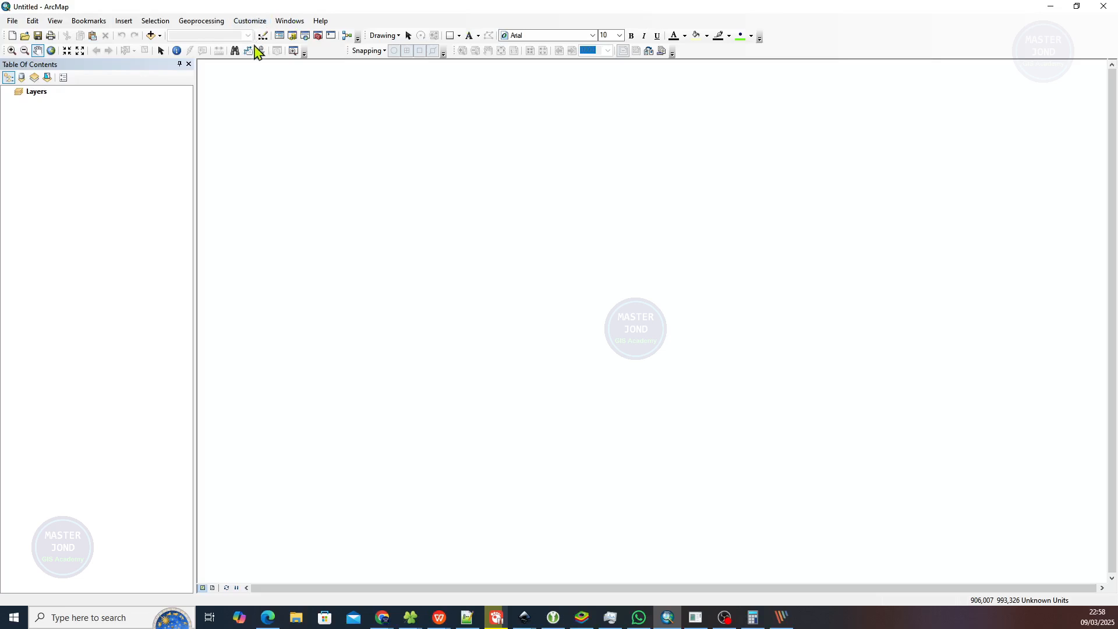
Step: Show the Catalog and expand the Udemy training data folder connection down to the contents of 4. Georeferencing-Raster-Data
click(292, 35)
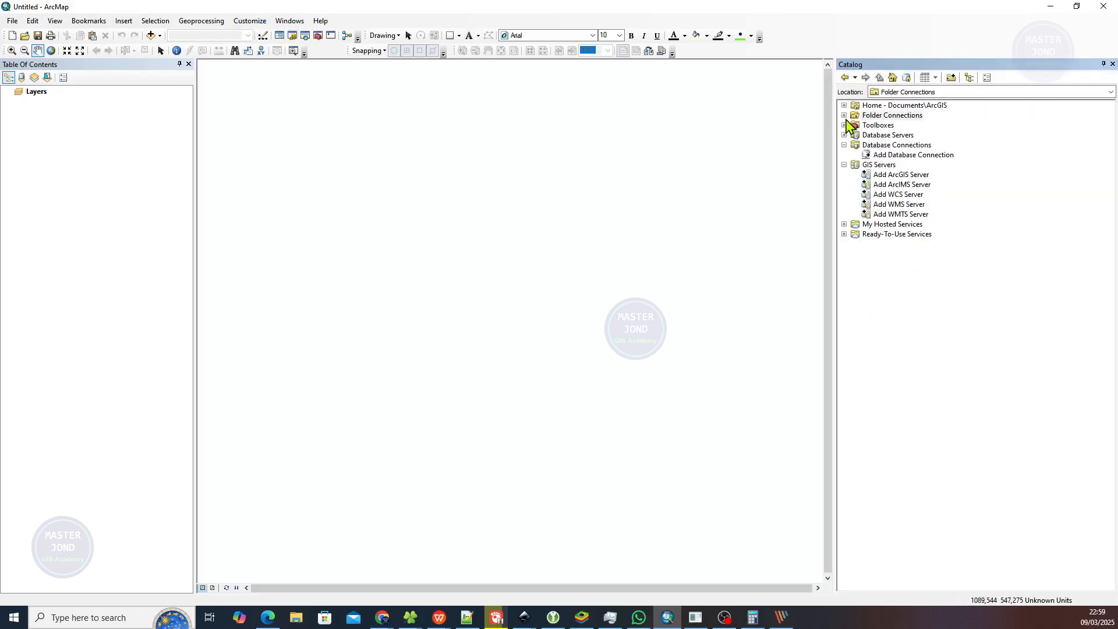
click(844, 116)
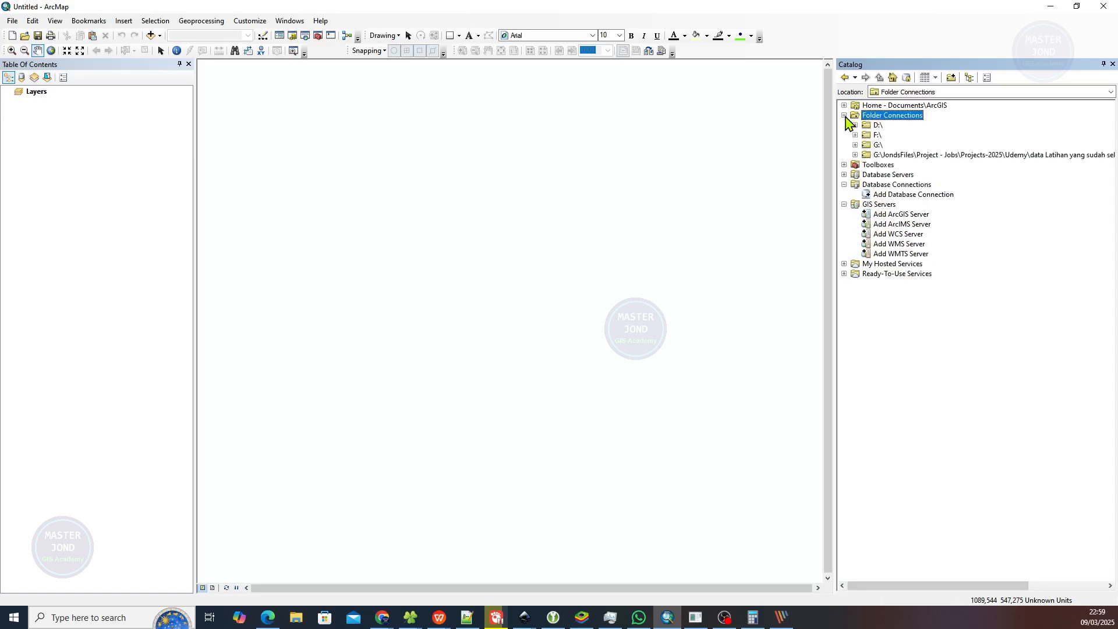
click(855, 155)
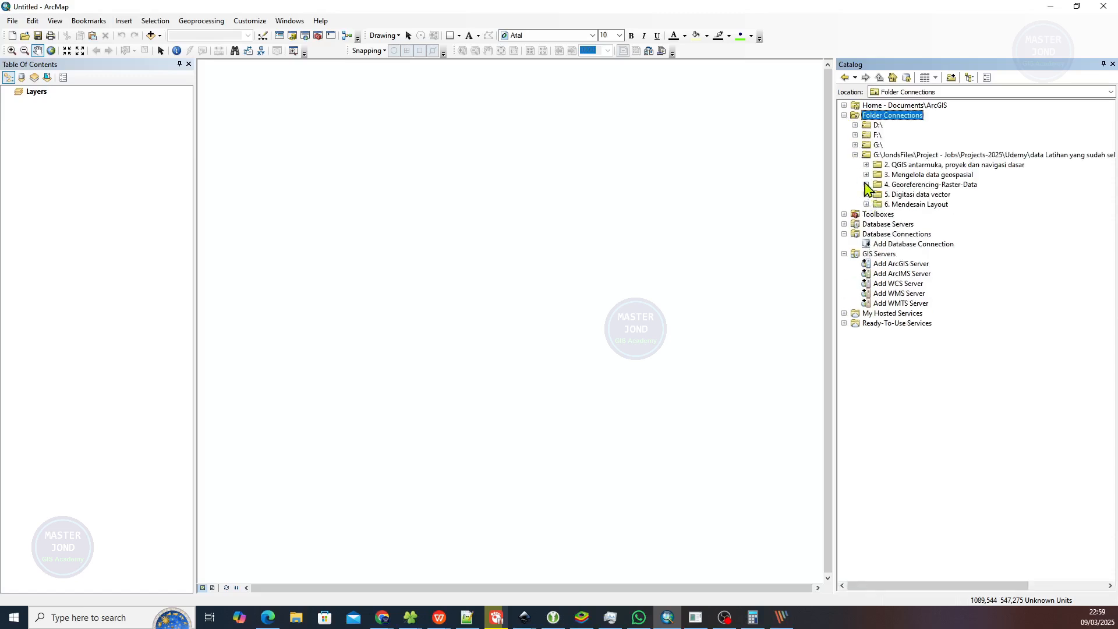
click(867, 184)
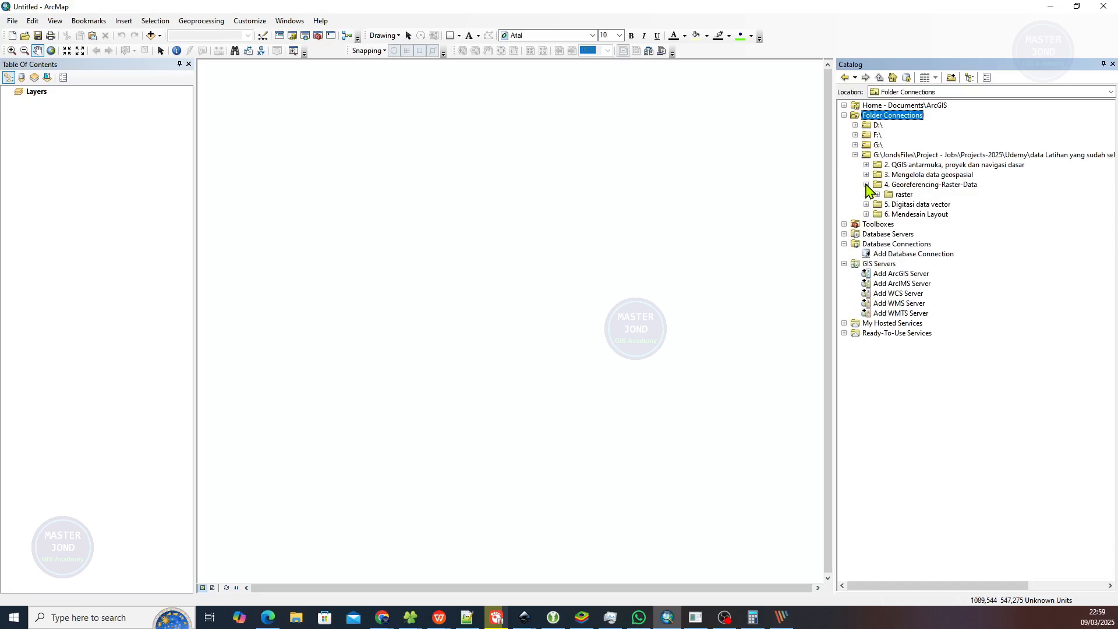
click(1050, 6)
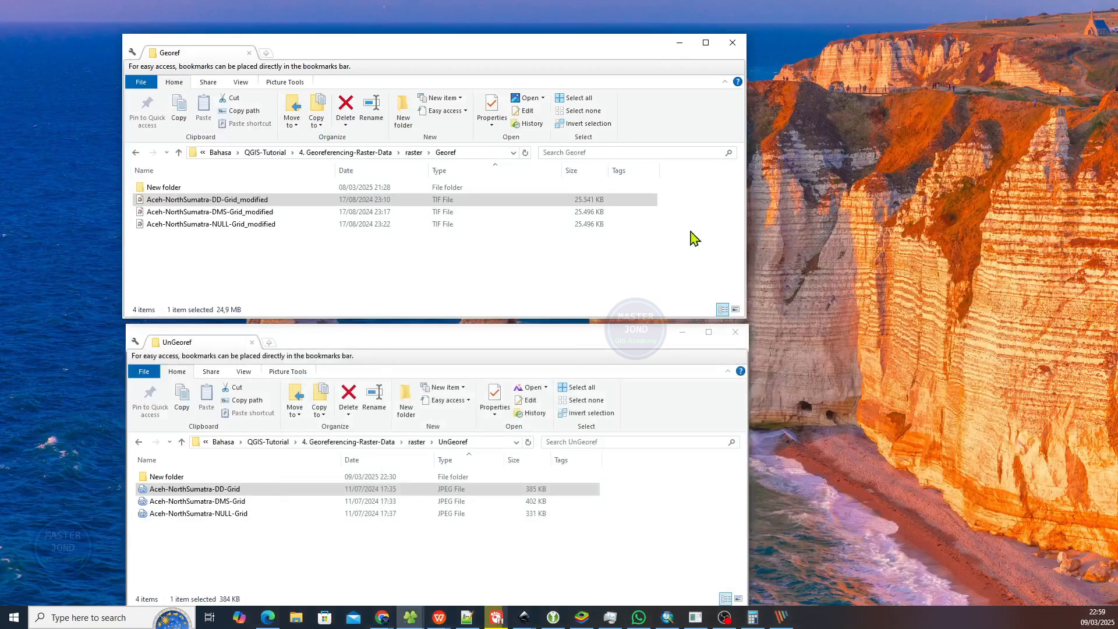
click(667, 617)
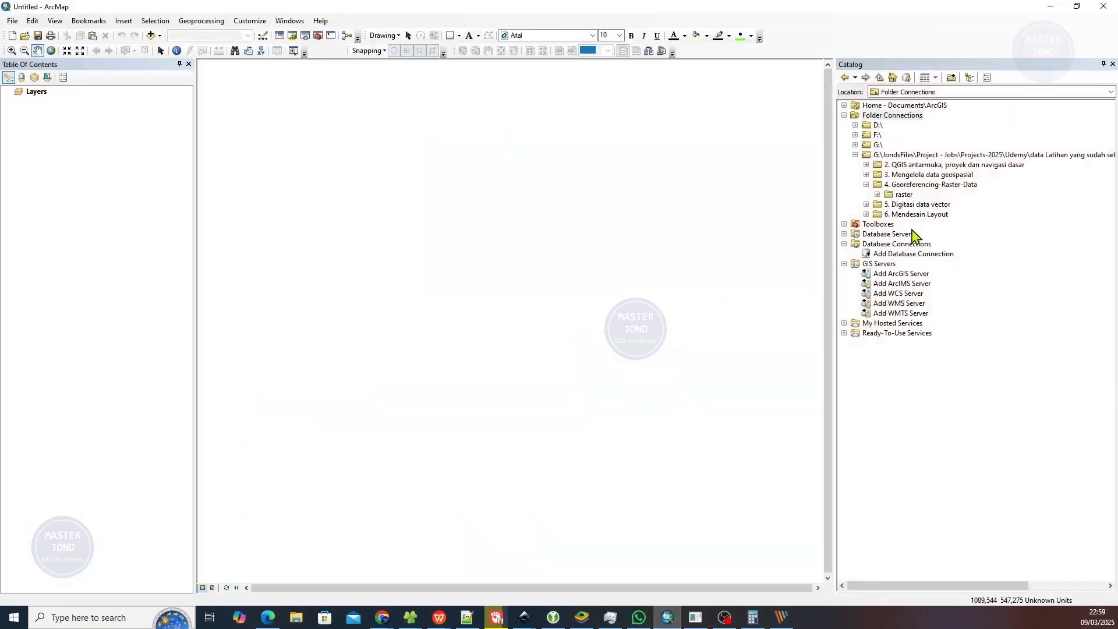
Step: Expand the raster folder and its Georef and UnGeoref subfolders to list their rasters
click(877, 194)
click(888, 204)
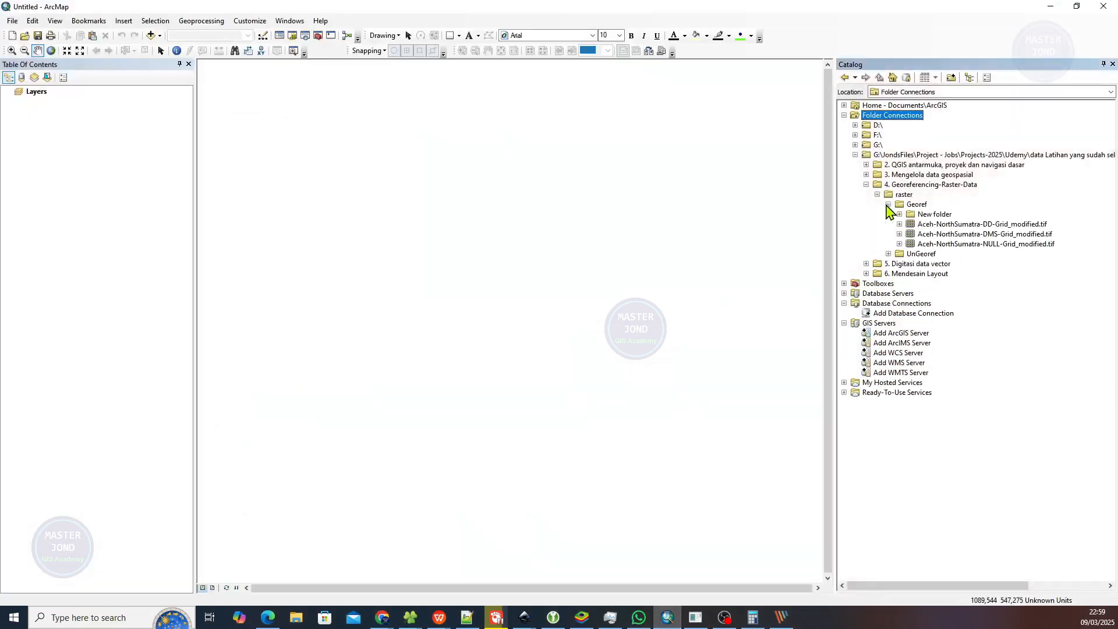
click(887, 254)
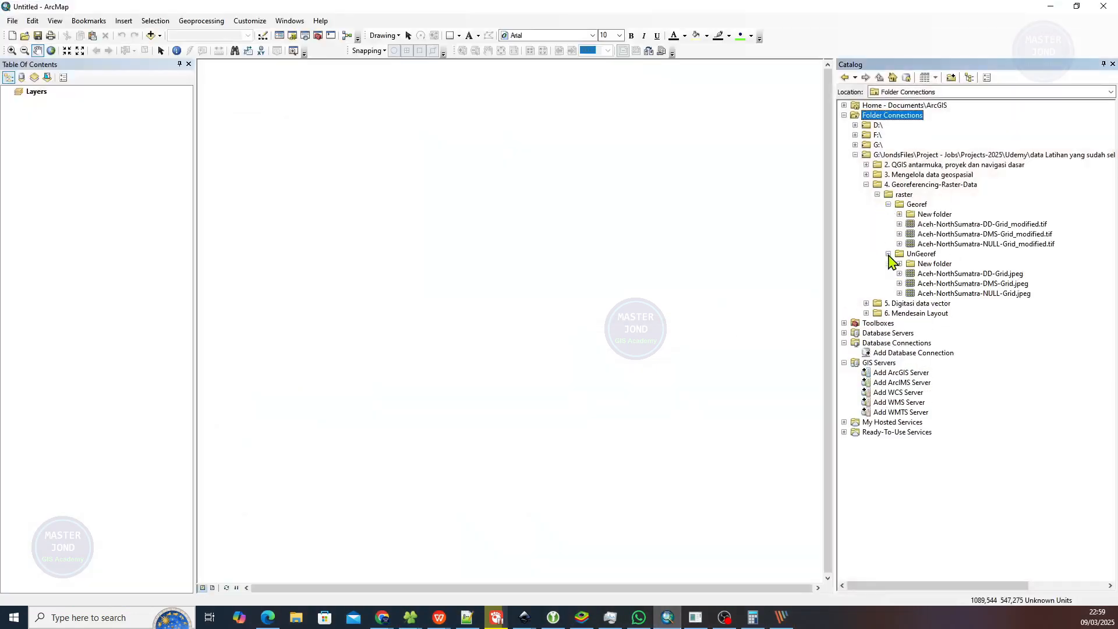
Step: Open the raster dataset properties of Aceh-NorthSumatra-DD-Grid_modified.tif in the Georef folder
click(929, 225)
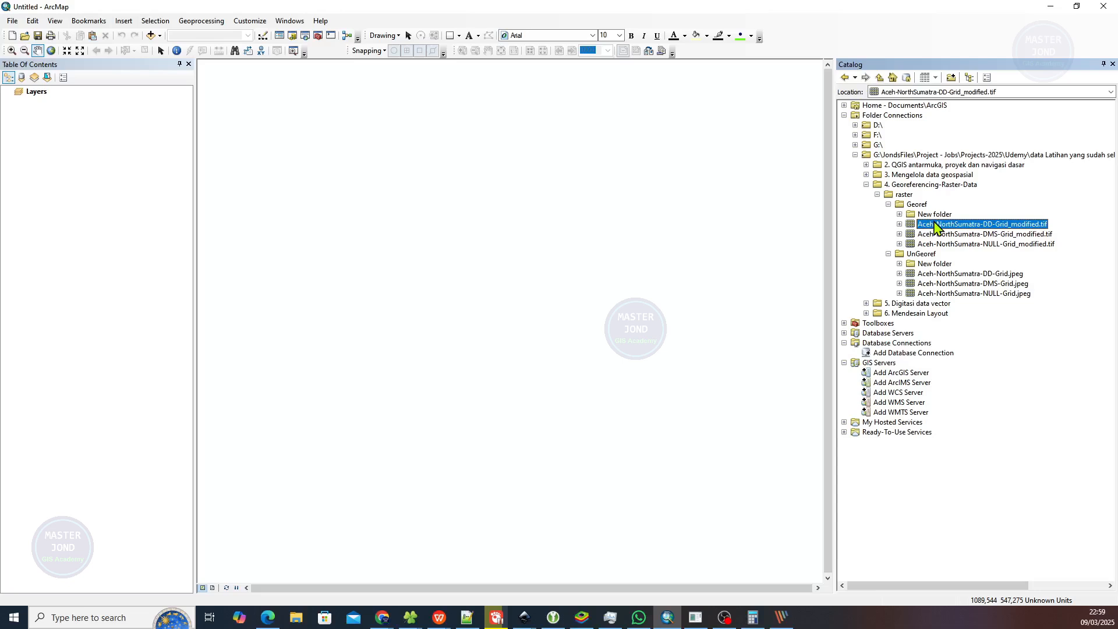
click(974, 275)
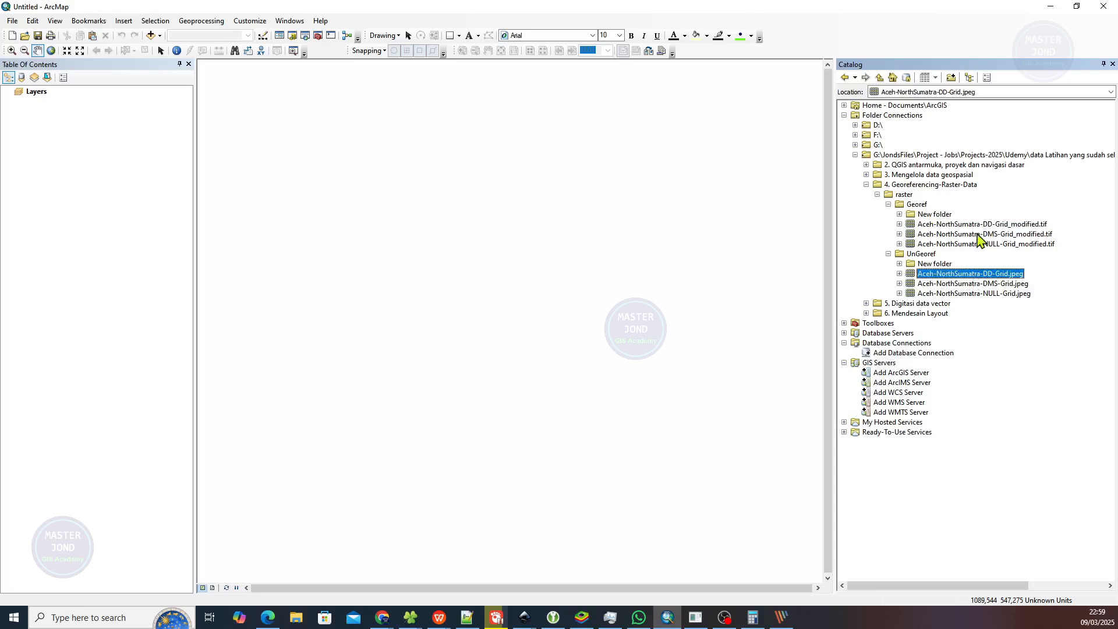
click(979, 227)
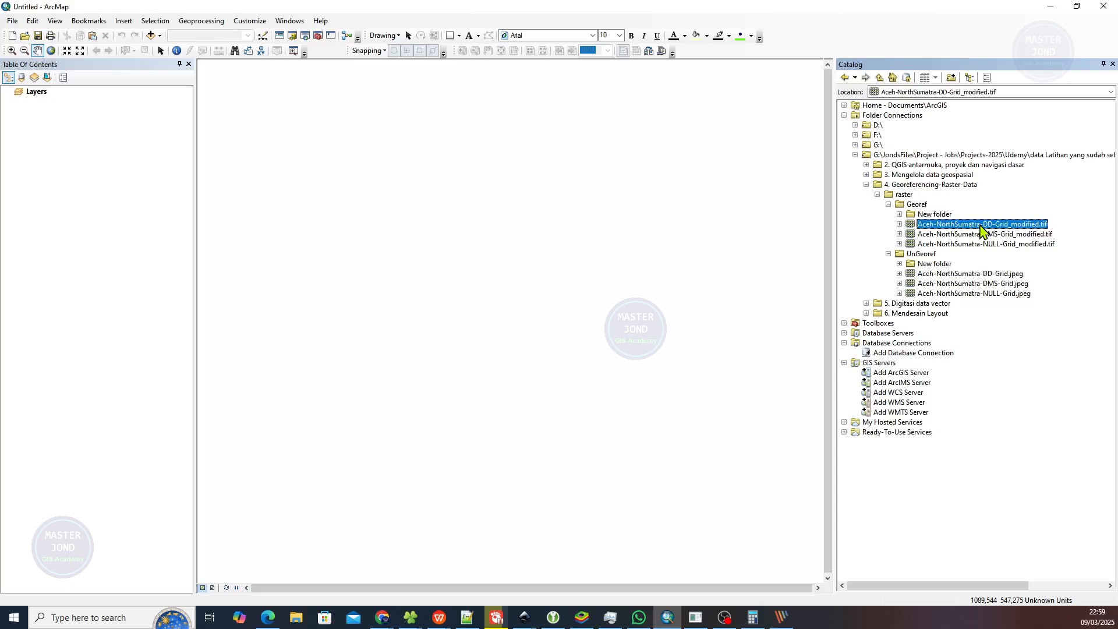
right_click(981, 227)
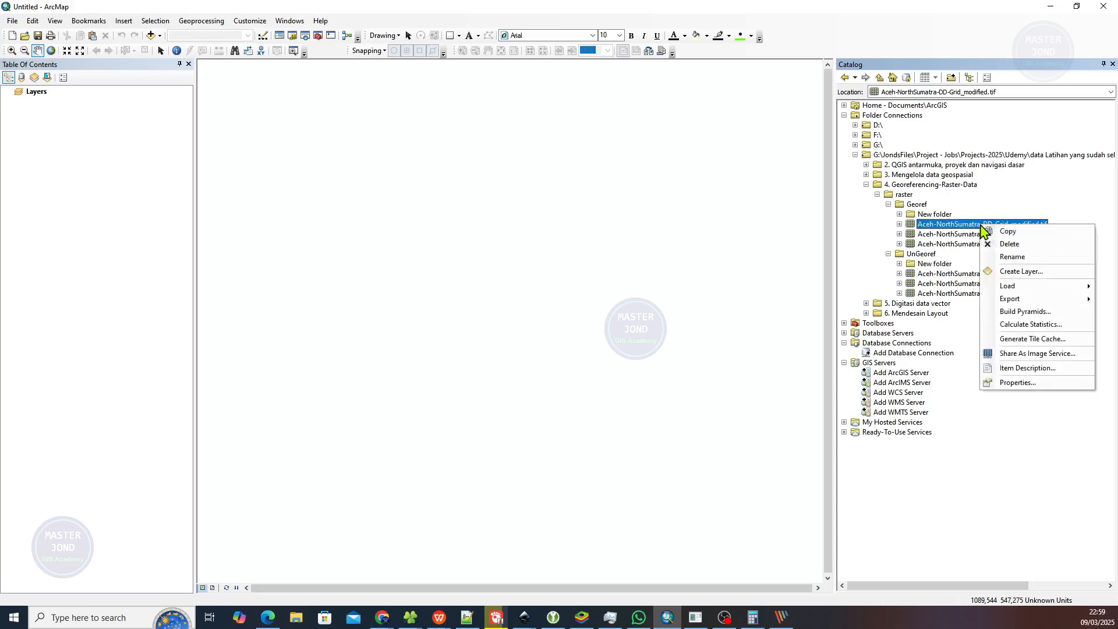
click(1017, 382)
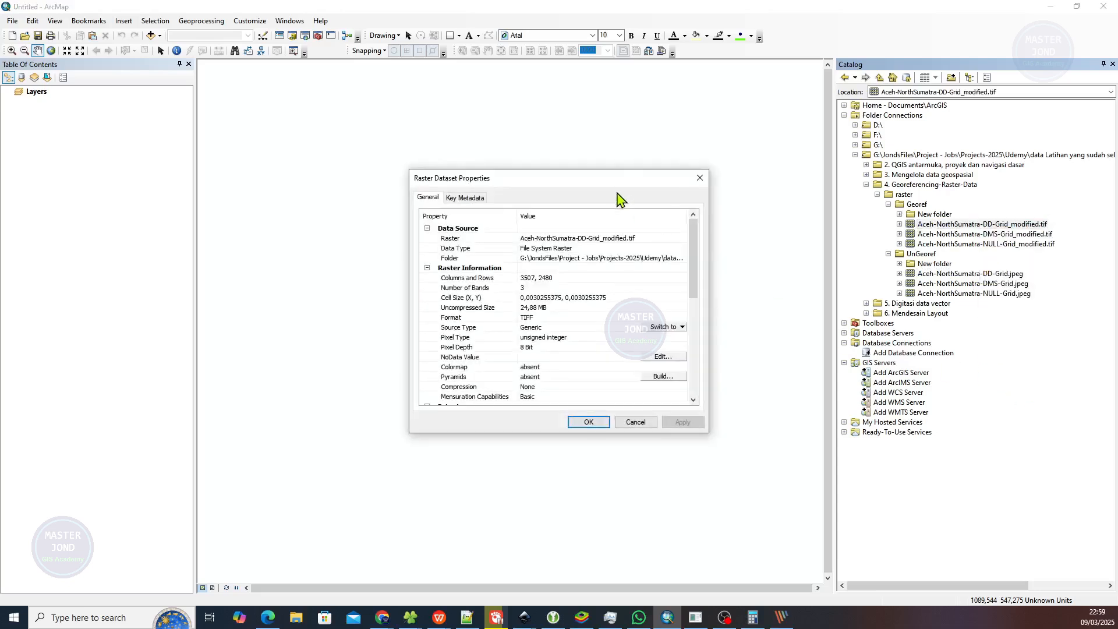
Step: Capture a region image of the georeferenced raster's properties dialog showing its Extent and Spatial Reference sections with PicPick
drag(620, 186, 548, 115)
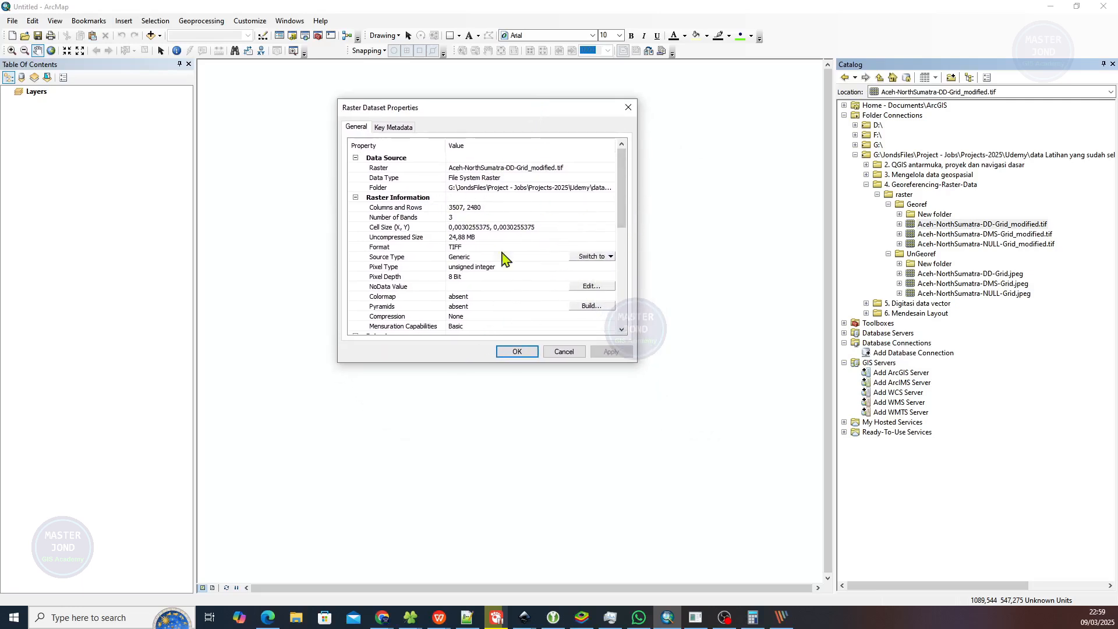
drag(626, 172, 626, 247)
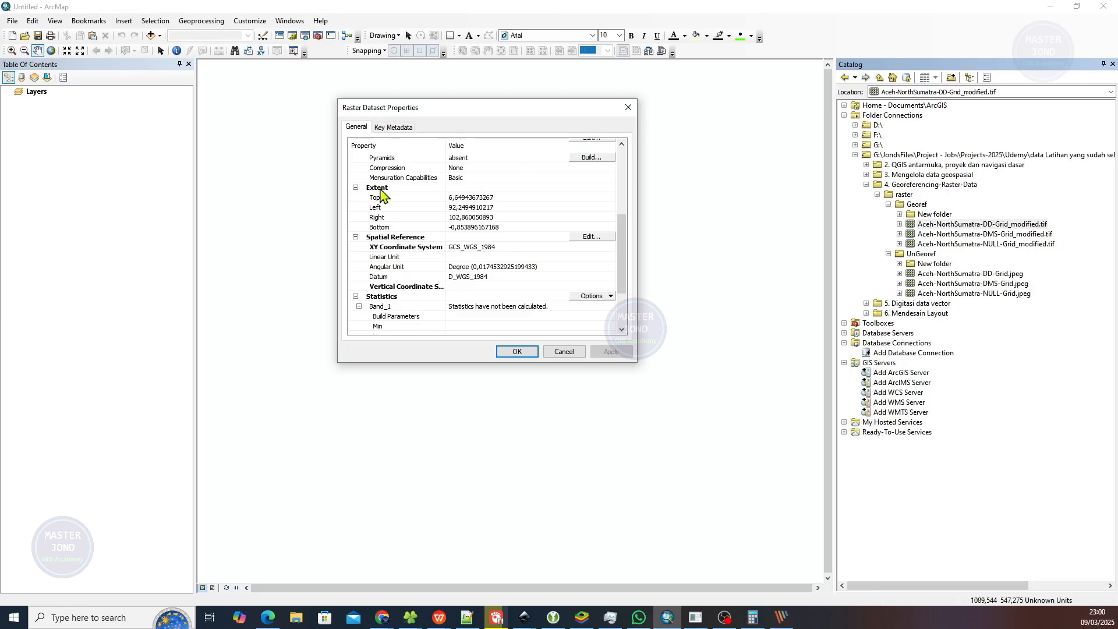
click(779, 620)
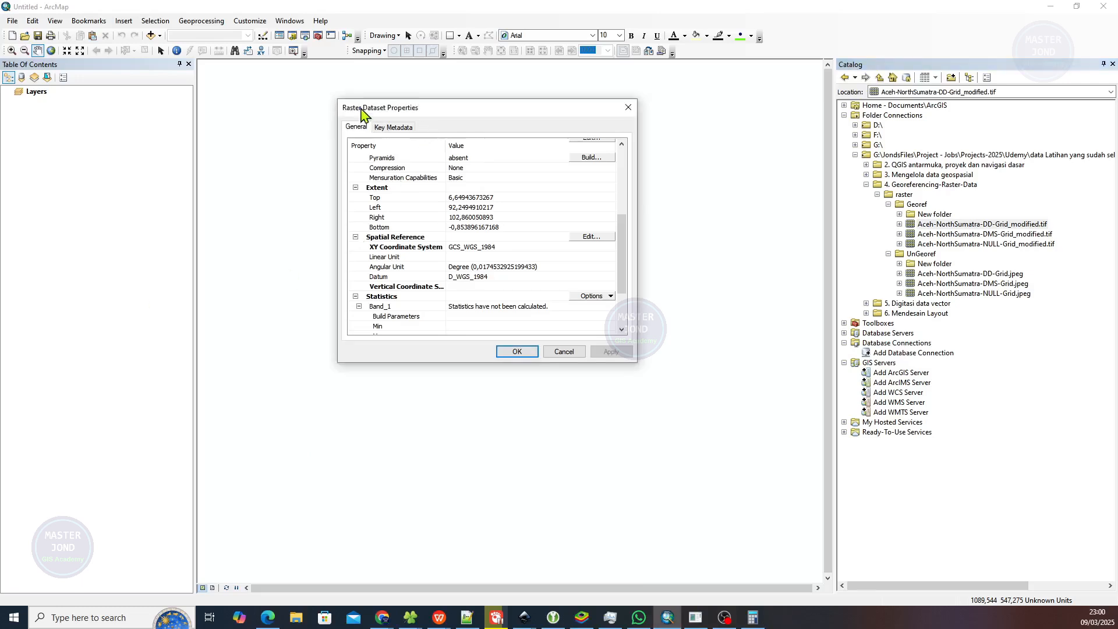
key(shift+Print)
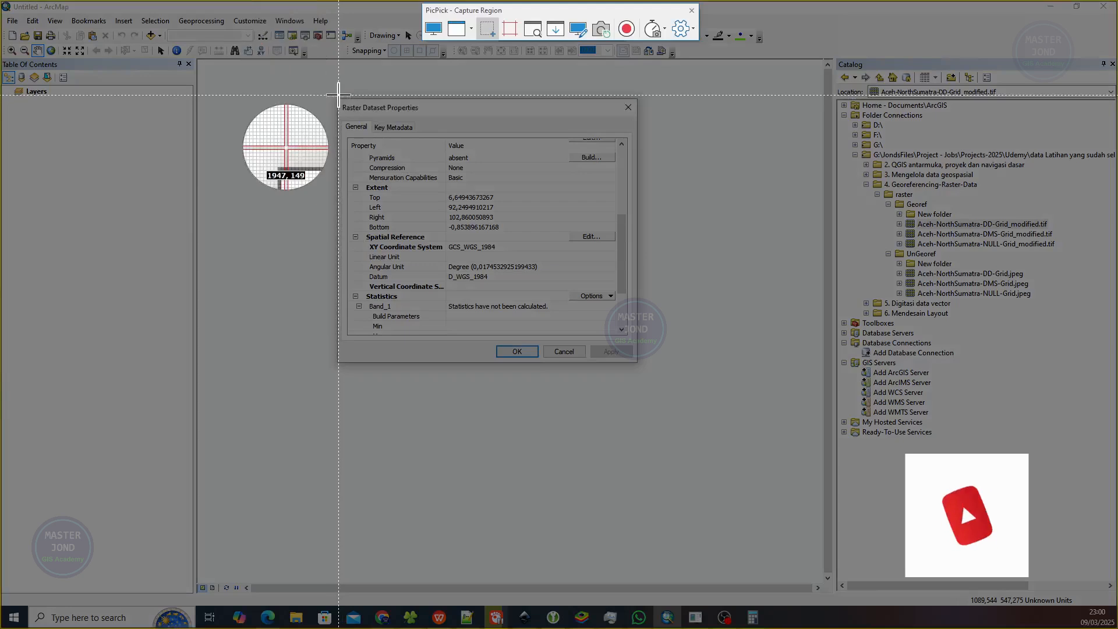
drag(338, 97, 641, 362)
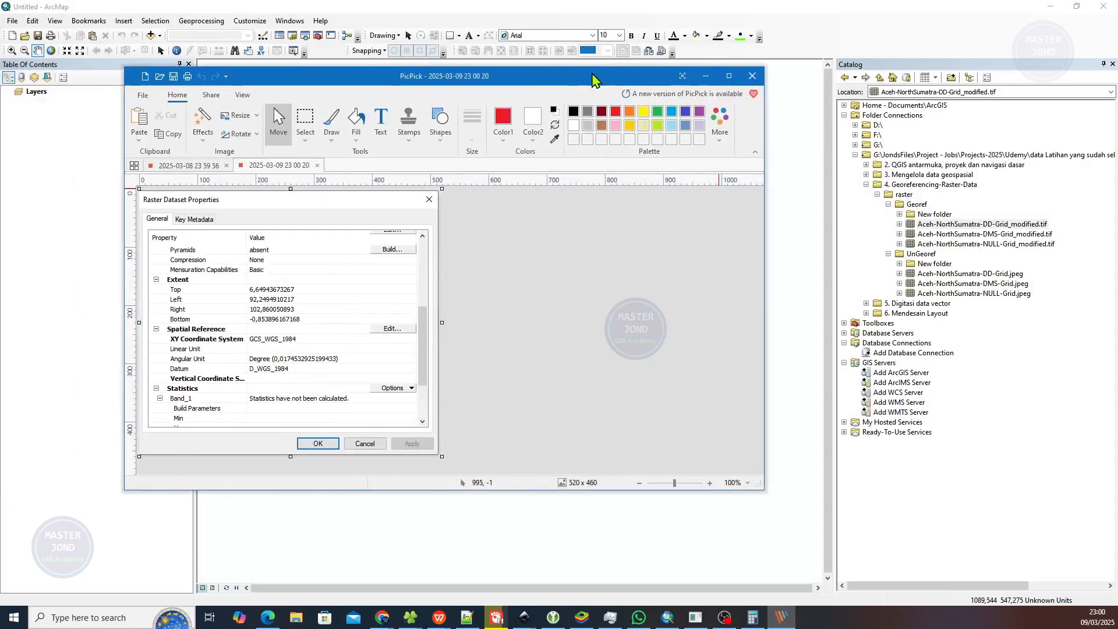
Step: Move the PicPick capture window out of the way and close the georeferenced raster's dataset properties
drag(593, 78, 0, 87)
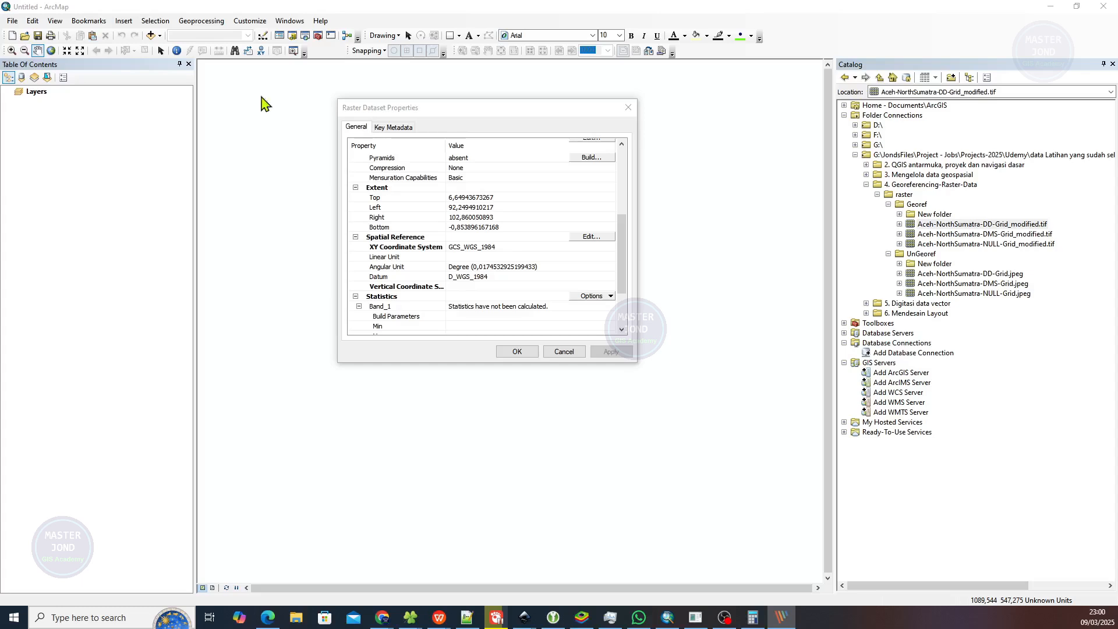
click(599, 118)
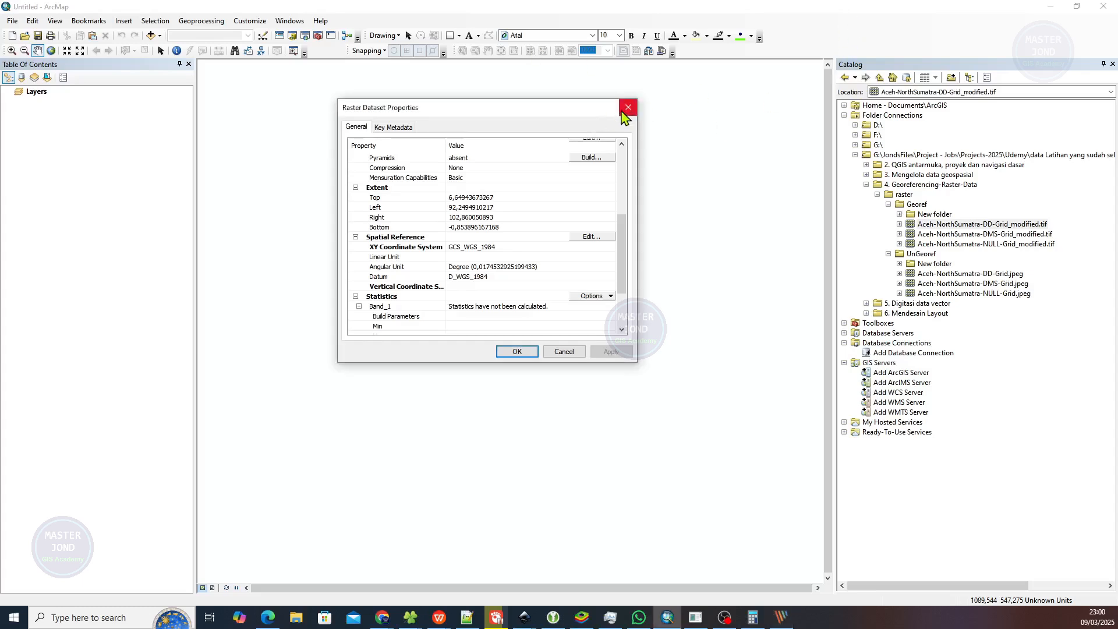
click(627, 108)
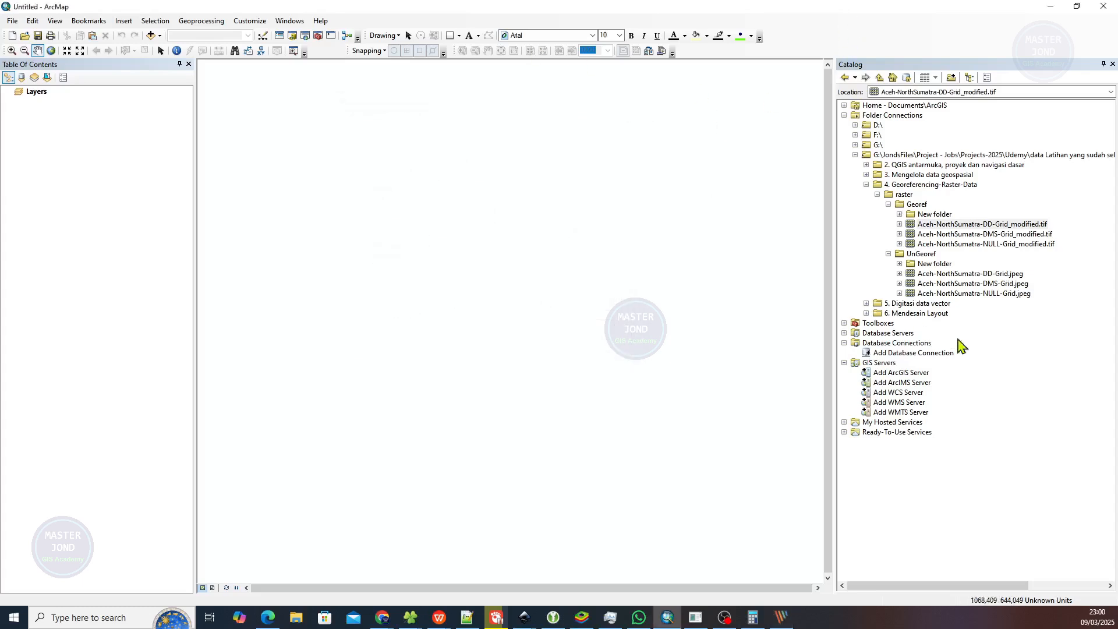
click(981, 278)
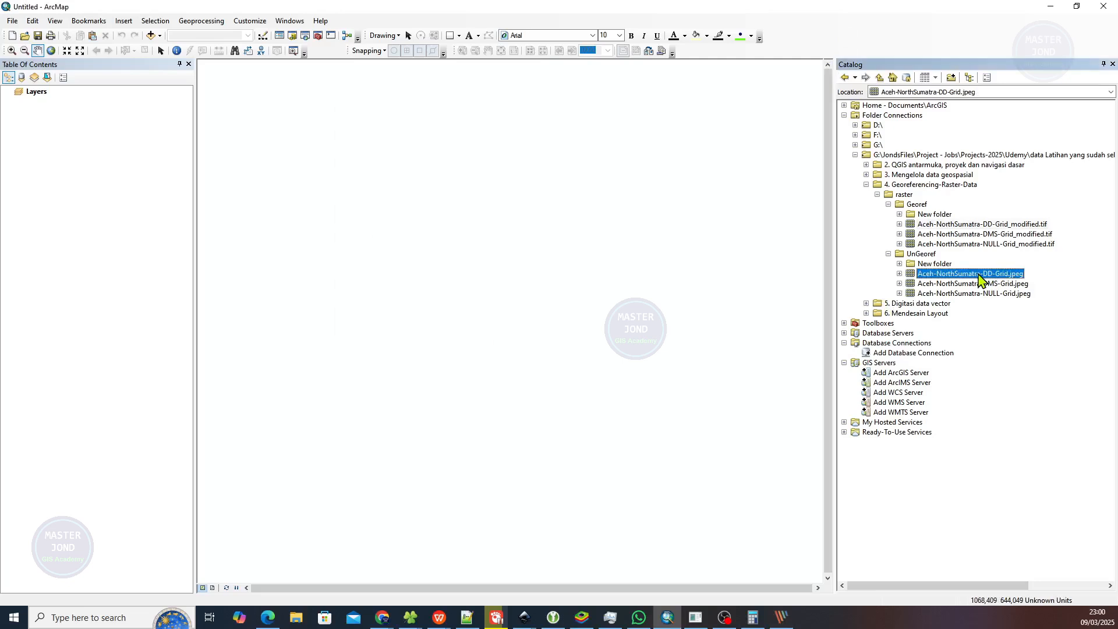
right_click(979, 274)
click(1023, 432)
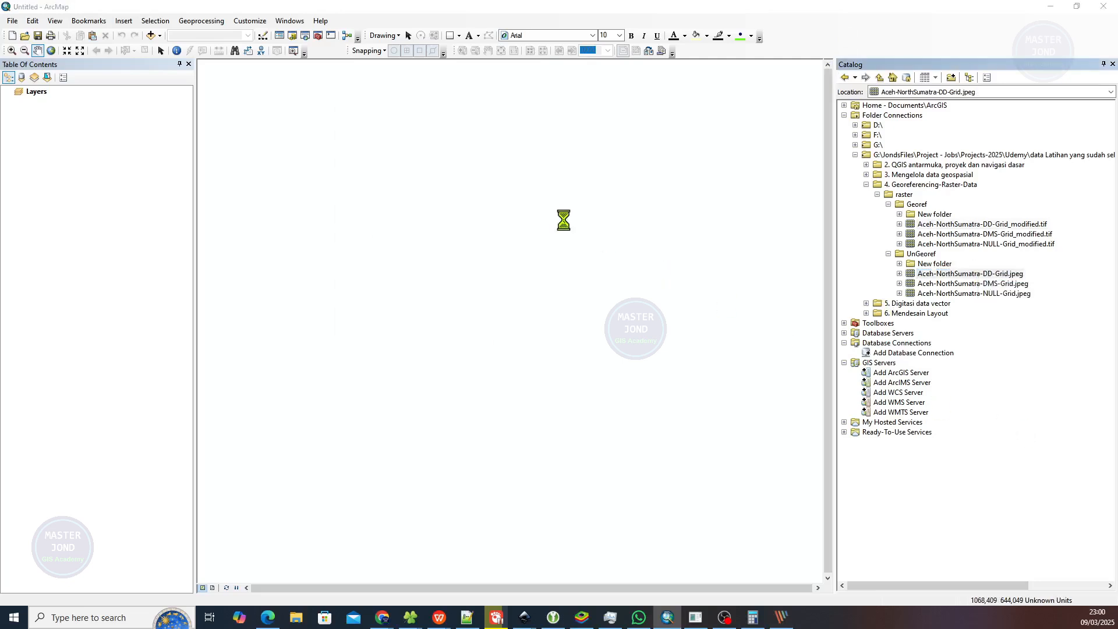
drag(549, 188, 814, 121)
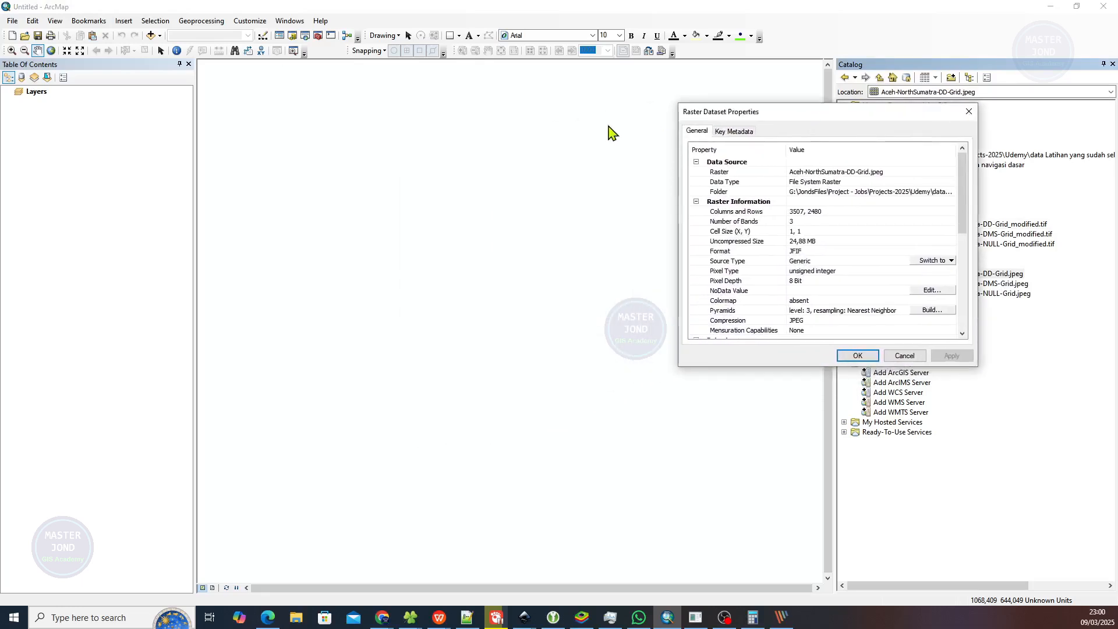
click(969, 112)
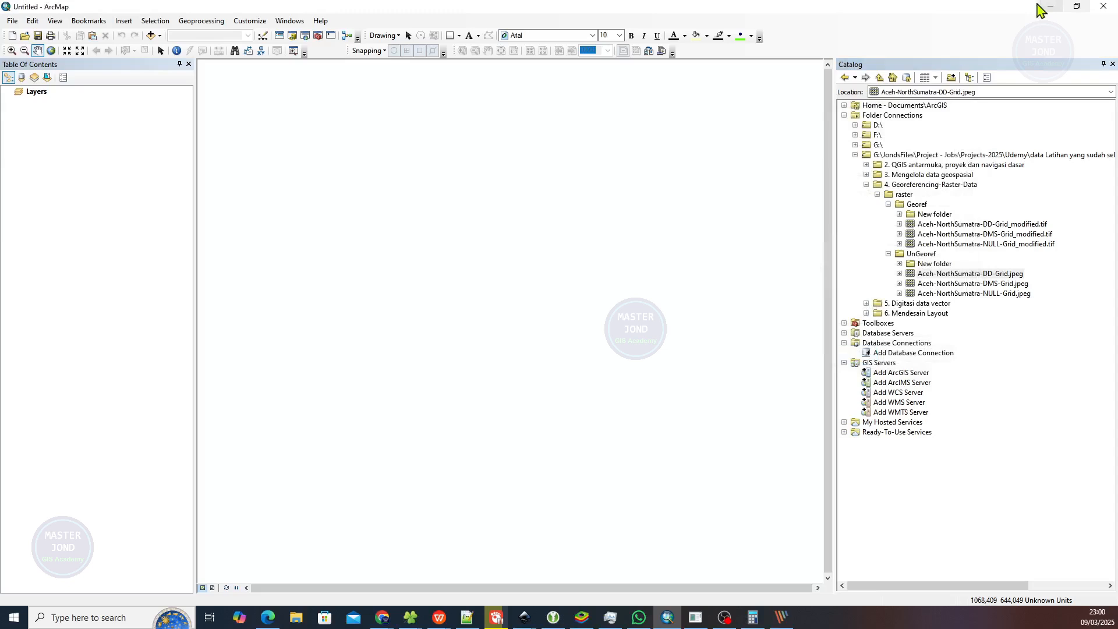
Step: Restore the ArcMap window to a smaller size and bring the PicPick capture back into view beside it
double_click(988, 13)
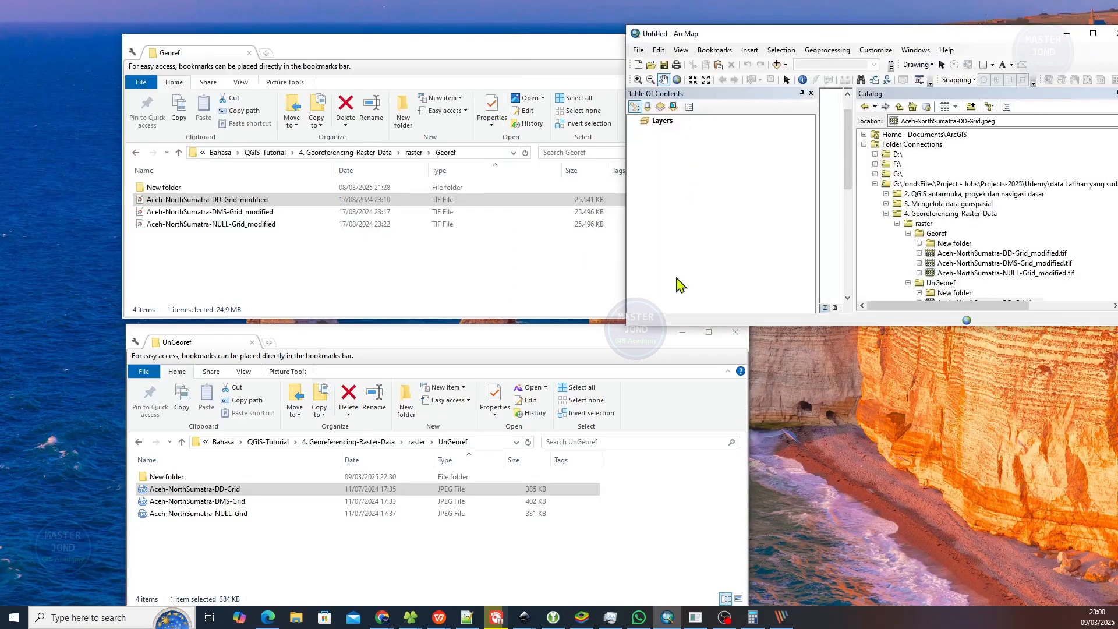
drag(0, 39, 213, 72)
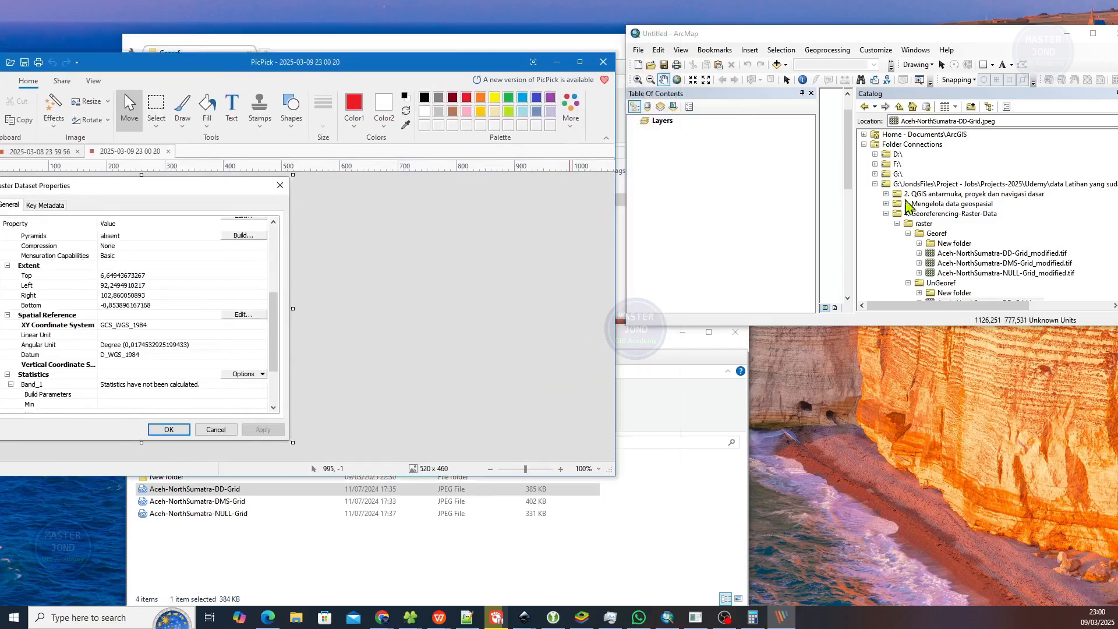
Step: Open the dataset properties of Aceh-NorthSumatra-DD-Grid.jpeg in the UnGeoref folder and show its Extent and Spatial Reference sections
scroll(1031, 240, down, 3)
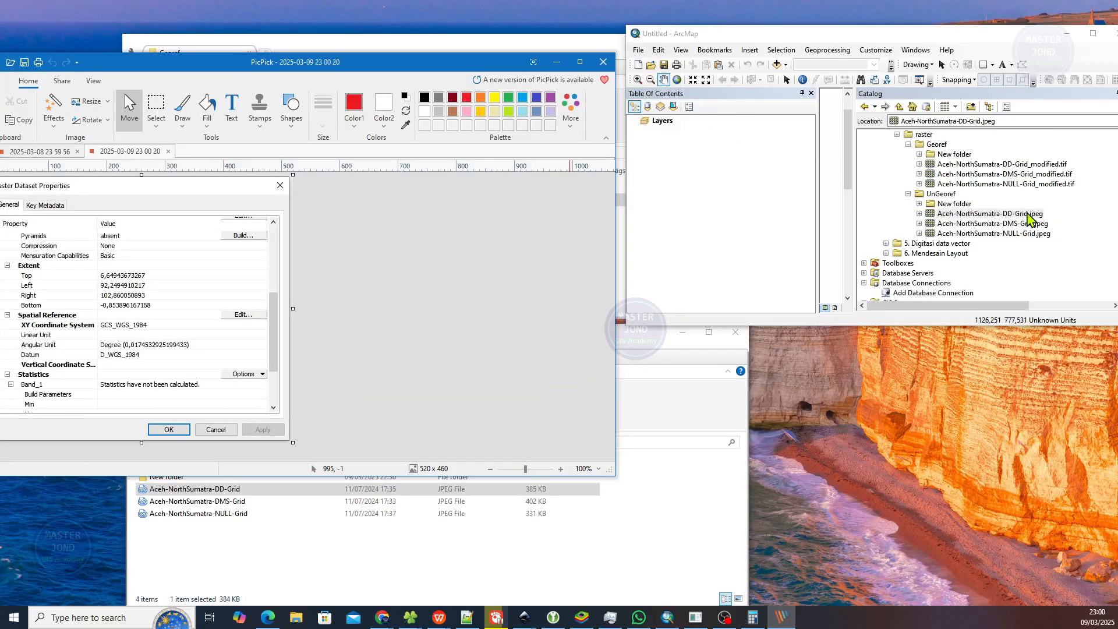
right_click(1029, 216)
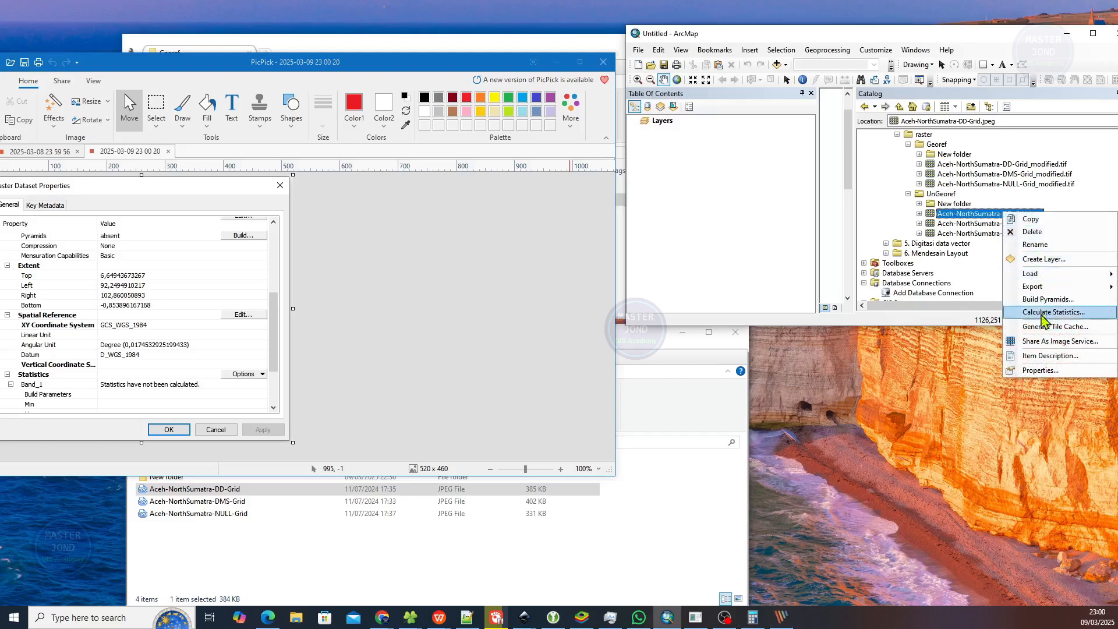
click(1041, 370)
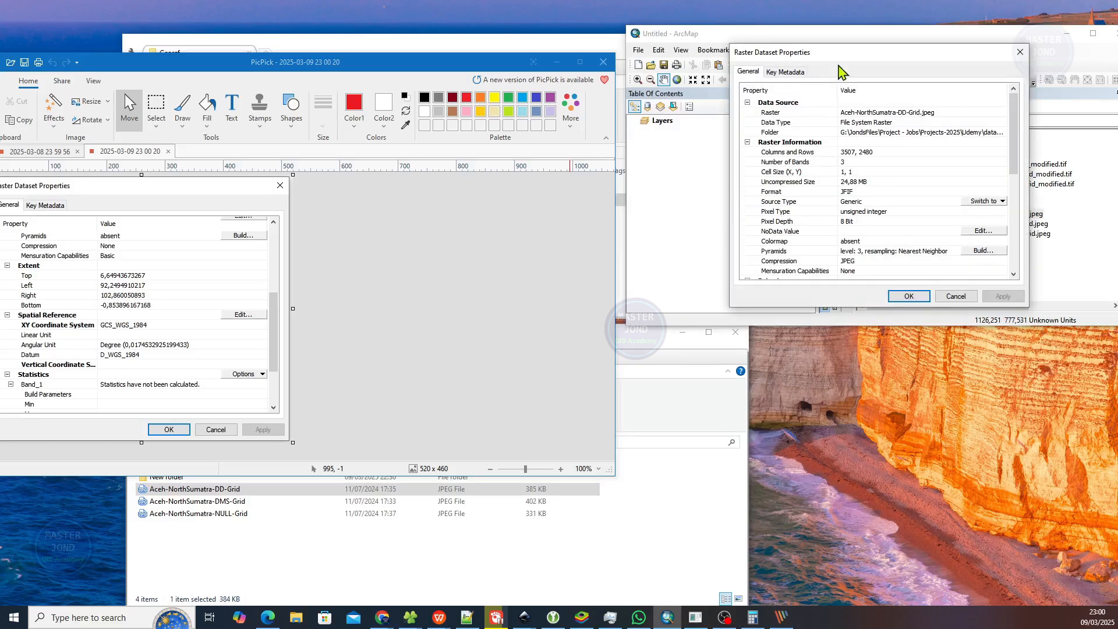
drag(844, 55, 720, 82)
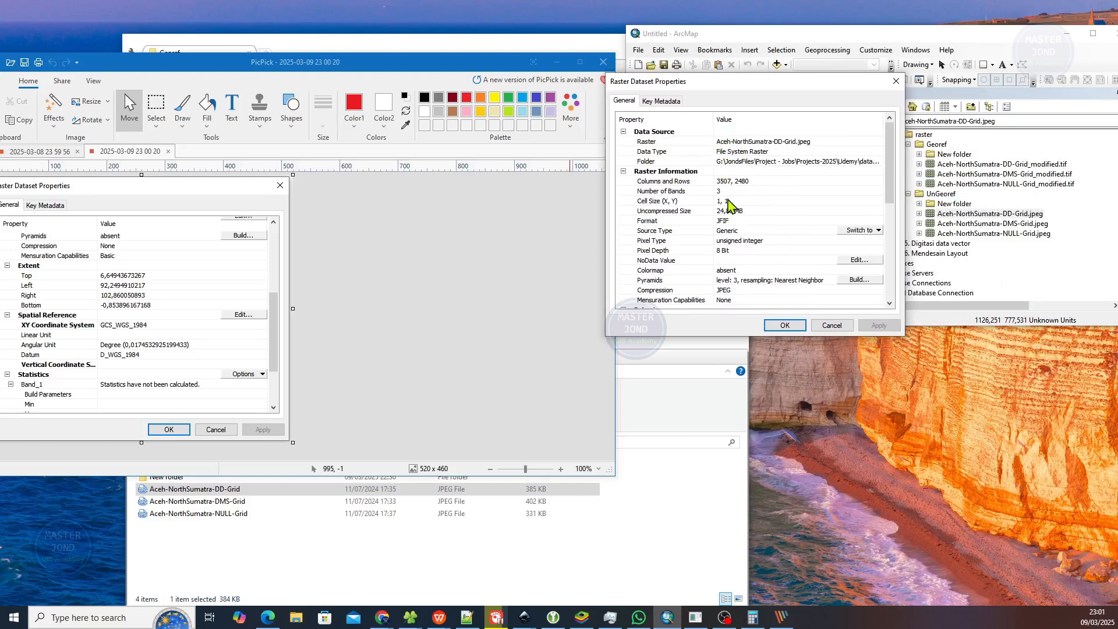
scroll(728, 205, down, 5)
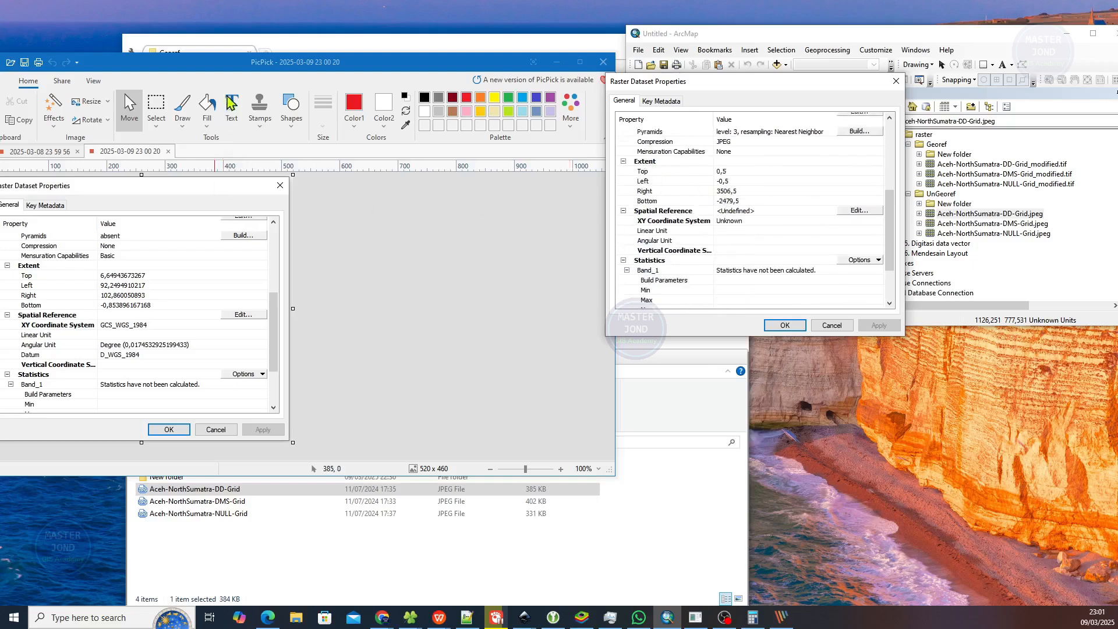
Step: Narrow the PicPick window and place it so the captured properties stand fully visible beside the JPEG raster's properties
click(508, 73)
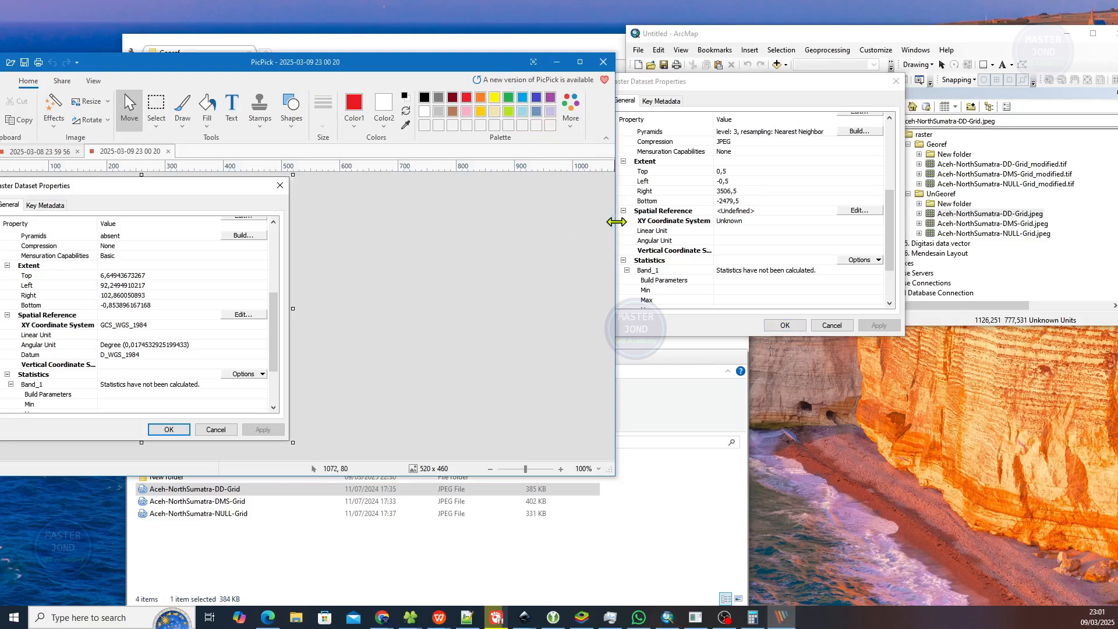
drag(616, 221, 513, 223)
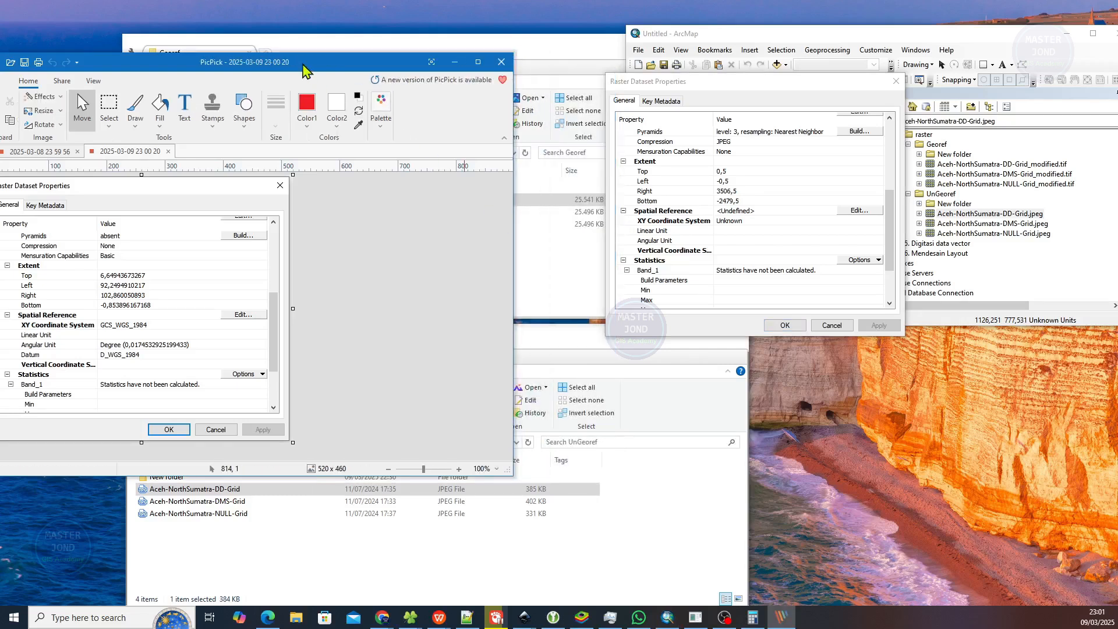
drag(303, 70, 371, 65)
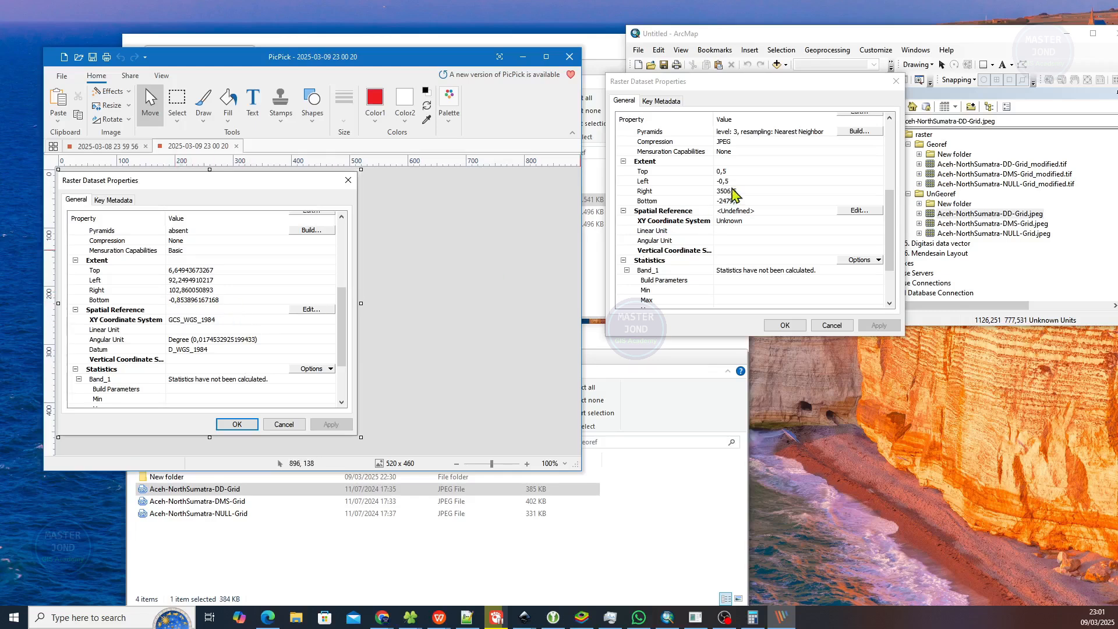
Step: Examine the Top, Left, Right and Bottom extent values of the non-georeferenced raster against those in the georeferenced capture
click(735, 171)
click(735, 172)
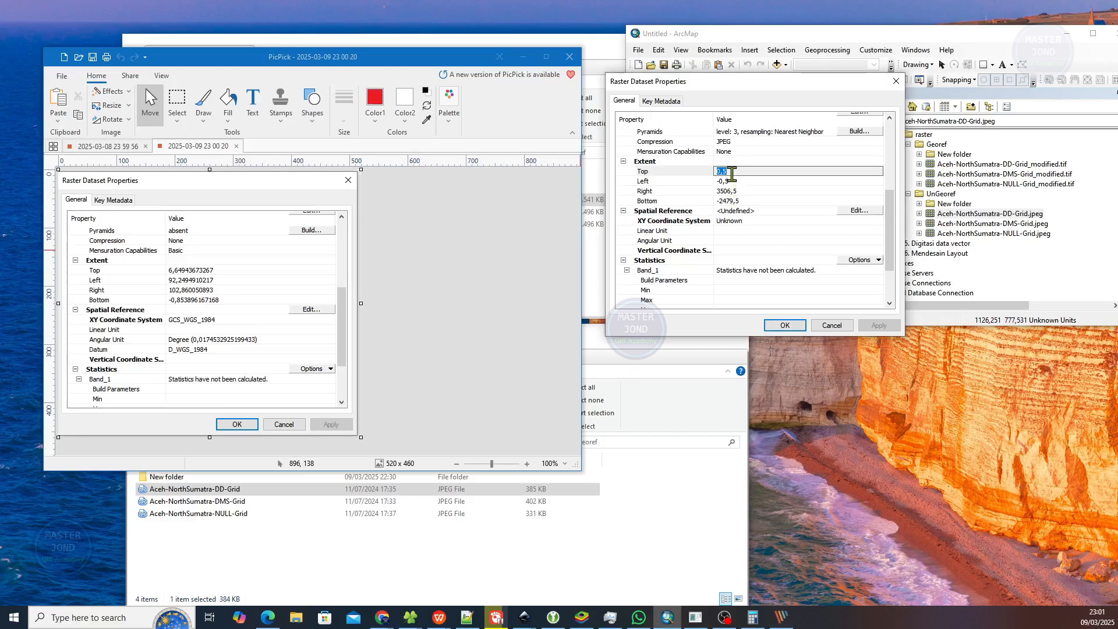
key(Tab)
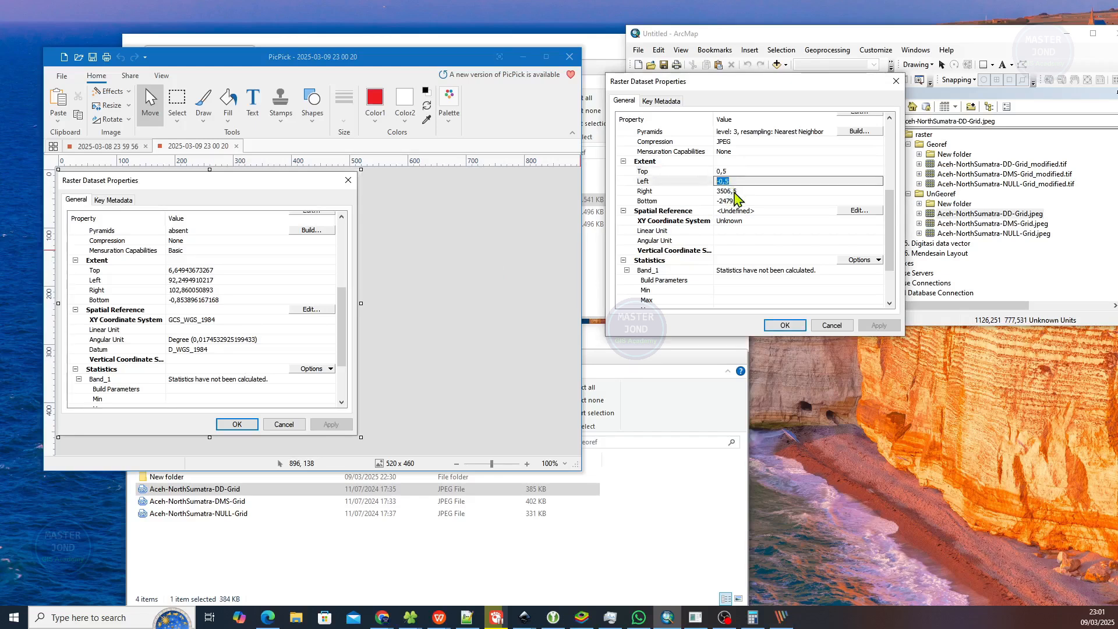
key(Tab)
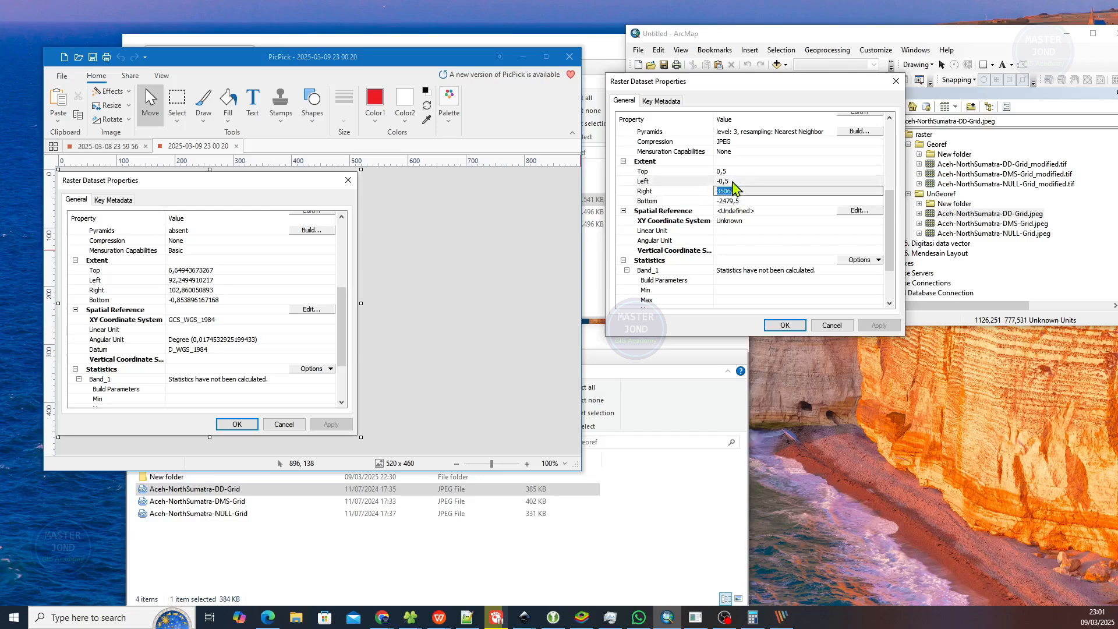
click(734, 171)
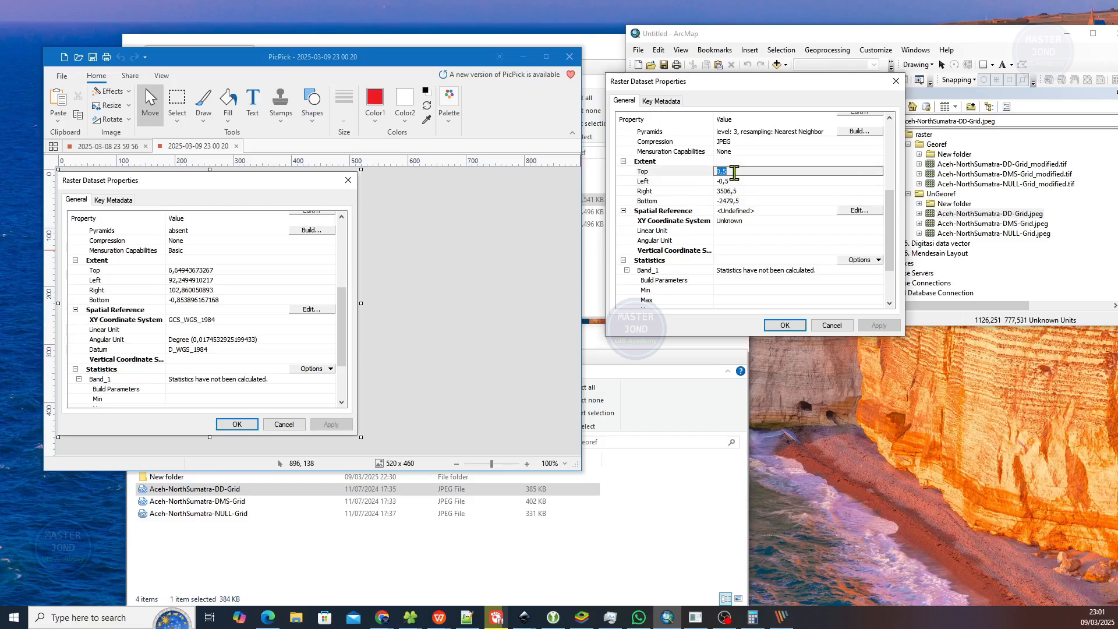
click(734, 181)
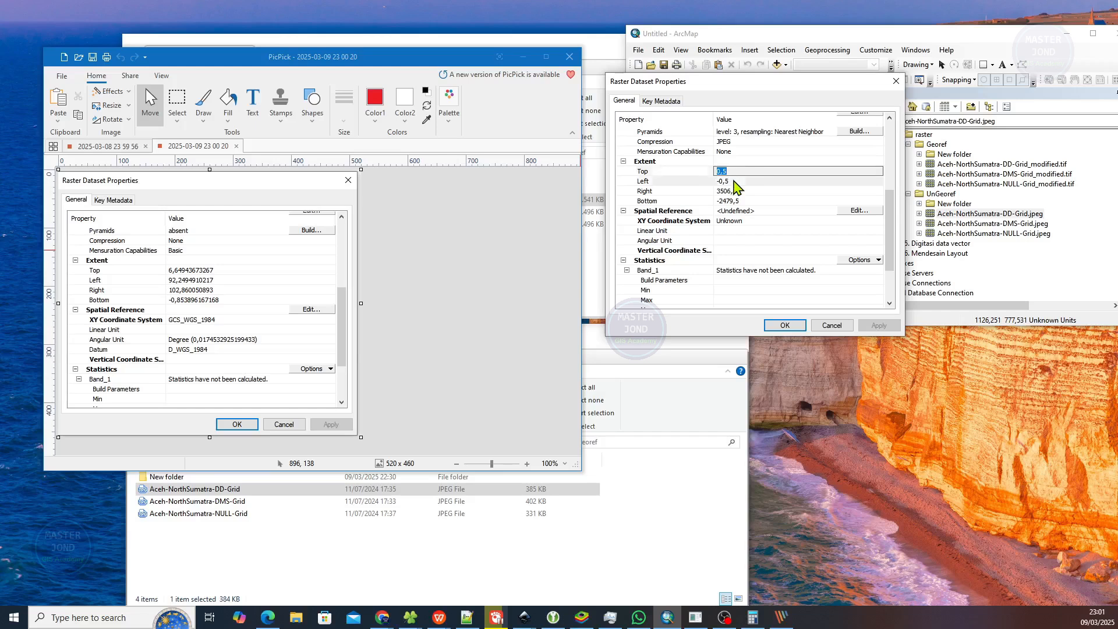
click(733, 190)
click(729, 200)
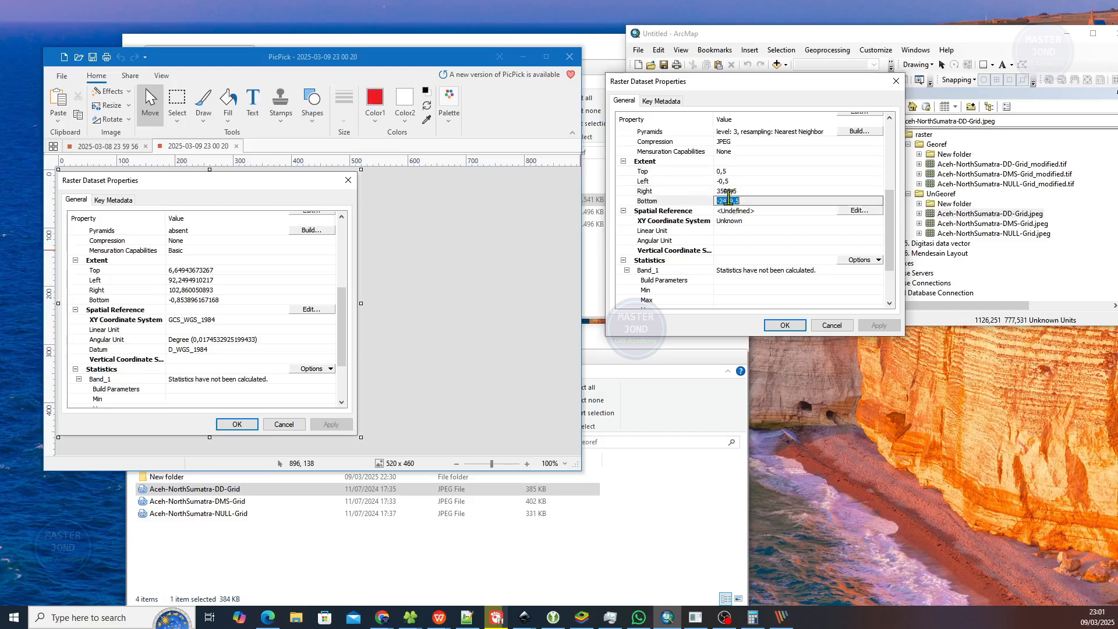
click(732, 190)
click(734, 181)
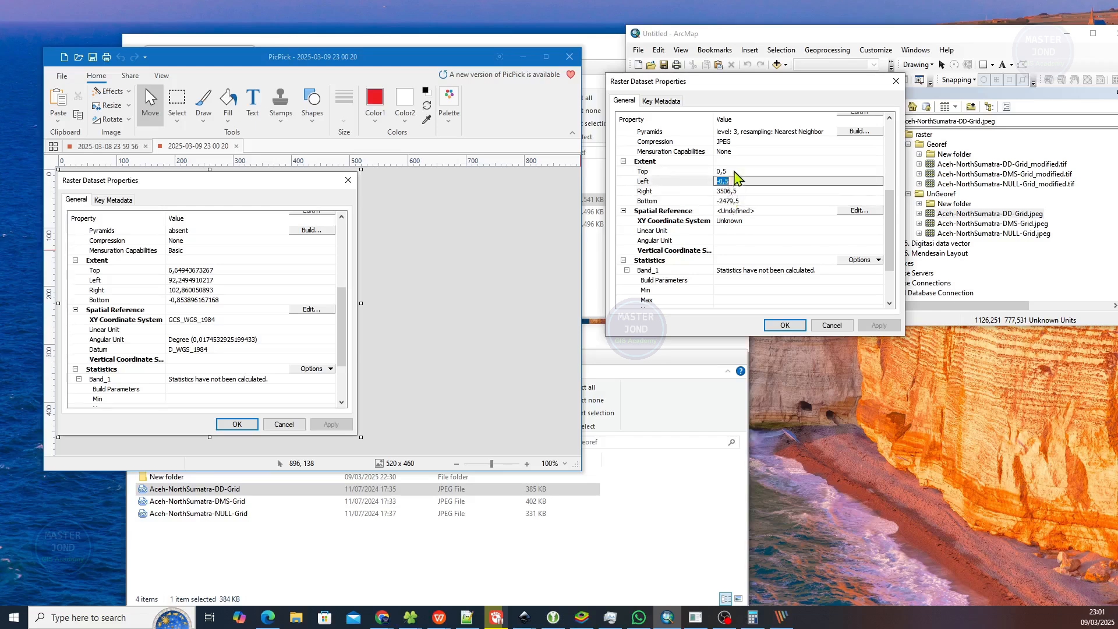
click(735, 171)
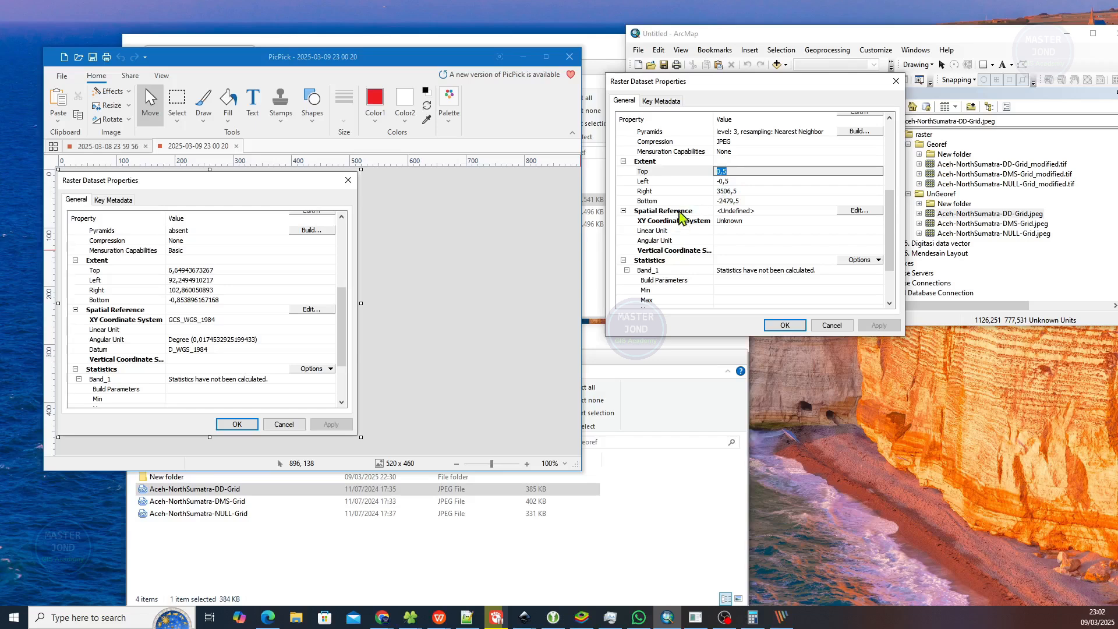
Step: Compare the spatial reference, XY coordinate system, linear unit and angular unit of the non-georeferenced raster with the georeferenced capture
click(679, 213)
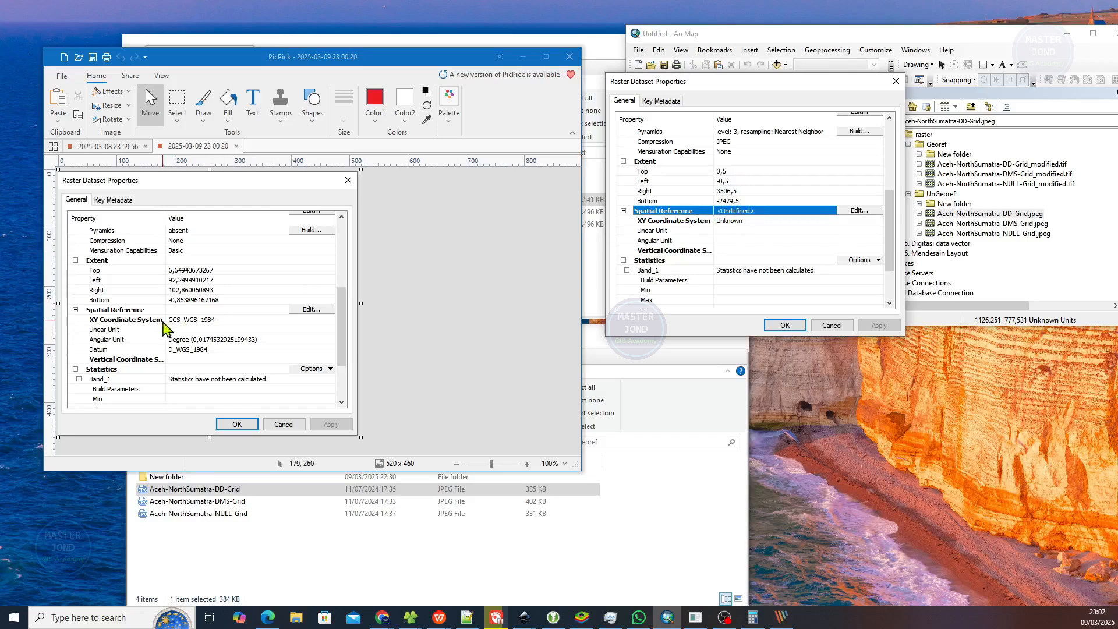
click(181, 324)
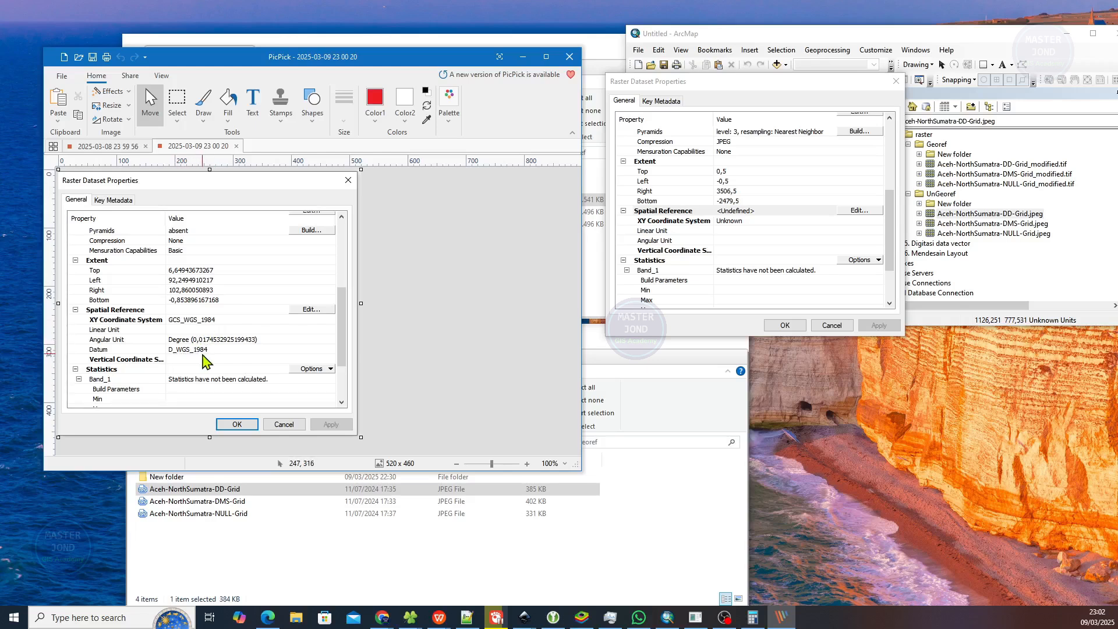
click(676, 225)
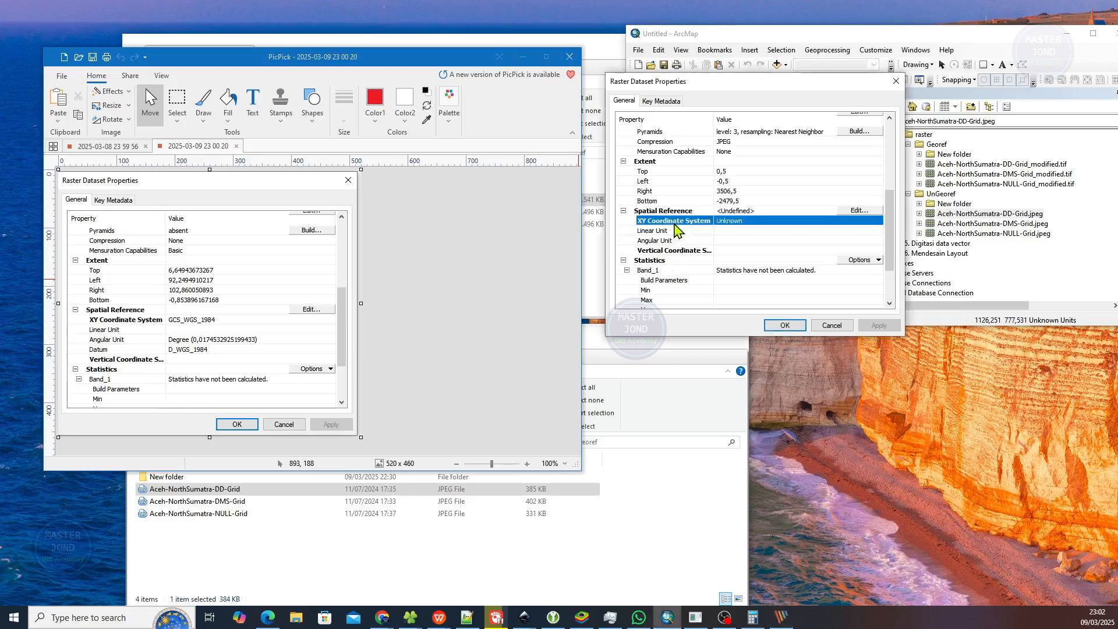
click(674, 231)
click(669, 241)
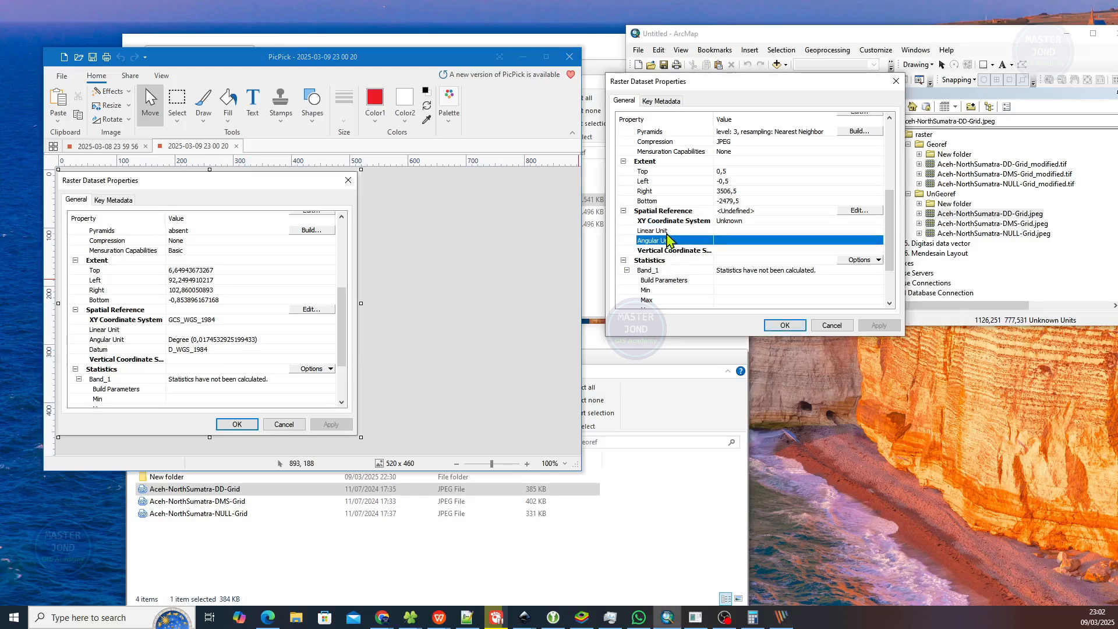
click(670, 231)
click(672, 224)
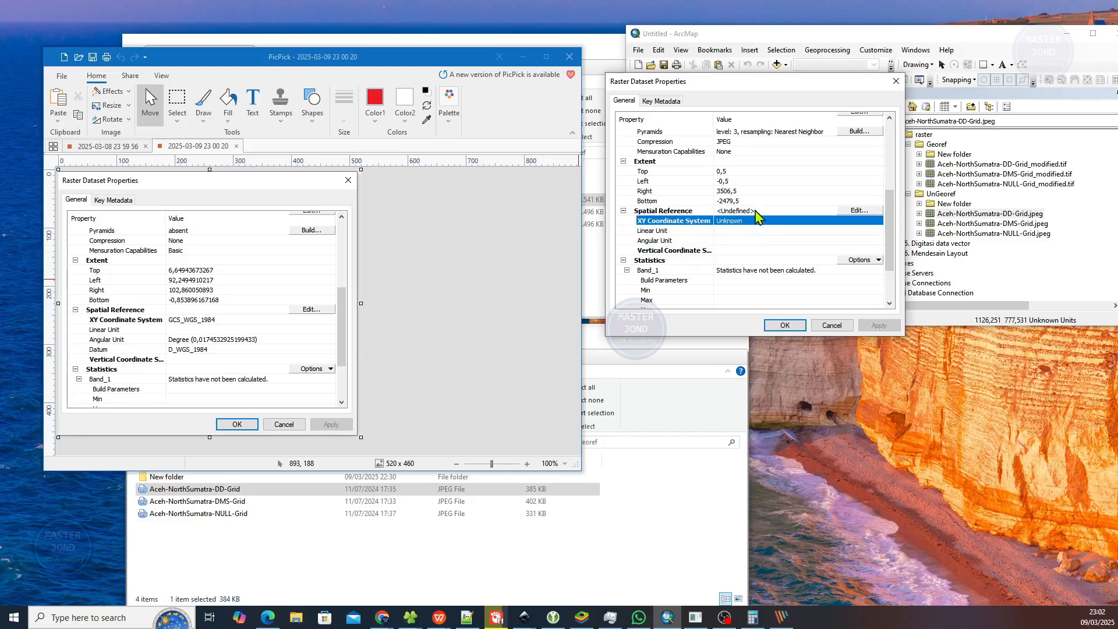
Step: Review the XY Coordinate System, Linear Unit, Angular Unit and Vertical Coordinate System entries of the non-georeferenced JPEG raster
click(732, 222)
click(725, 233)
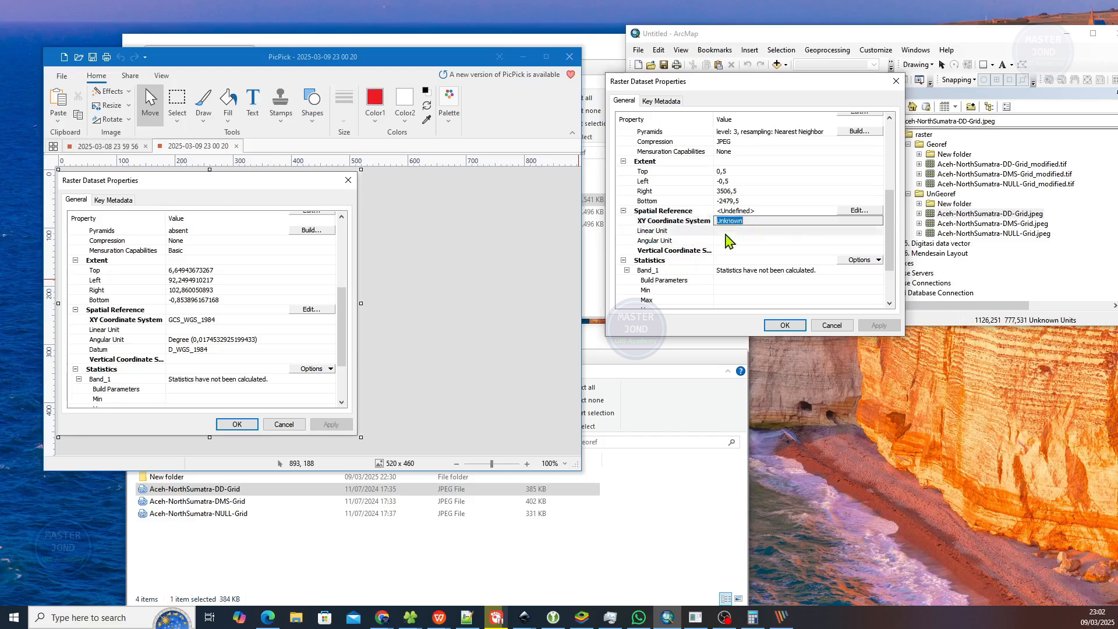
click(721, 241)
click(721, 250)
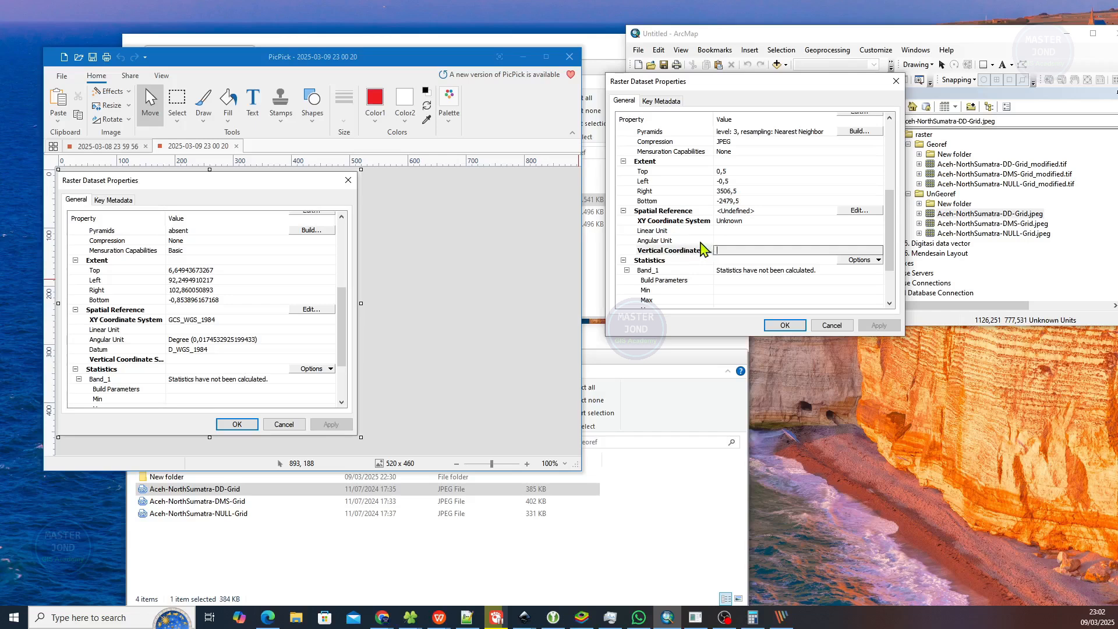
click(696, 240)
click(696, 229)
click(737, 231)
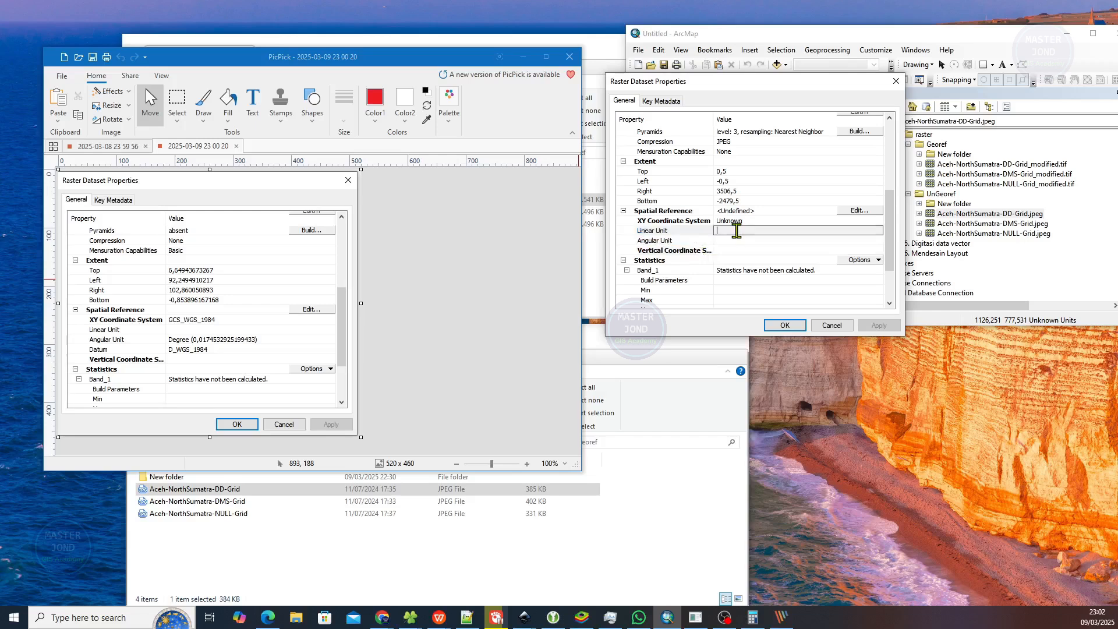
click(697, 222)
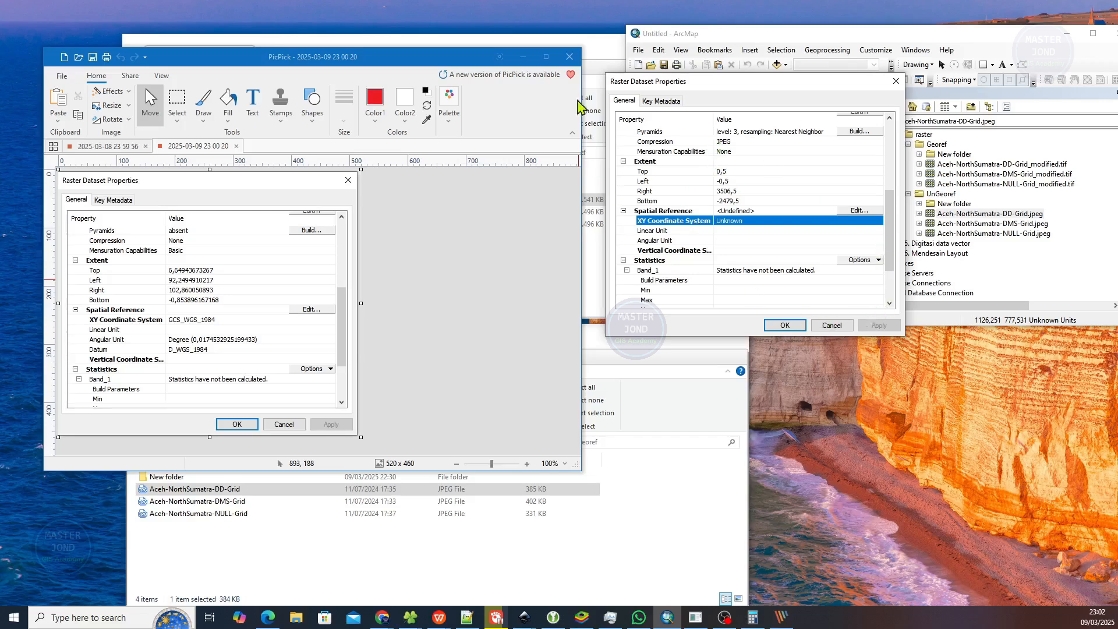
Step: Minimize PicPick, dismiss the JPEG raster's dataset properties without changes and maximize the ArcMap window
click(526, 58)
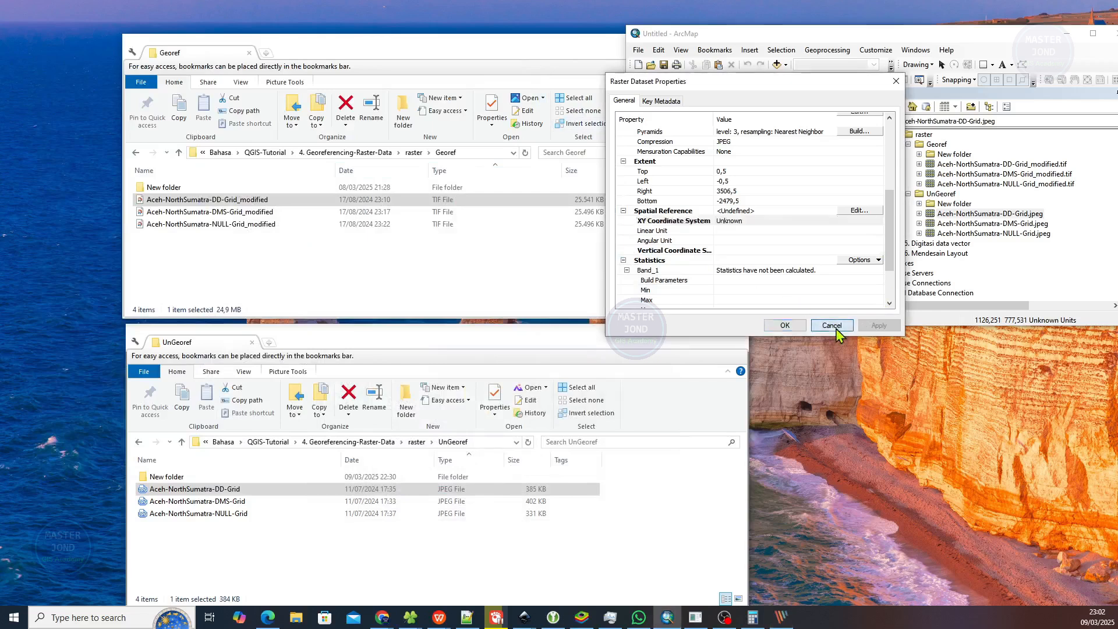
click(831, 325)
double_click(968, 34)
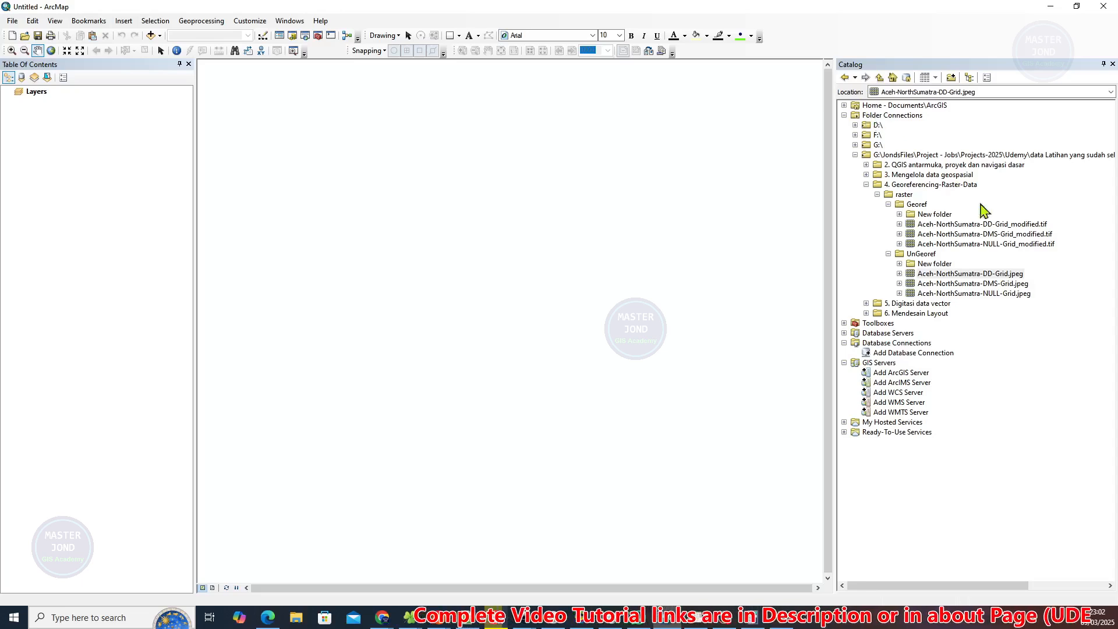
Step: Add Aceh-NorthSumatra-DD-Grid_modified.tif from the Georef folder to the map and build its pyramids with the default options
click(1002, 225)
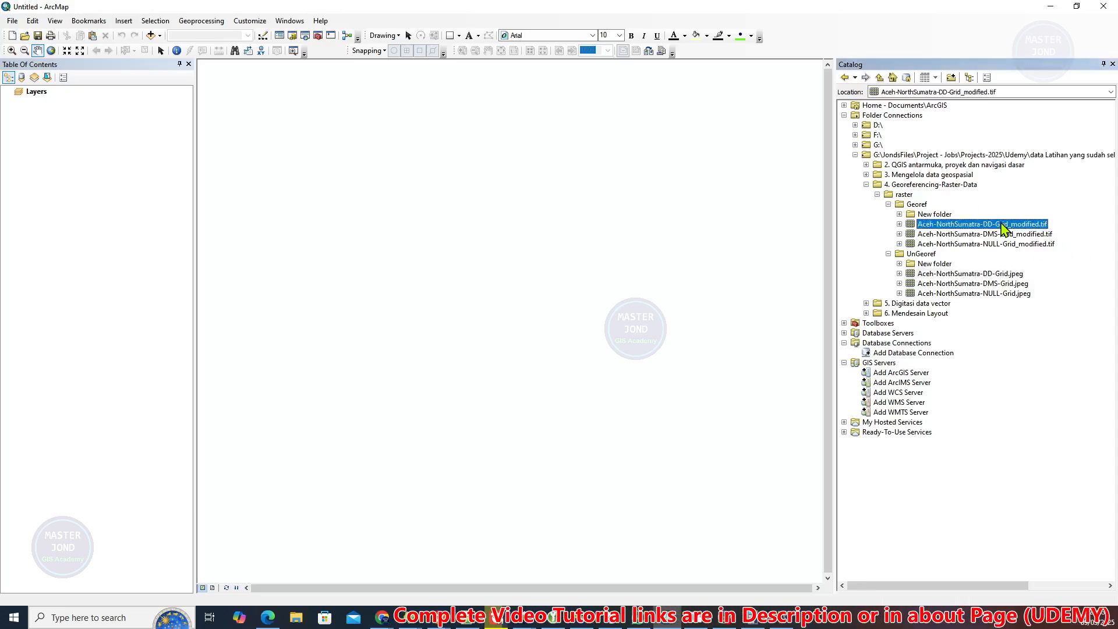
drag(1012, 227, 441, 241)
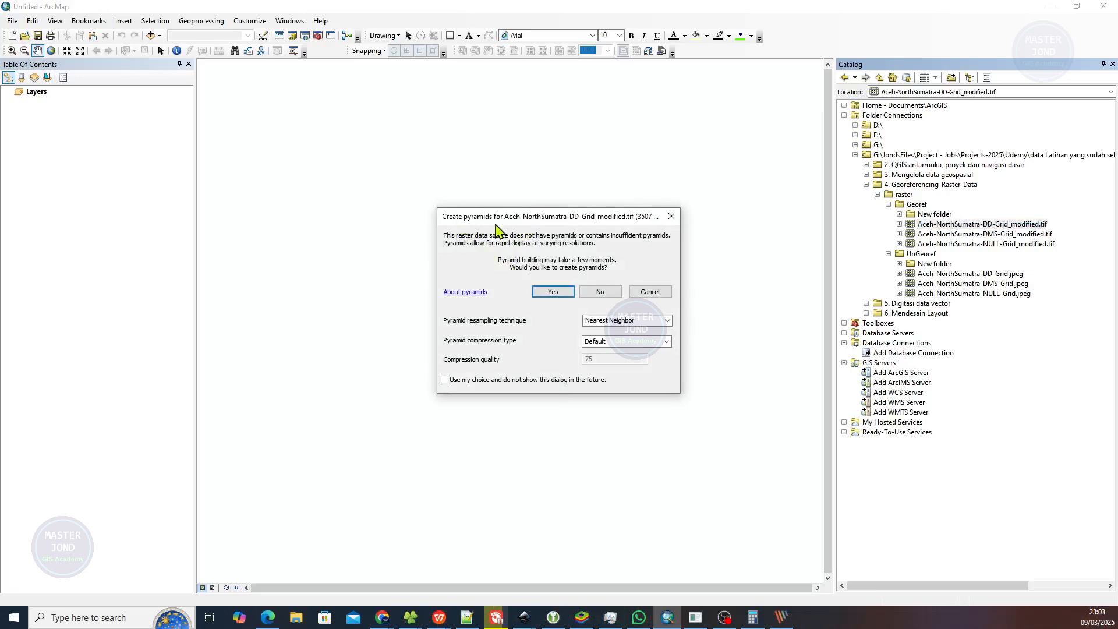
click(553, 294)
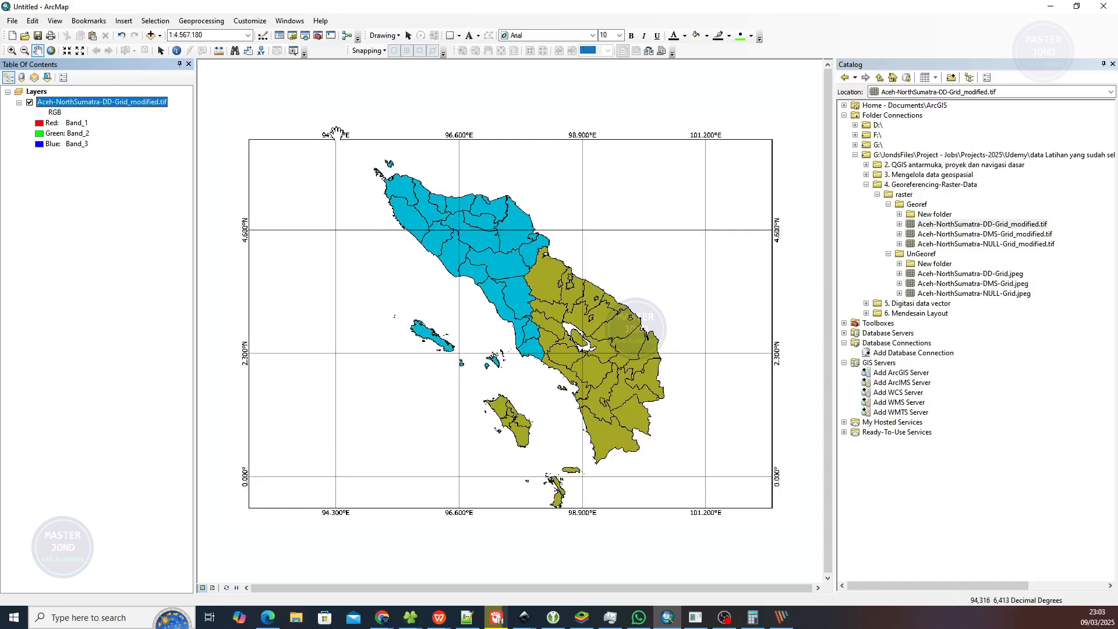
Step: Examine the georeferenced raster's northwest corner around the 94.300°E and 4.600°N grid labels and across the Aceh coastline
scroll(336, 137, up, 1)
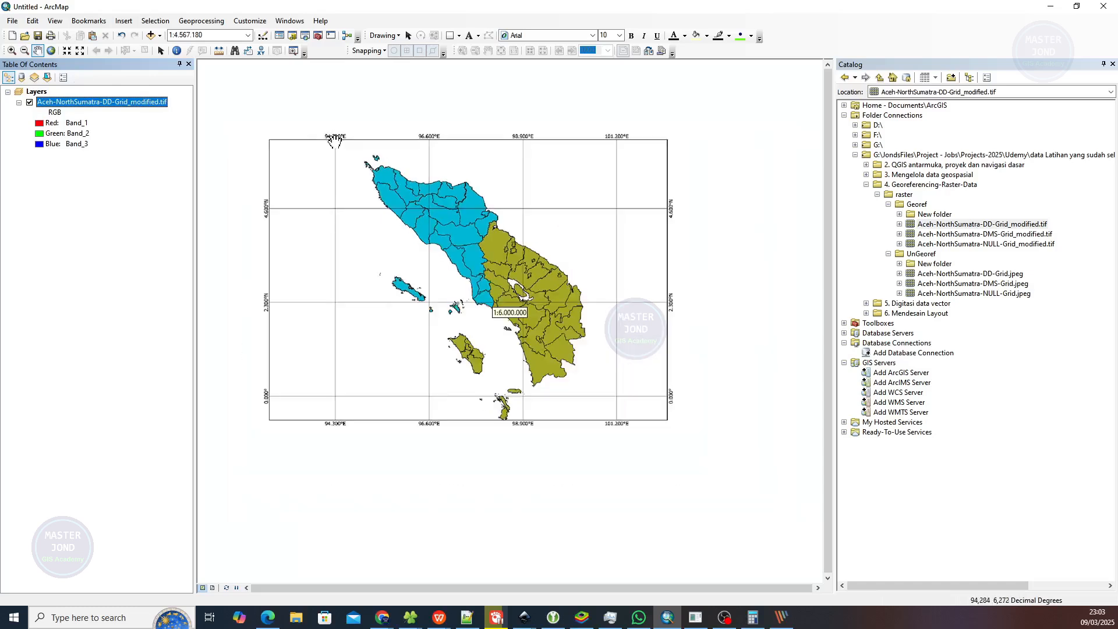
scroll(335, 146, down, 5)
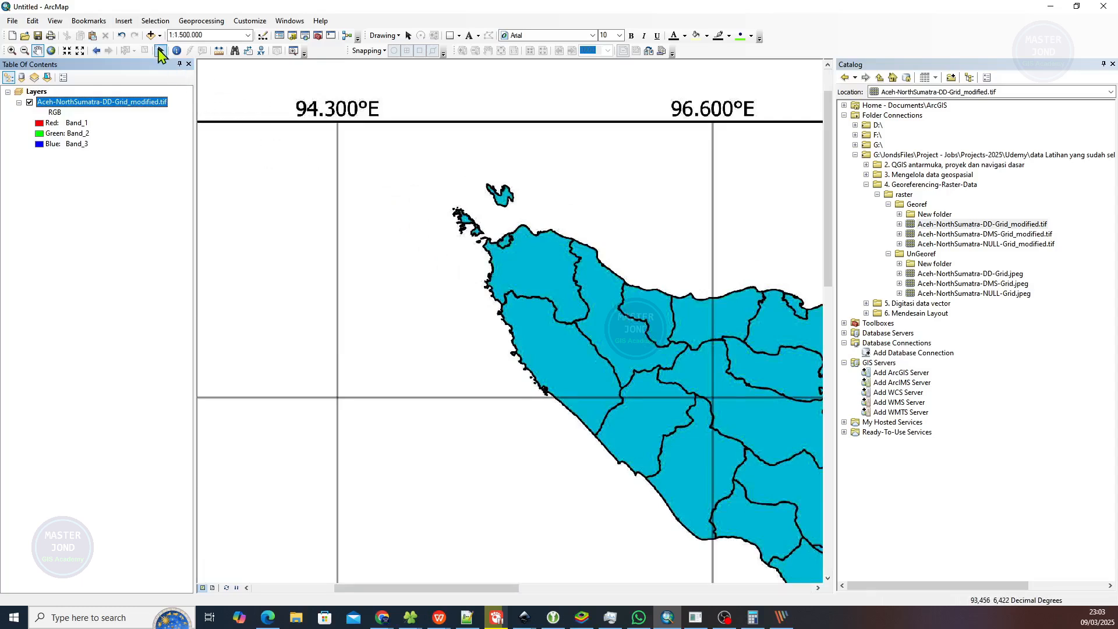
drag(269, 190, 428, 199)
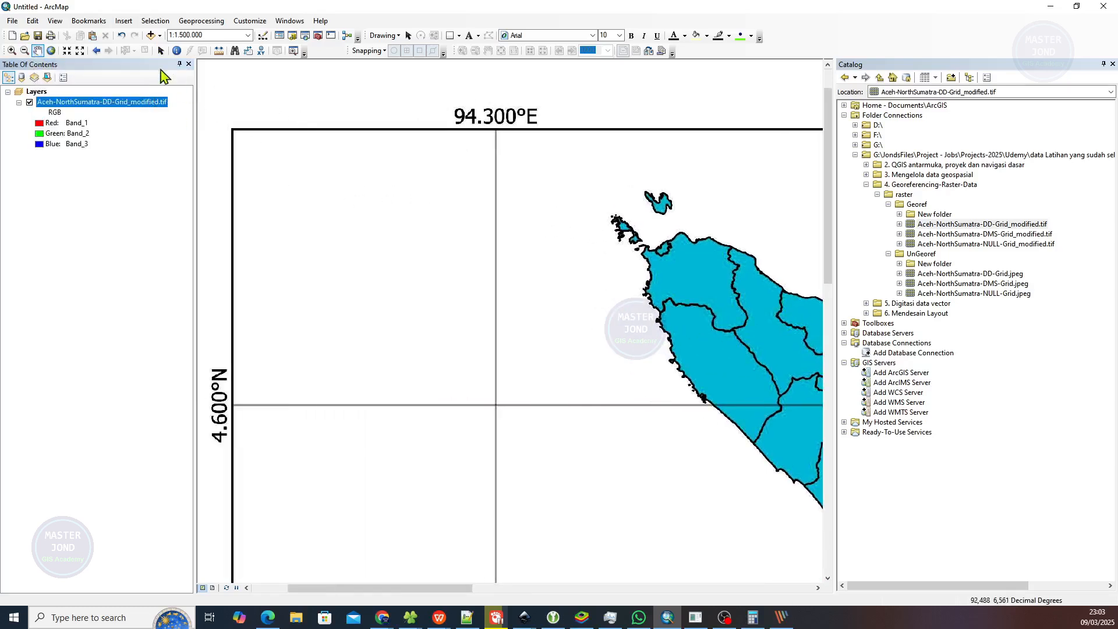
drag(313, 231, 403, 180)
drag(744, 266, 471, 349)
drag(538, 384, 680, 334)
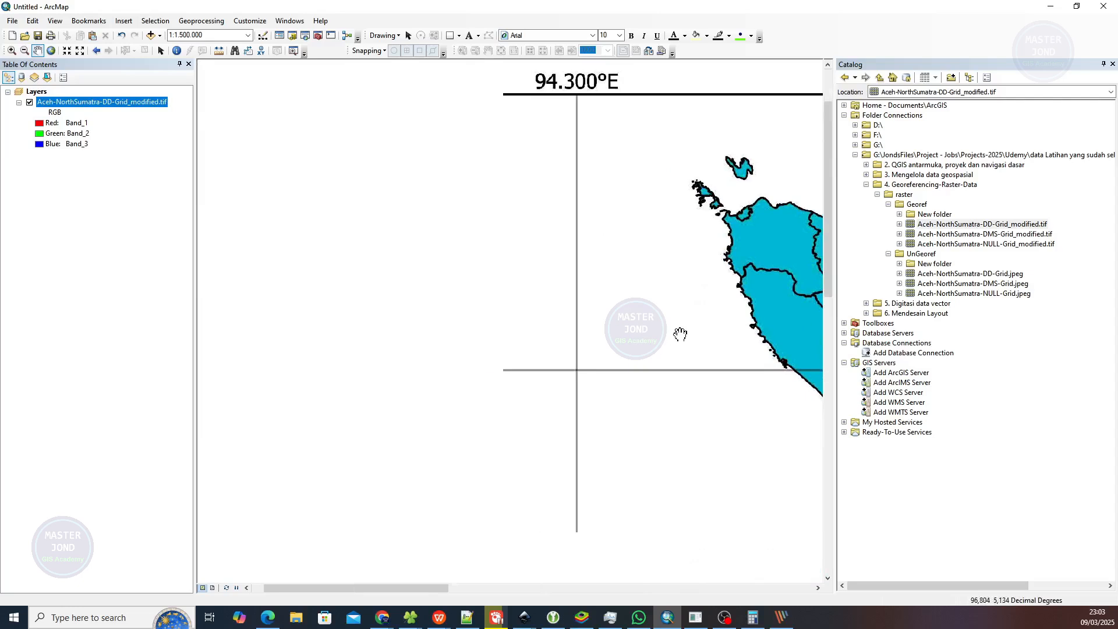
drag(564, 452, 342, 145)
drag(431, 182, 289, 409)
drag(473, 347, 252, 390)
drag(532, 391, 356, 152)
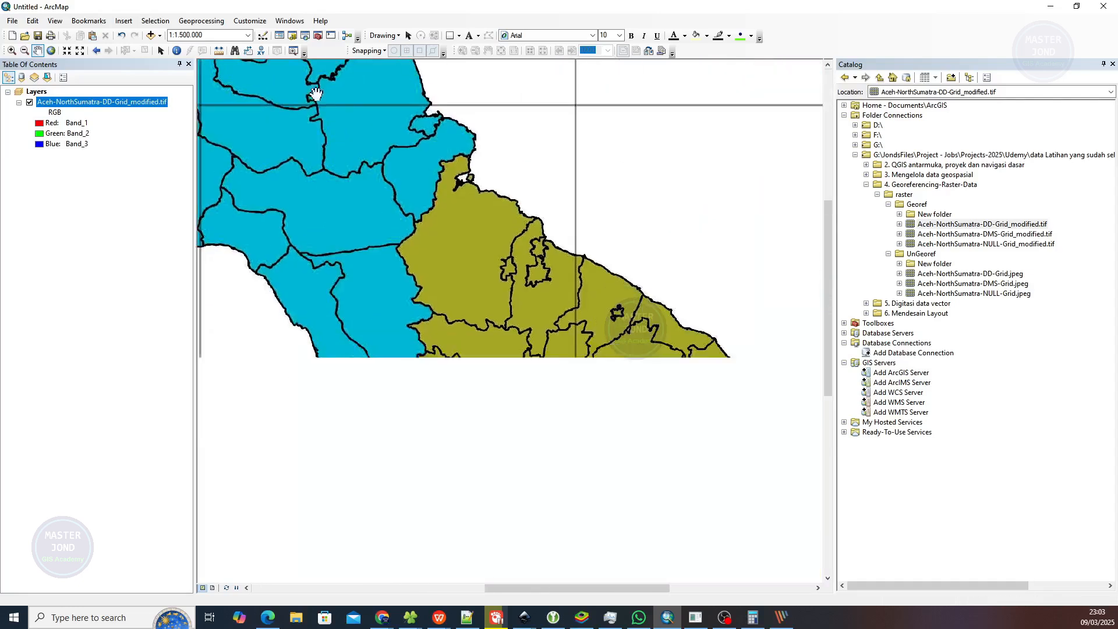
drag(627, 427, 692, 482)
drag(366, 161, 577, 502)
drag(347, 282, 604, 301)
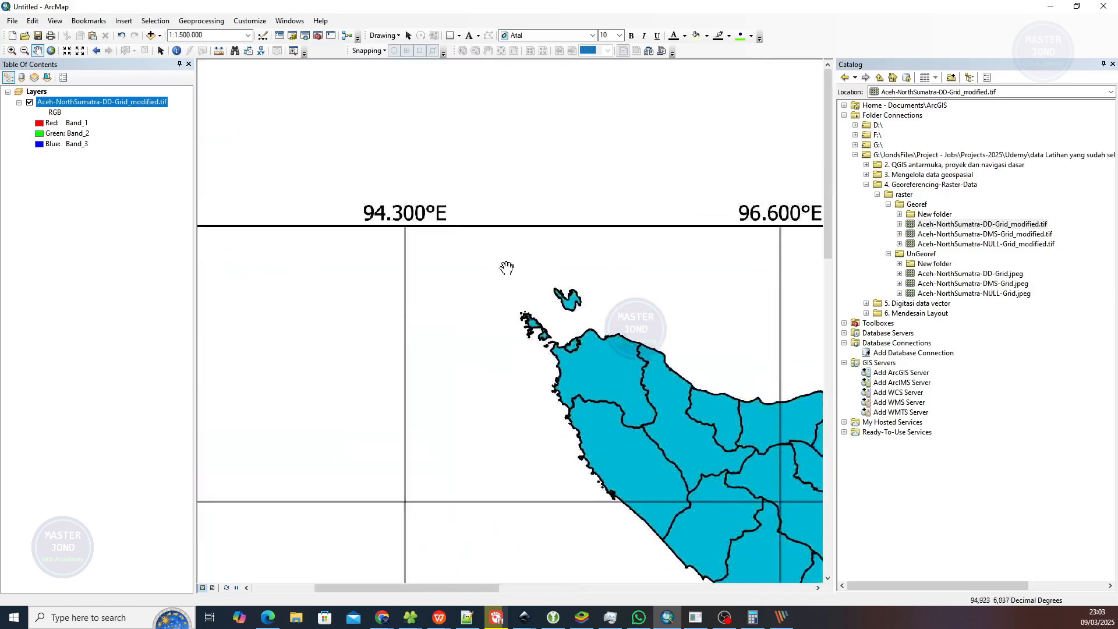
drag(330, 202, 474, 218)
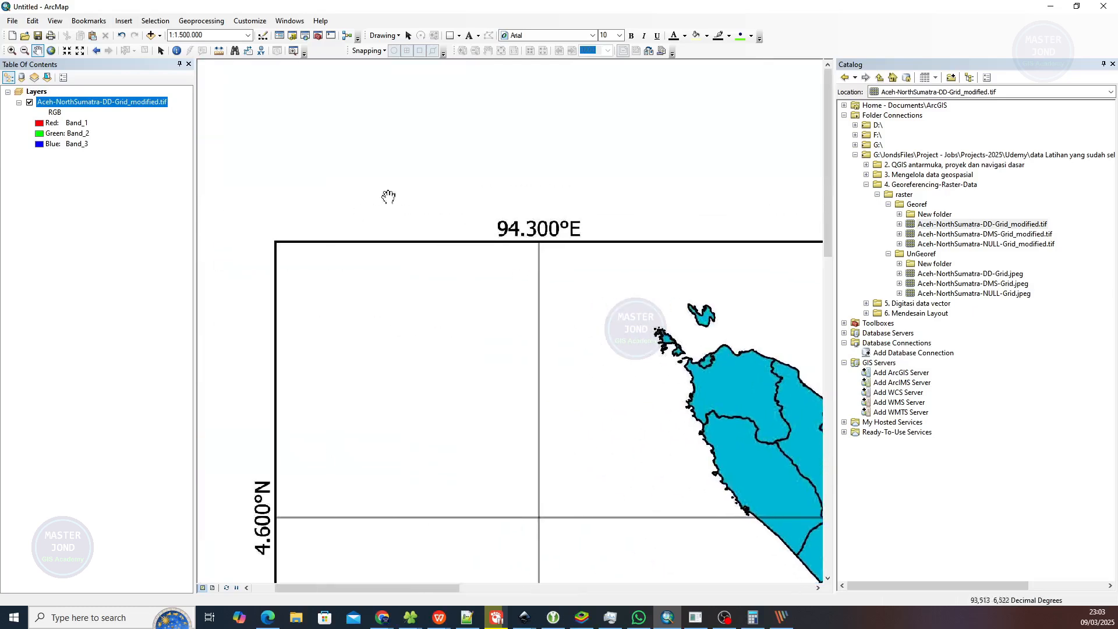
Step: Activate the Select Elements tool and survey the Aceh and North Sumatra districts and offshore islands on the georeferenced raster
click(161, 51)
drag(570, 393, 292, 292)
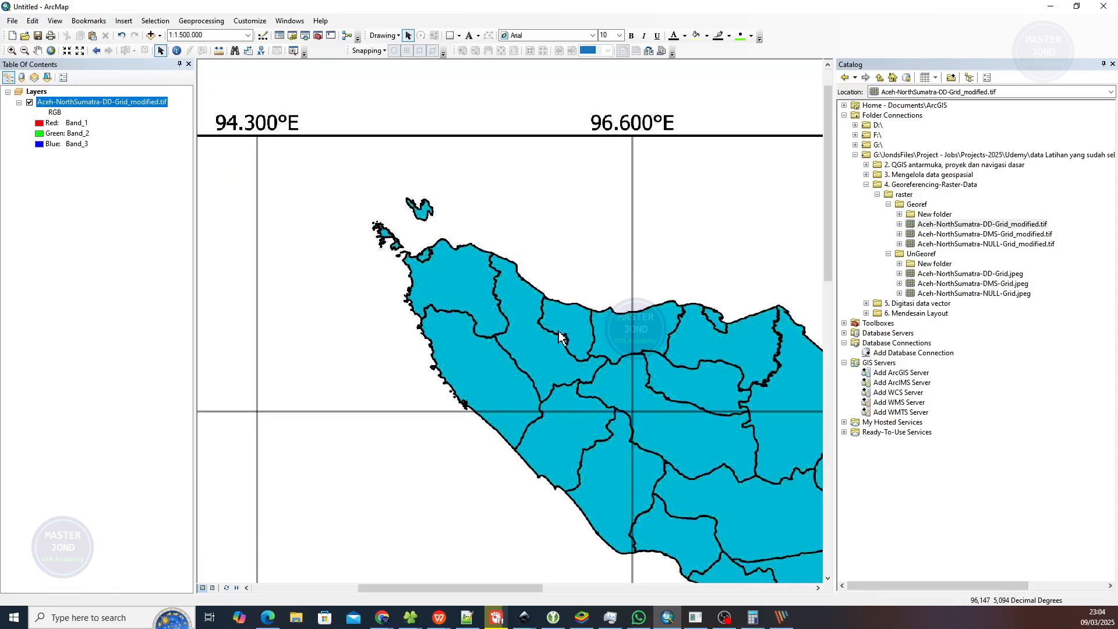
drag(553, 336, 254, 242)
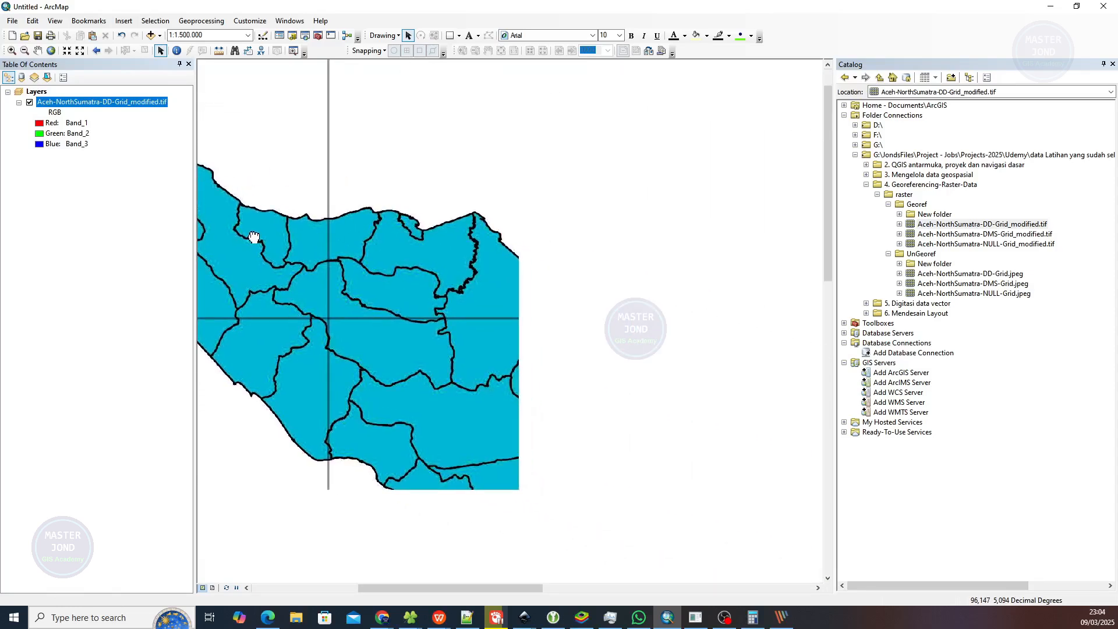
drag(376, 421, 537, 200)
drag(604, 365, 173, 131)
drag(257, 154, 582, 238)
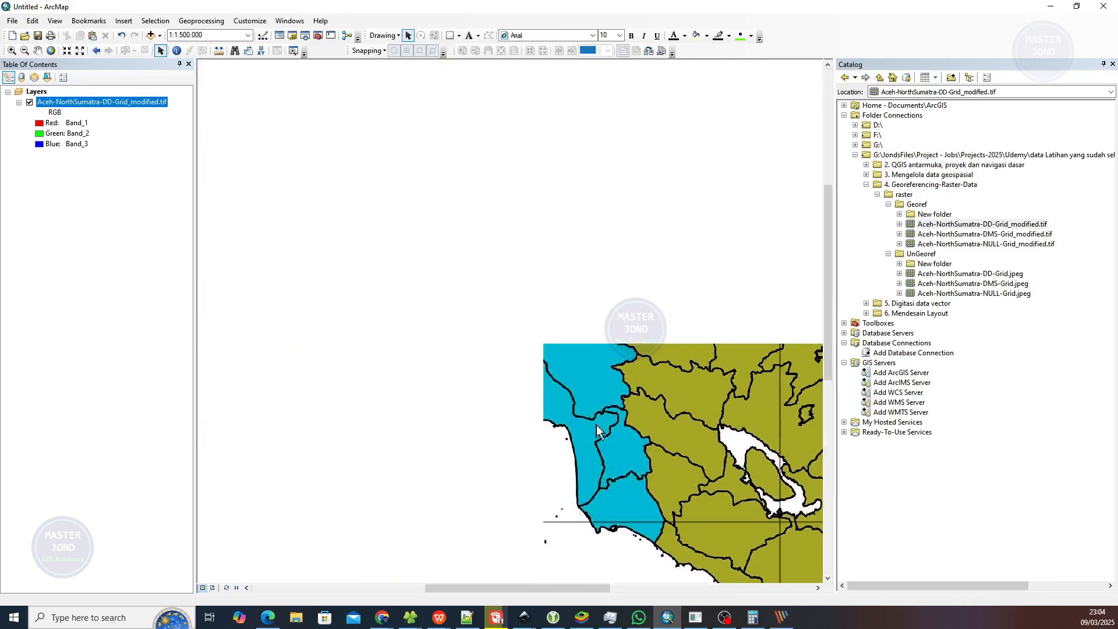
drag(303, 312, 787, 156)
drag(403, 195, 522, 457)
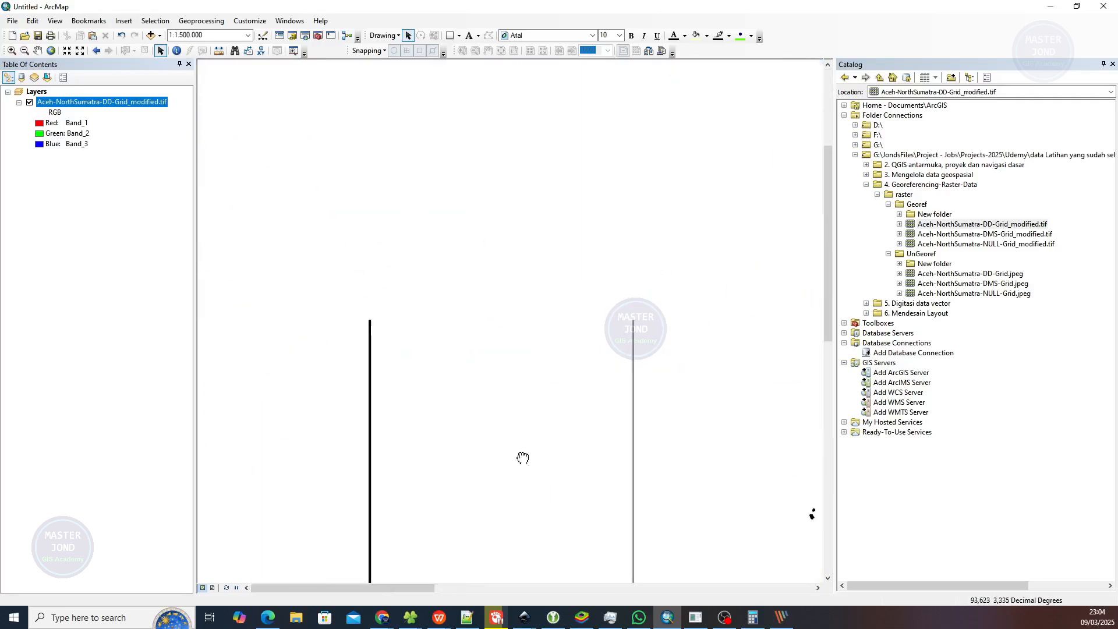
drag(450, 172, 252, 457)
drag(473, 329, 83, 156)
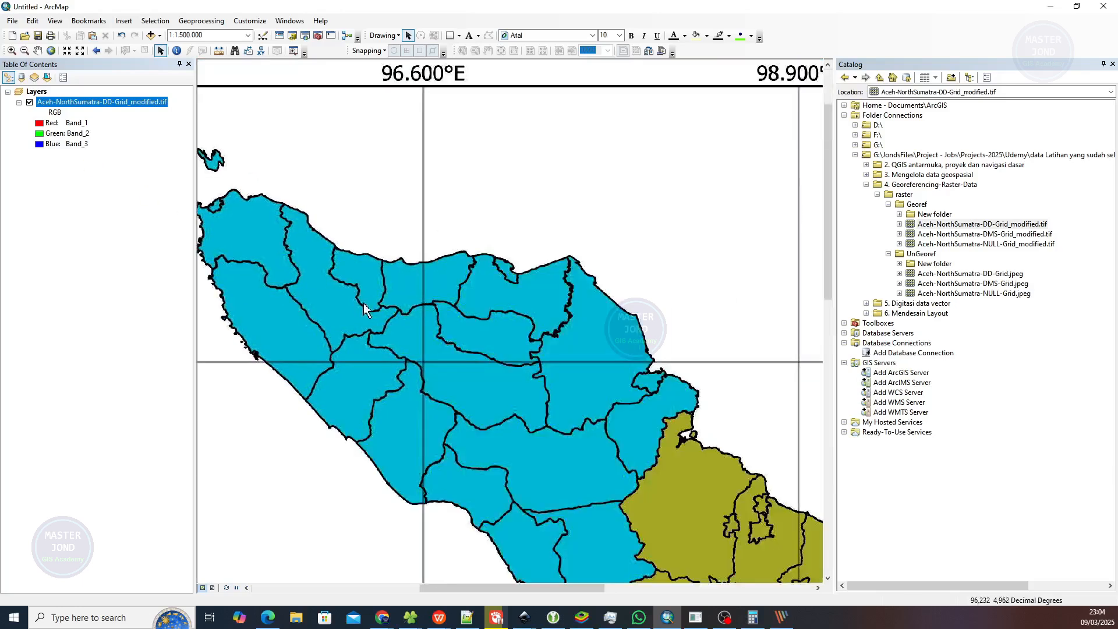
drag(351, 333, 215, 117)
drag(386, 265, 587, 138)
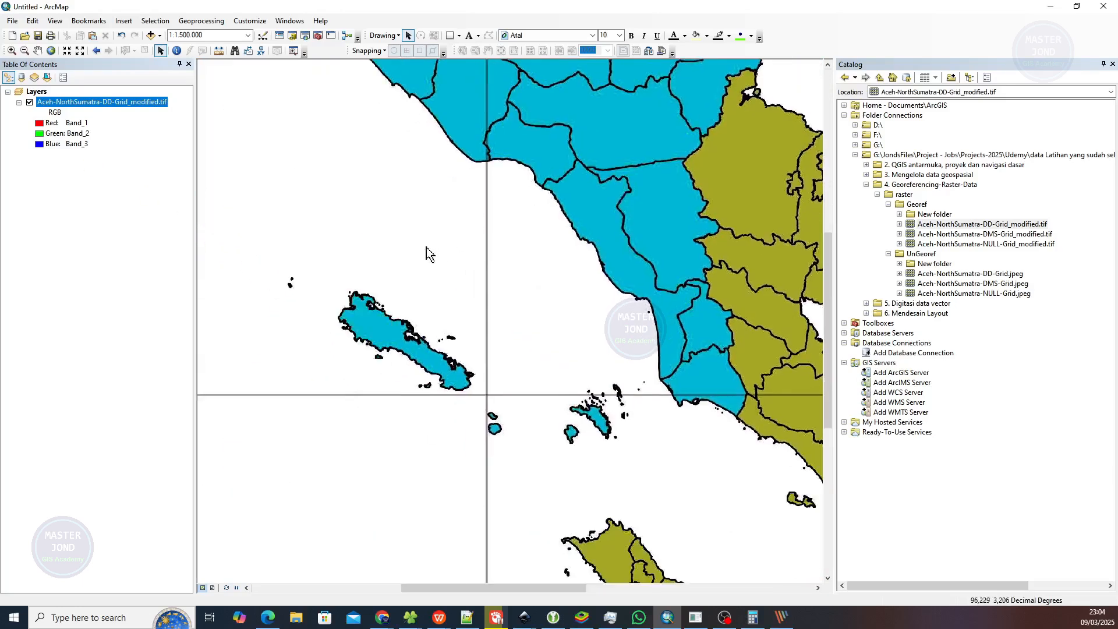
Step: Check the map coordinates where the 94.300°E grid line meets the upper map frame against the printed label
scroll(366, 249, up, 5)
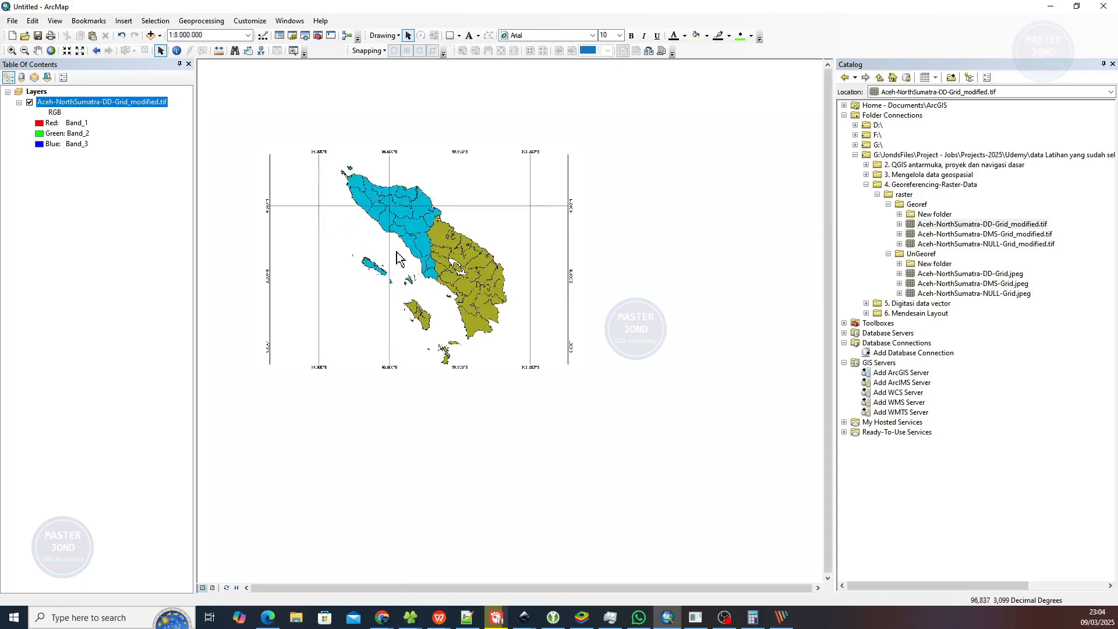
scroll(396, 268, up, 2)
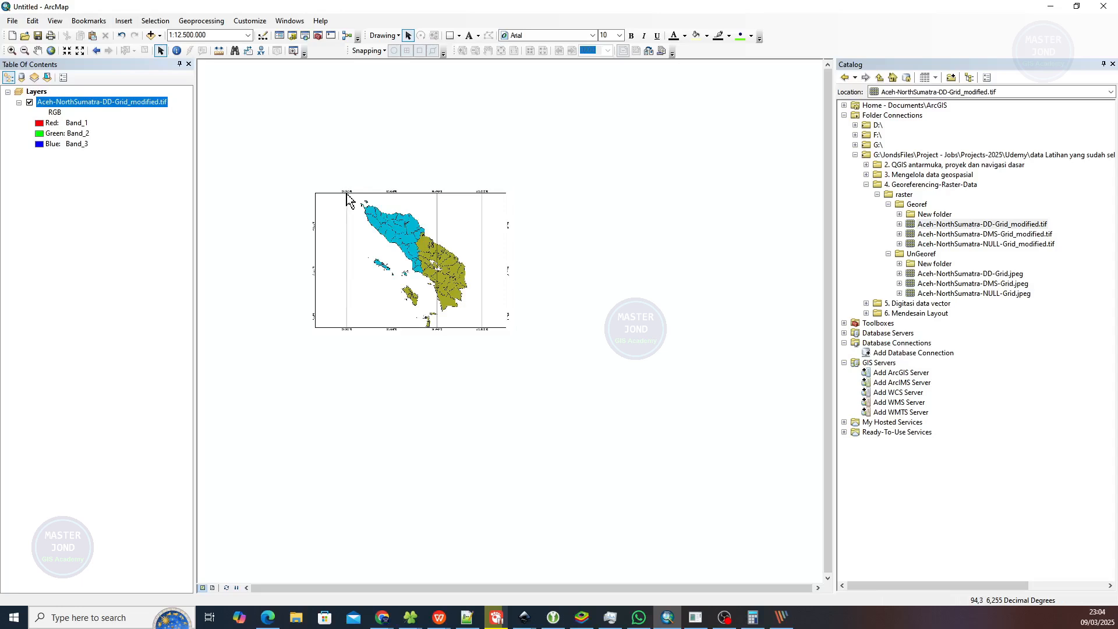
scroll(347, 199, down, 1)
scroll(347, 198, down, 2)
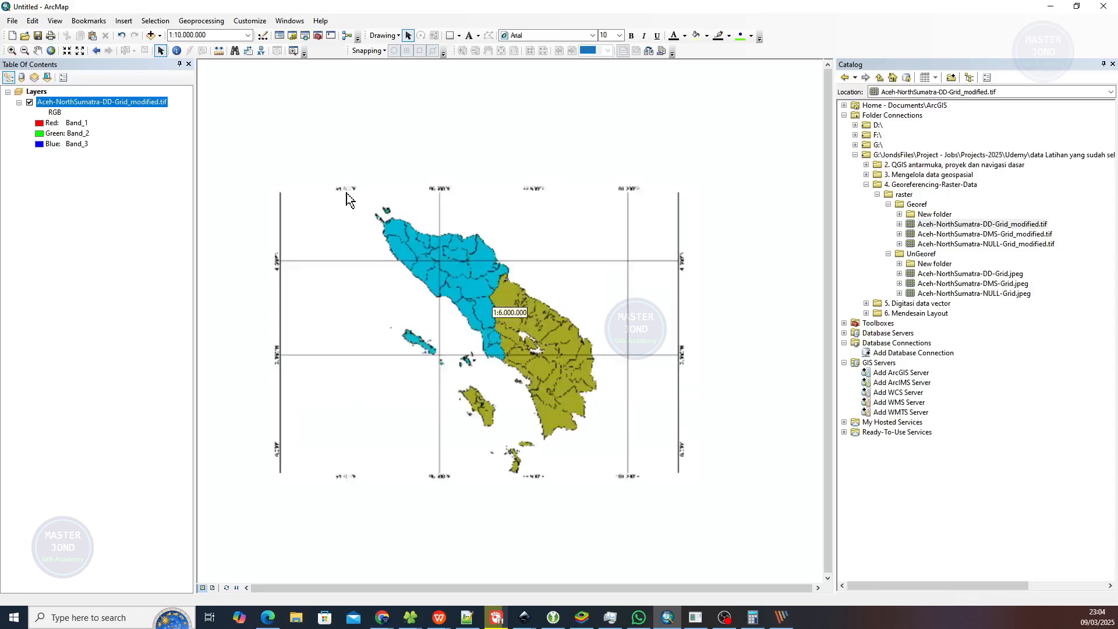
scroll(348, 194, down, 2)
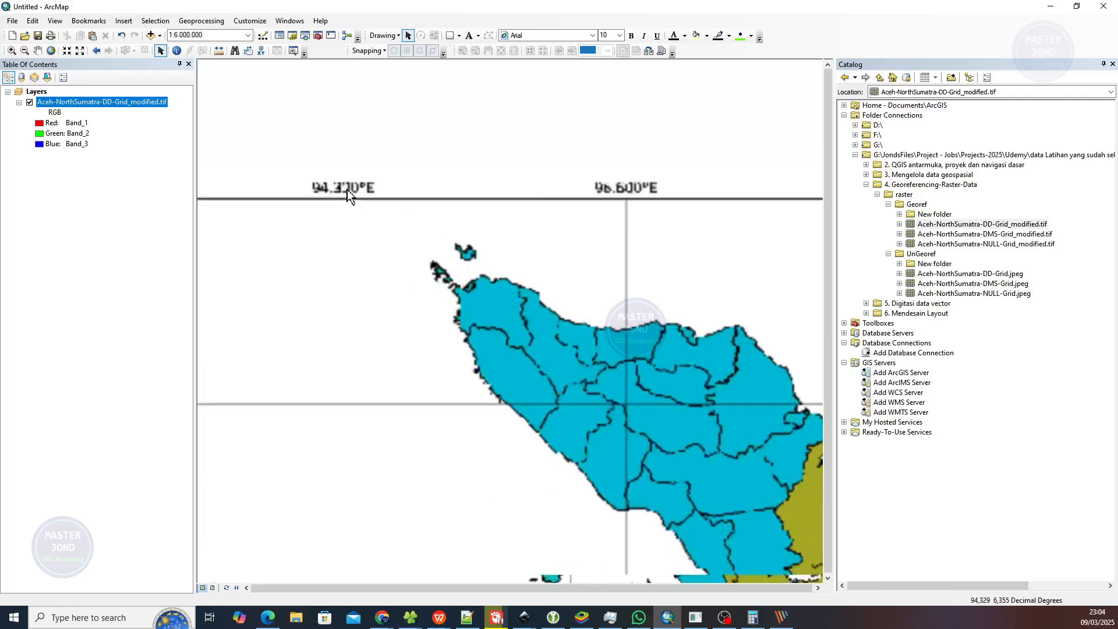
scroll(341, 194, down, 3)
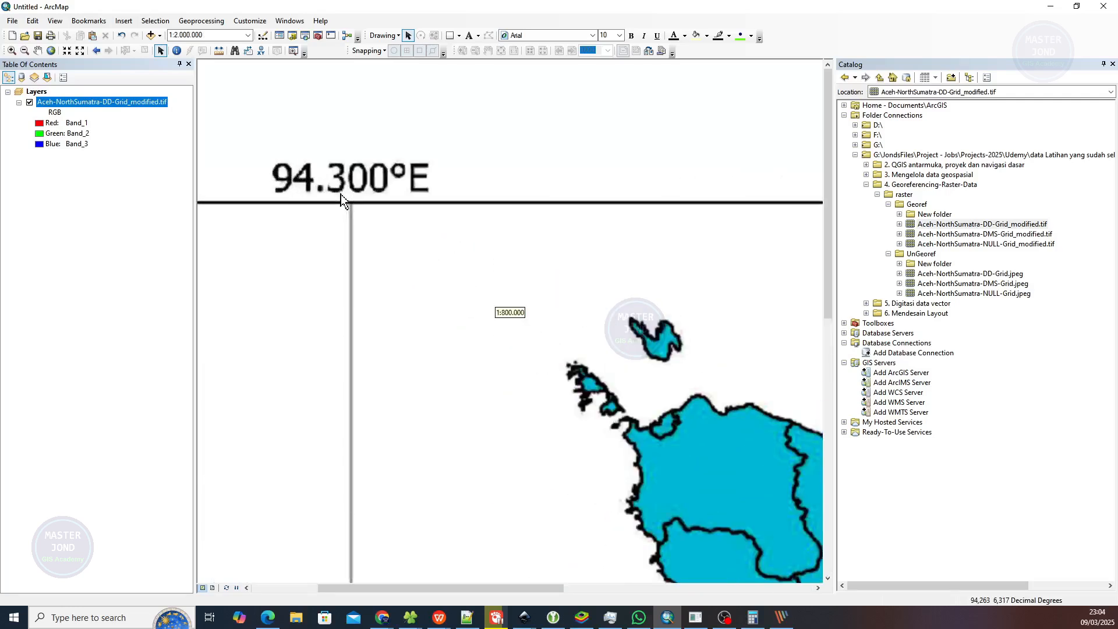
Step: Check the map coordinates at the intersection of the 101.200°E and 0.000° grid lines, and inspect the western islands
scroll(341, 195, up, 2)
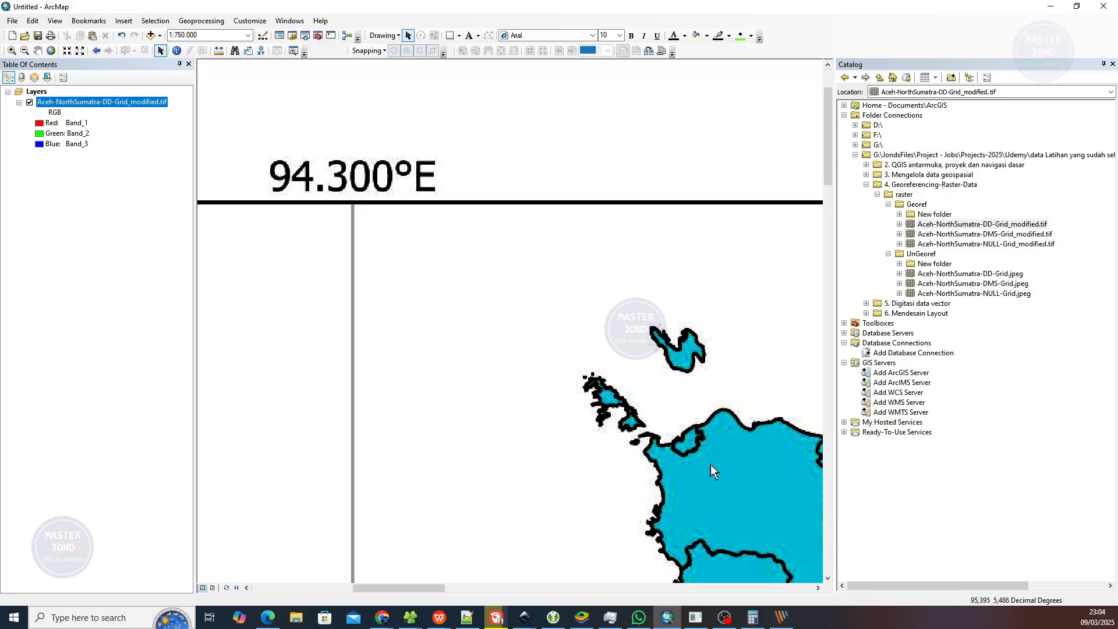
scroll(738, 470, up, 2)
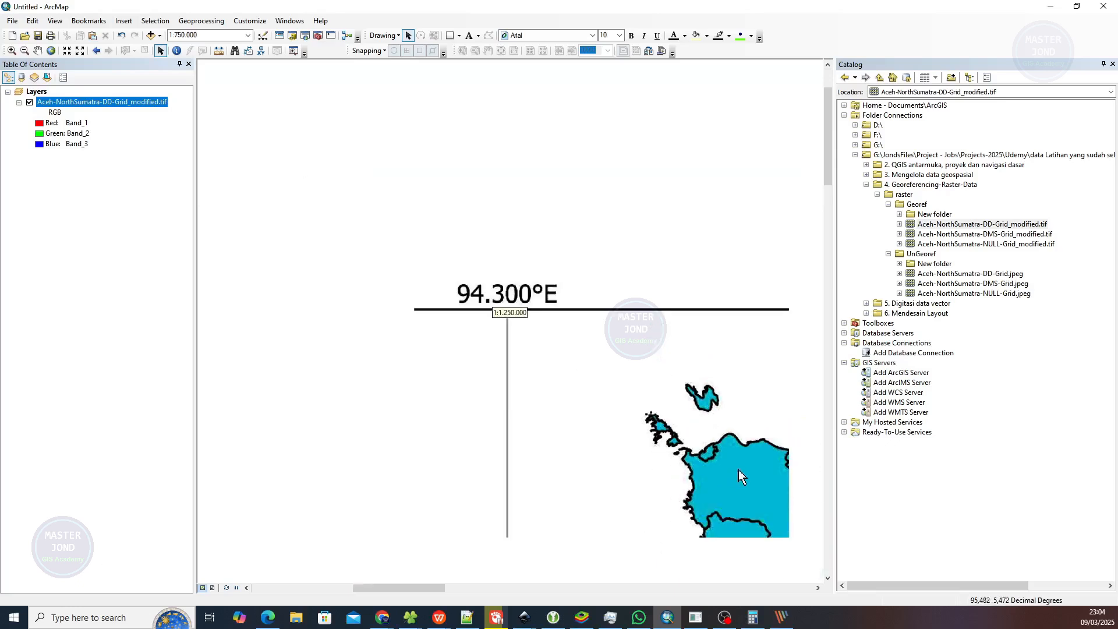
scroll(739, 469, up, 1)
scroll(750, 474, up, 3)
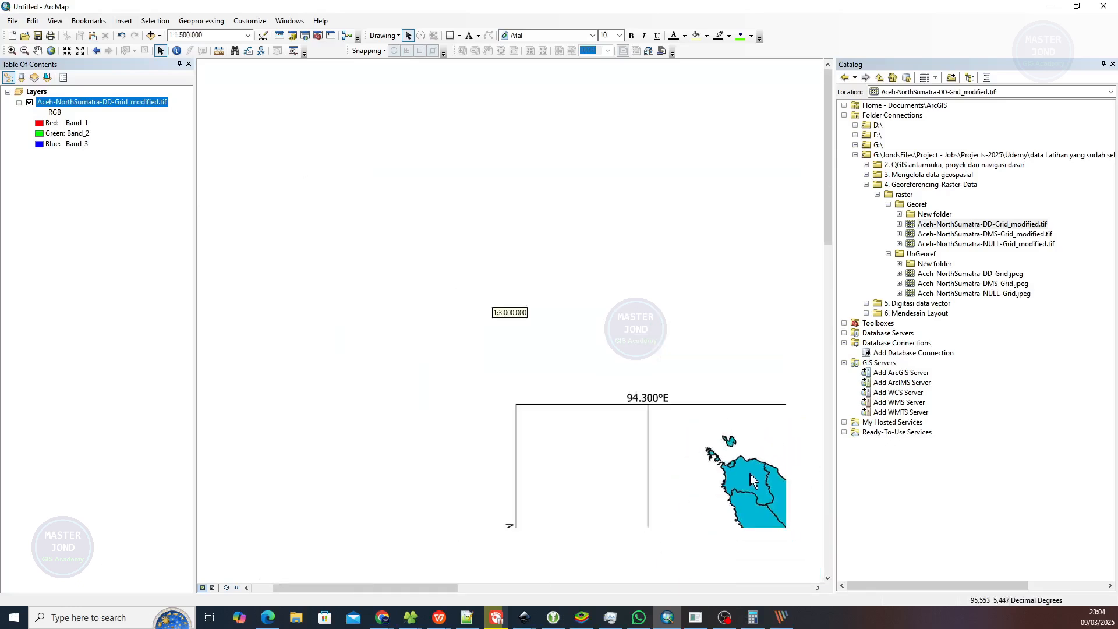
scroll(750, 474, up, 2)
drag(751, 479, 379, 289)
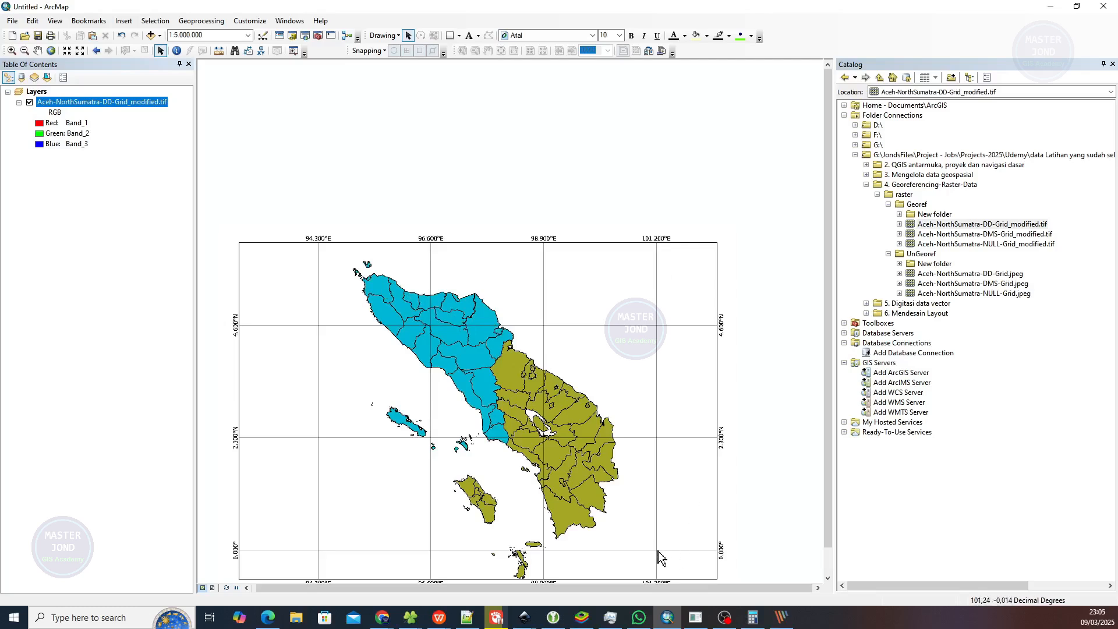
scroll(660, 557, down, 5)
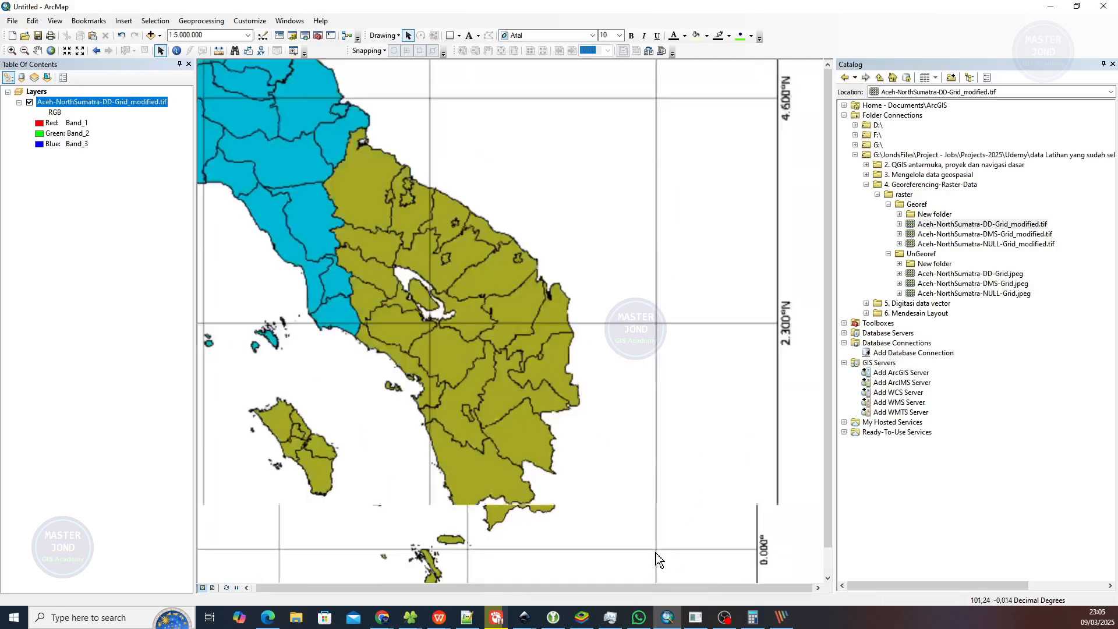
scroll(655, 546, up, 5)
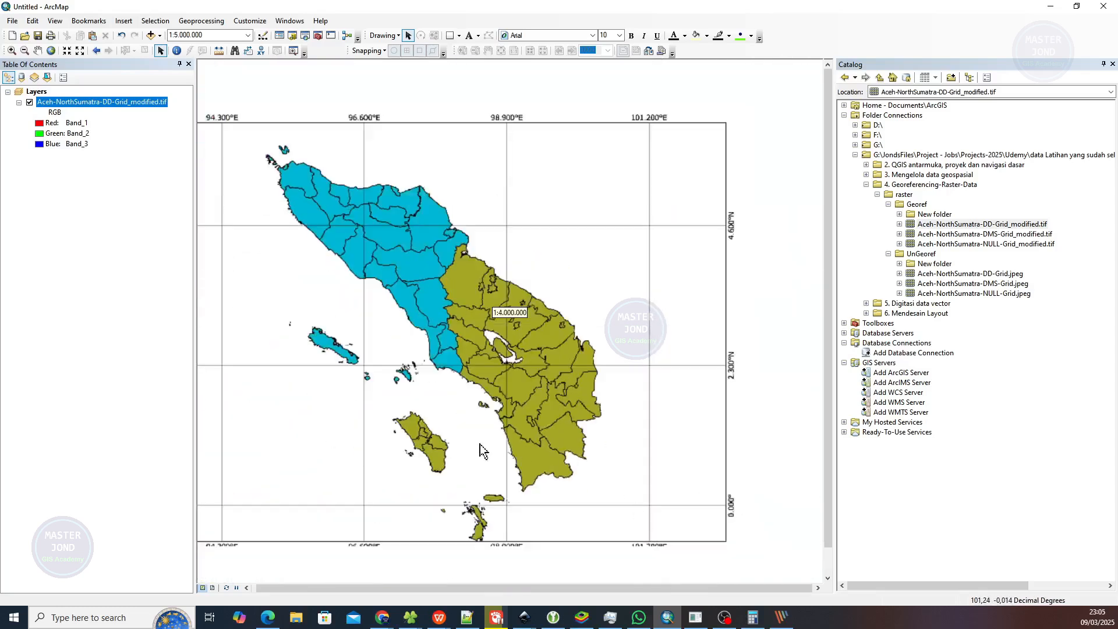
scroll(413, 429, down, 1)
scroll(413, 428, down, 2)
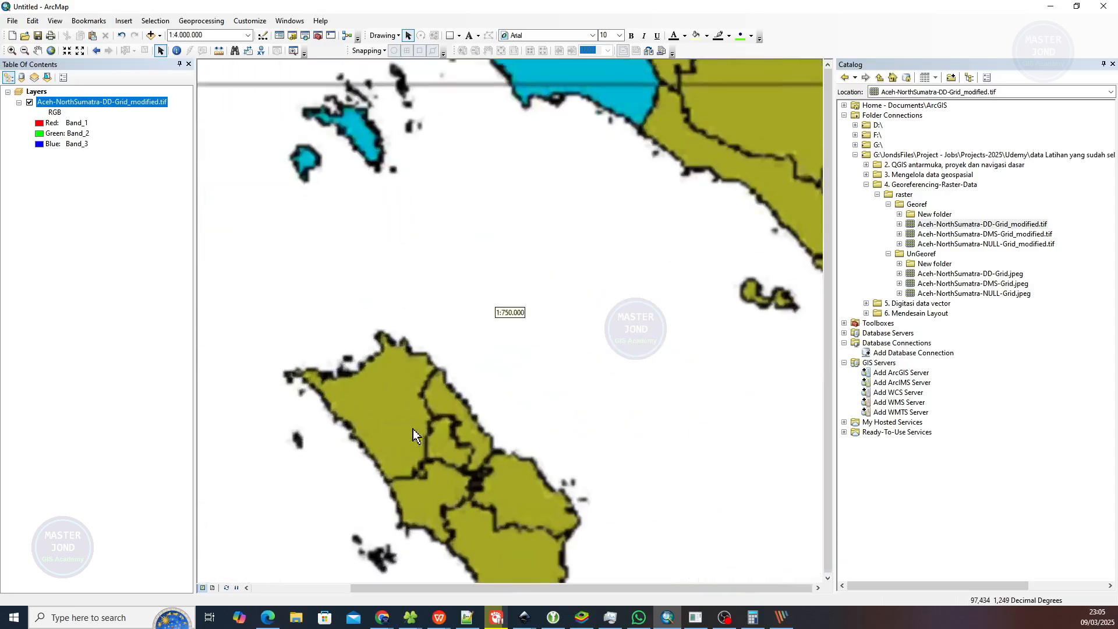
scroll(413, 428, up, 3)
scroll(418, 428, up, 2)
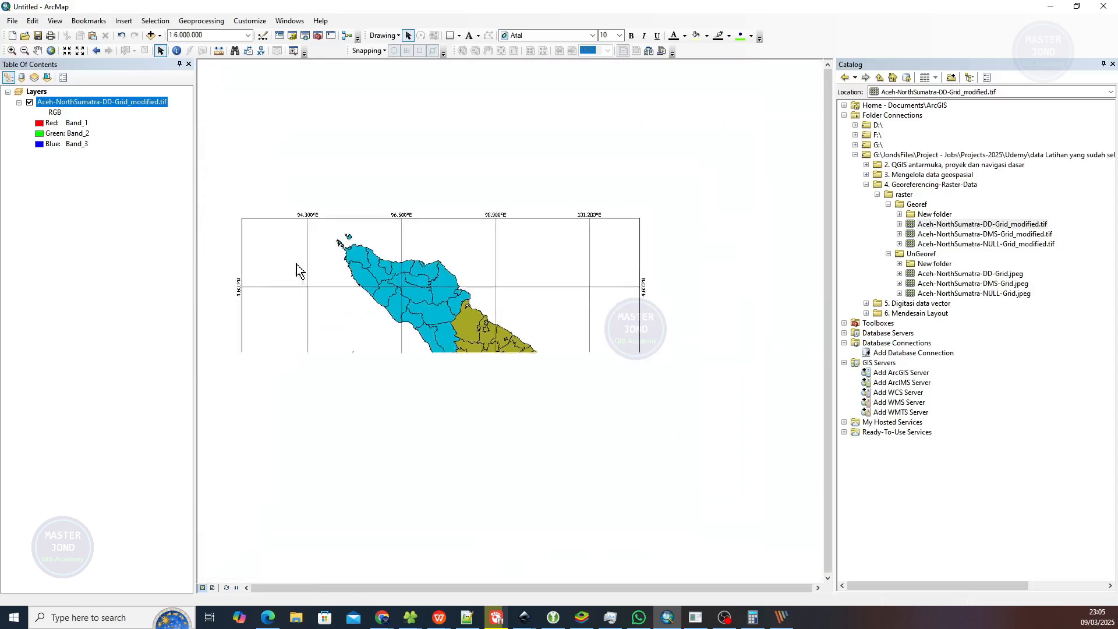
Step: Compare the map coordinates where the 94.300°E grid line meets the upper map frame with the printed longitude label
drag(280, 267, 302, 233)
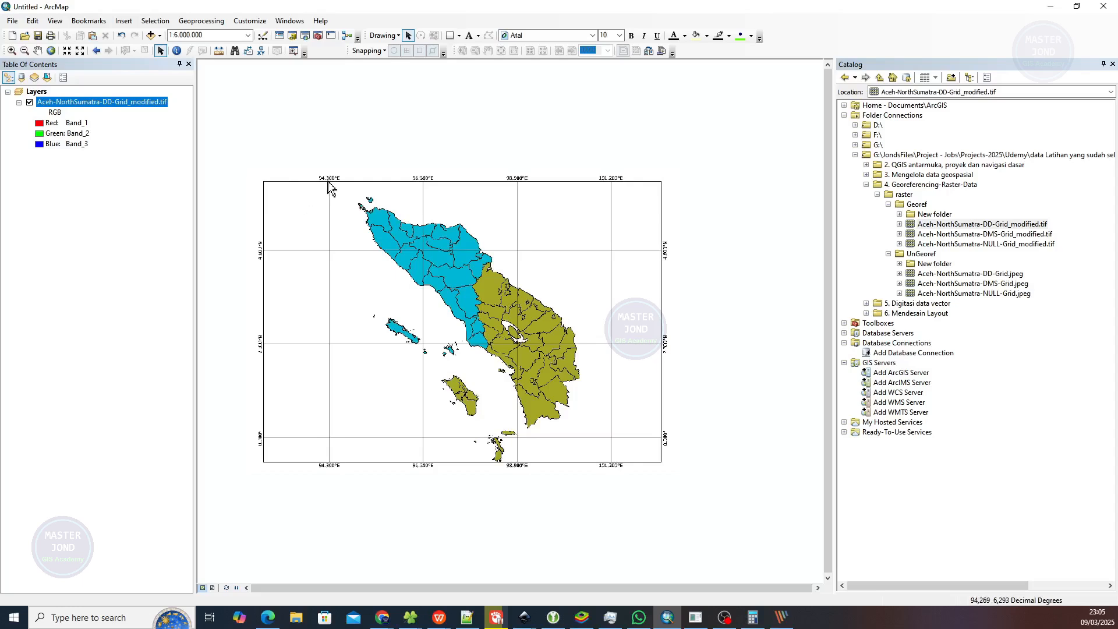
scroll(328, 184, up, 2)
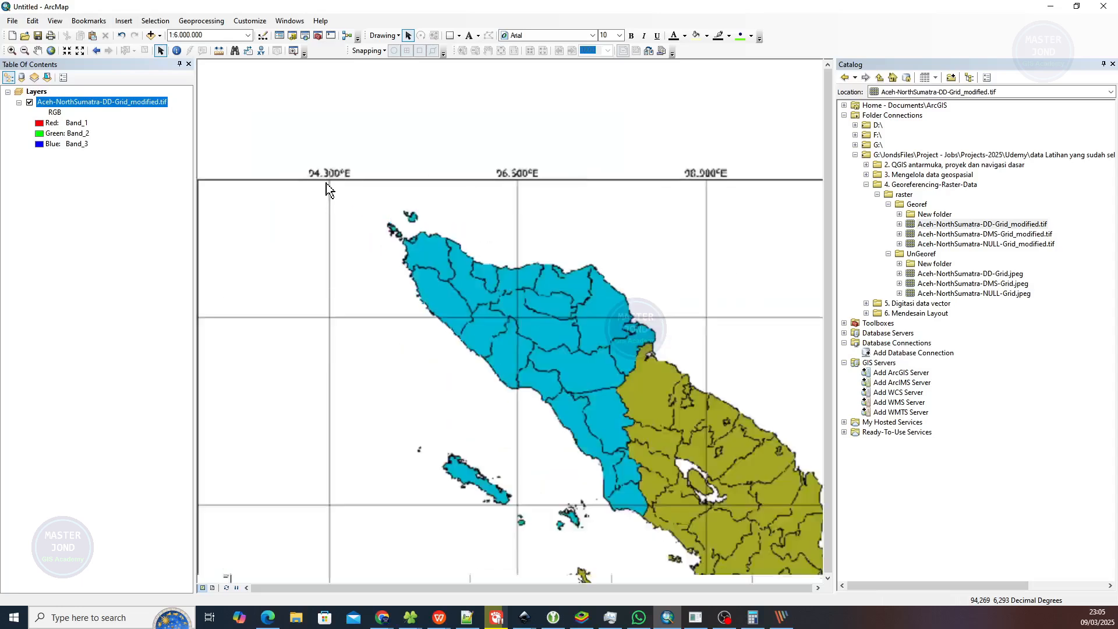
scroll(326, 180, up, 2)
scroll(327, 177, up, 2)
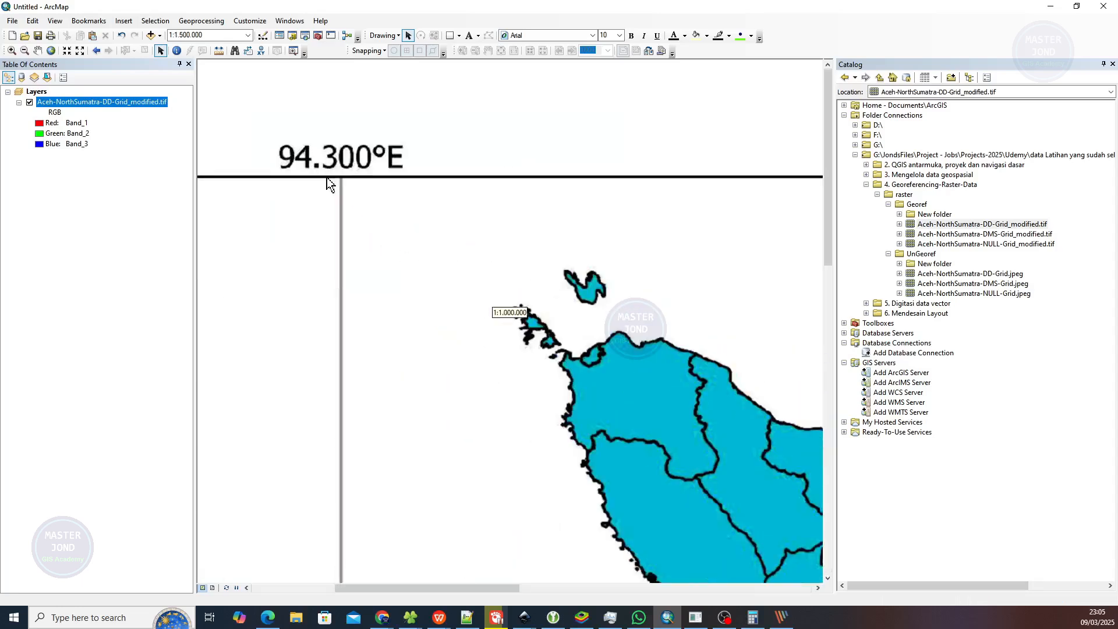
scroll(340, 176, up, 2)
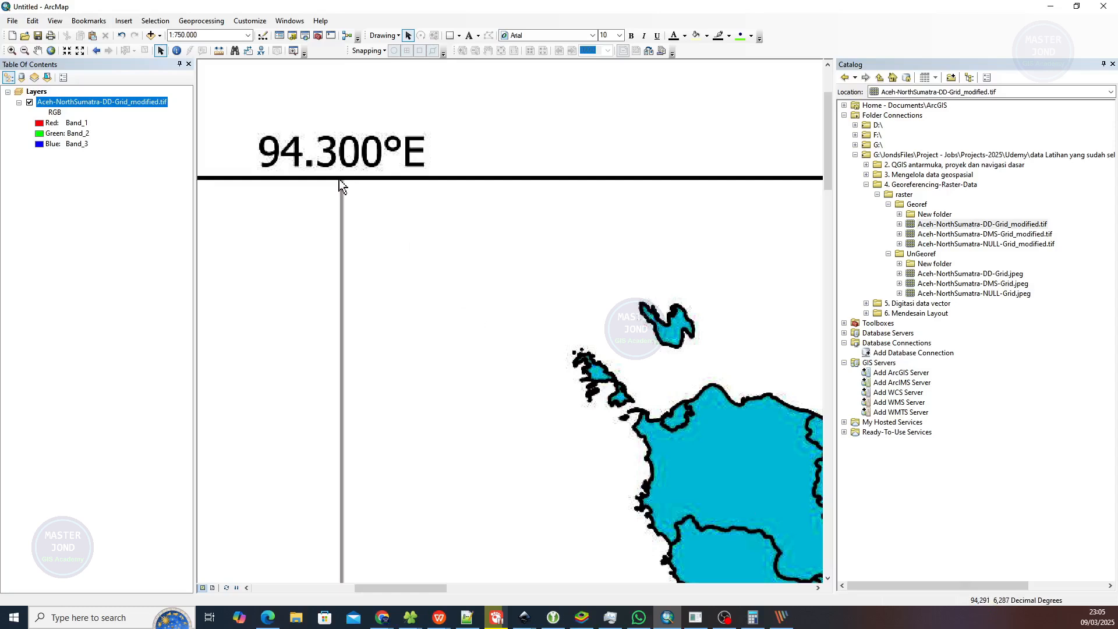
scroll(339, 179, up, 2)
scroll(337, 179, up, 4)
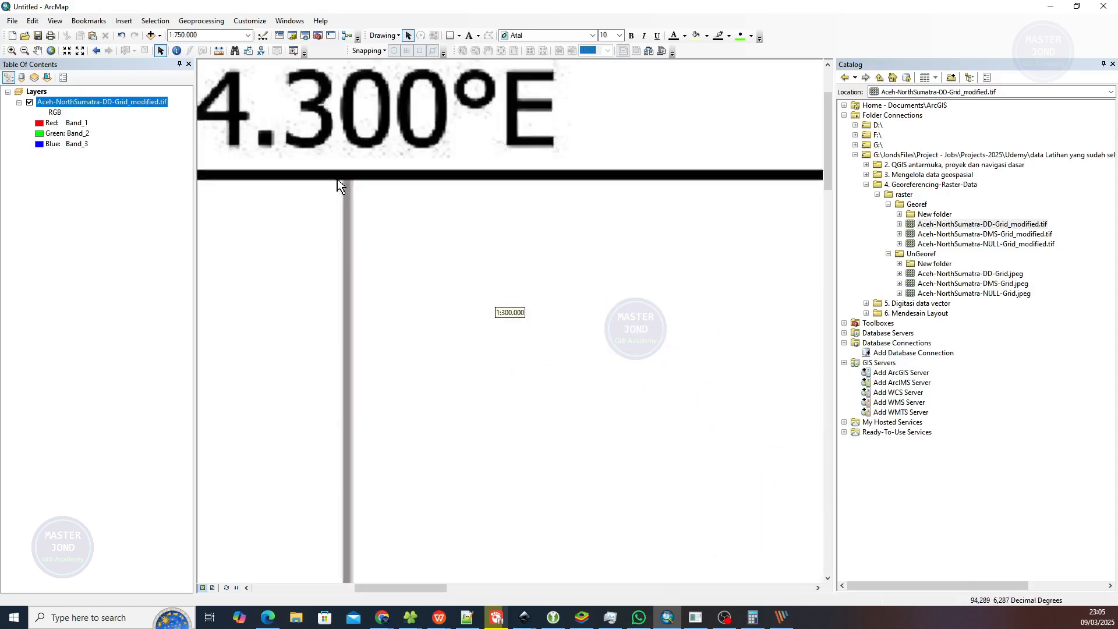
drag(351, 175, 380, 269)
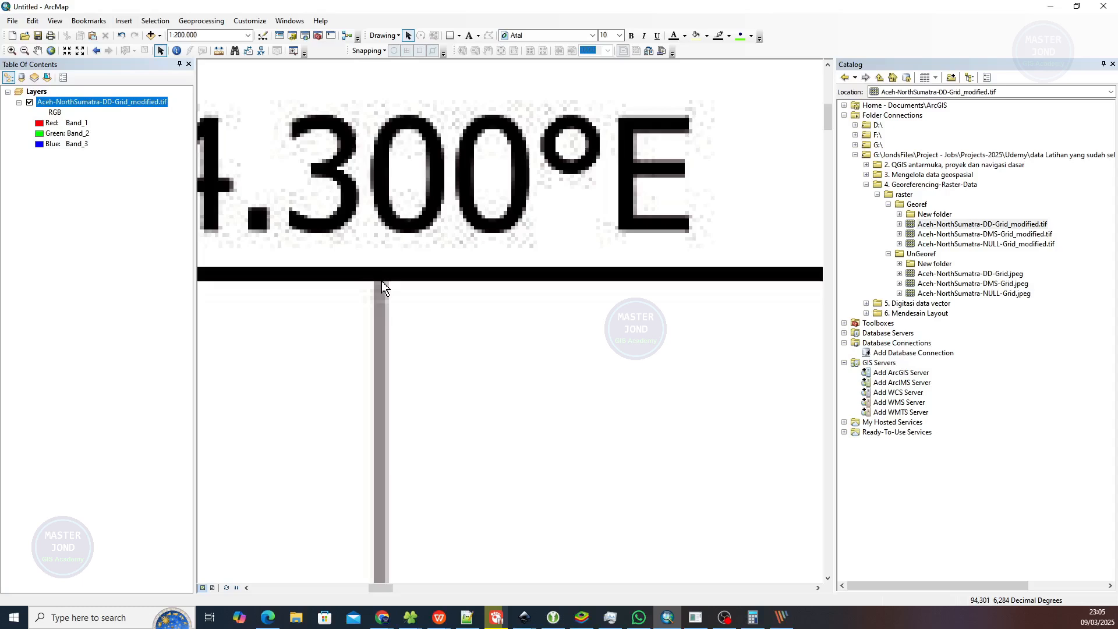
Step: Check the map coordinates where the 4.600°N grid line meets the western map frame against its label
scroll(382, 286, up, 4)
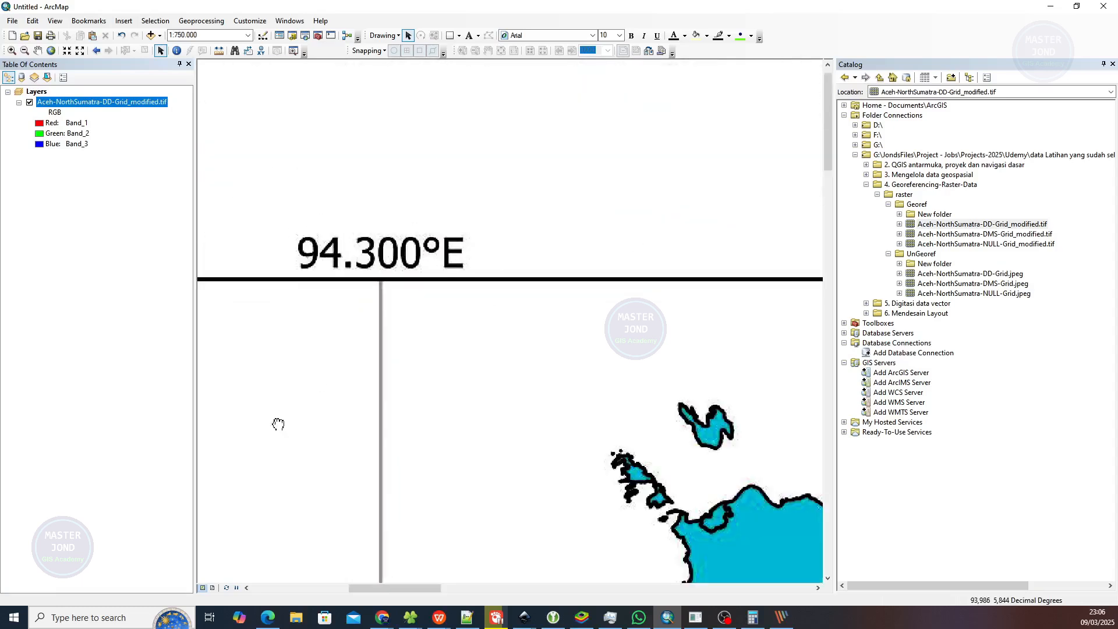
drag(277, 424, 550, 196)
drag(205, 468, 574, 182)
drag(466, 302, 333, 326)
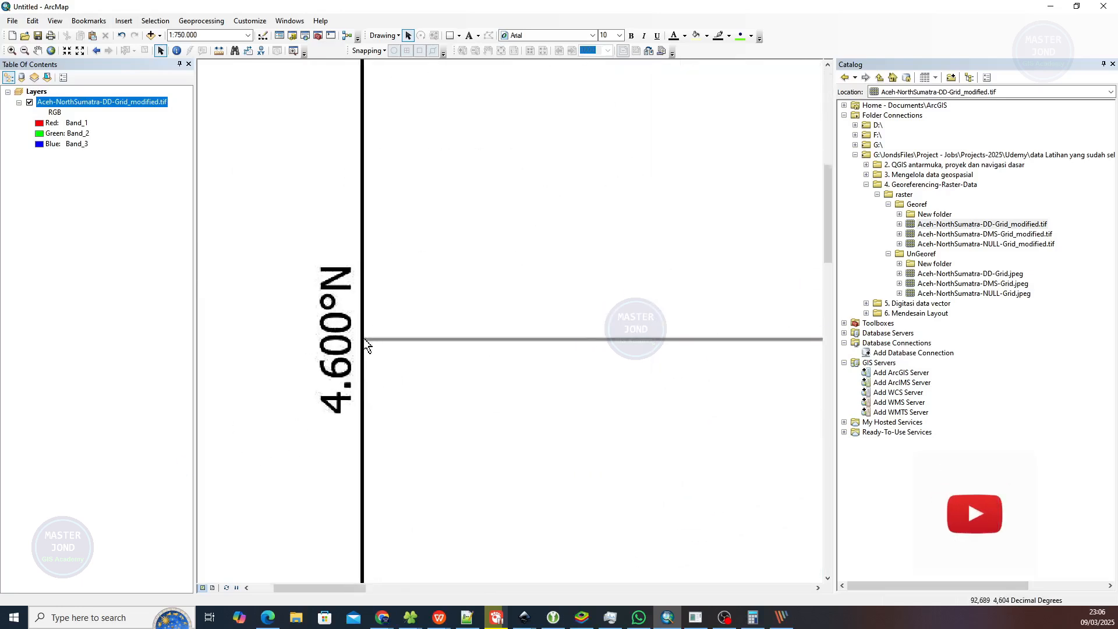
scroll(363, 341, down, 3)
scroll(364, 344, down, 2)
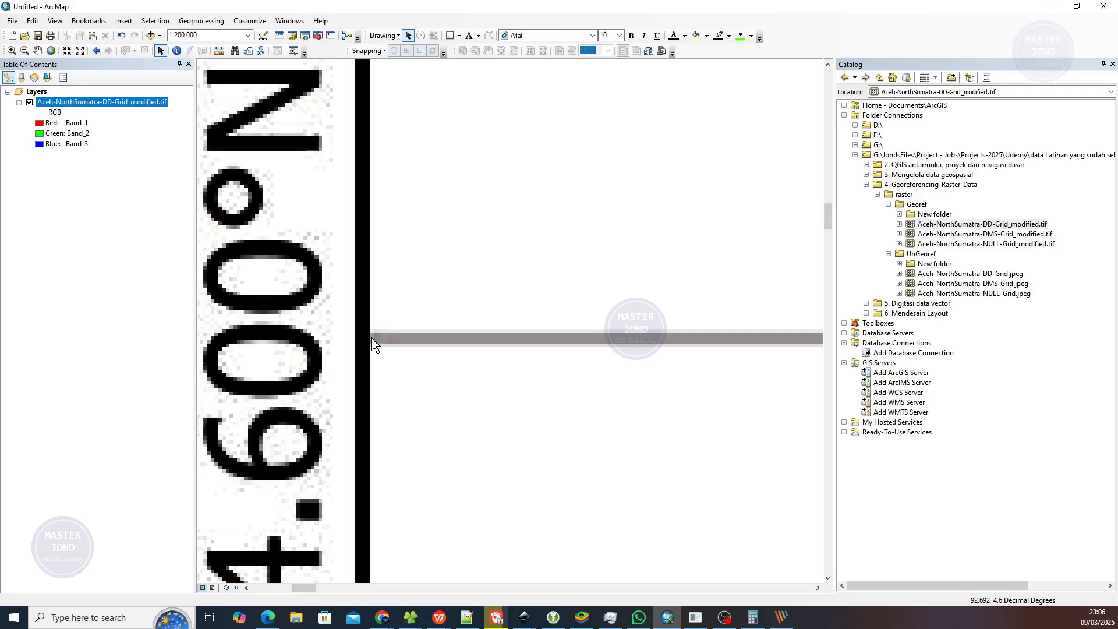
Step: Check the map coordinates at the intersection of the 94.300°E and 4.600°N grid lines
scroll(371, 338, up, 4)
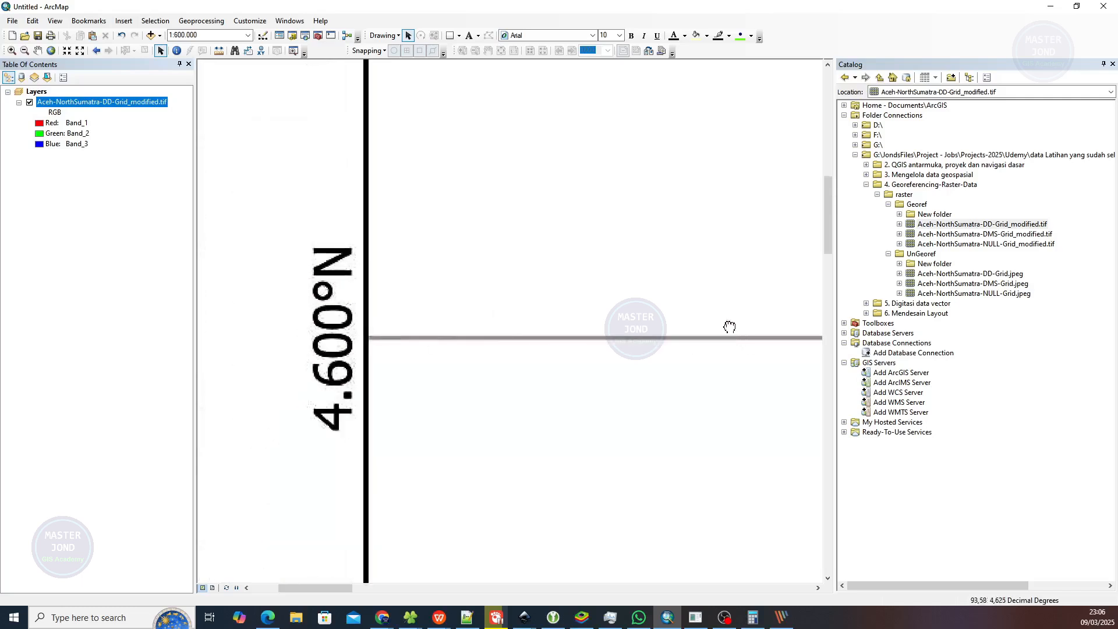
drag(728, 322, 285, 322)
drag(617, 320, 411, 313)
scroll(394, 300, up, 1)
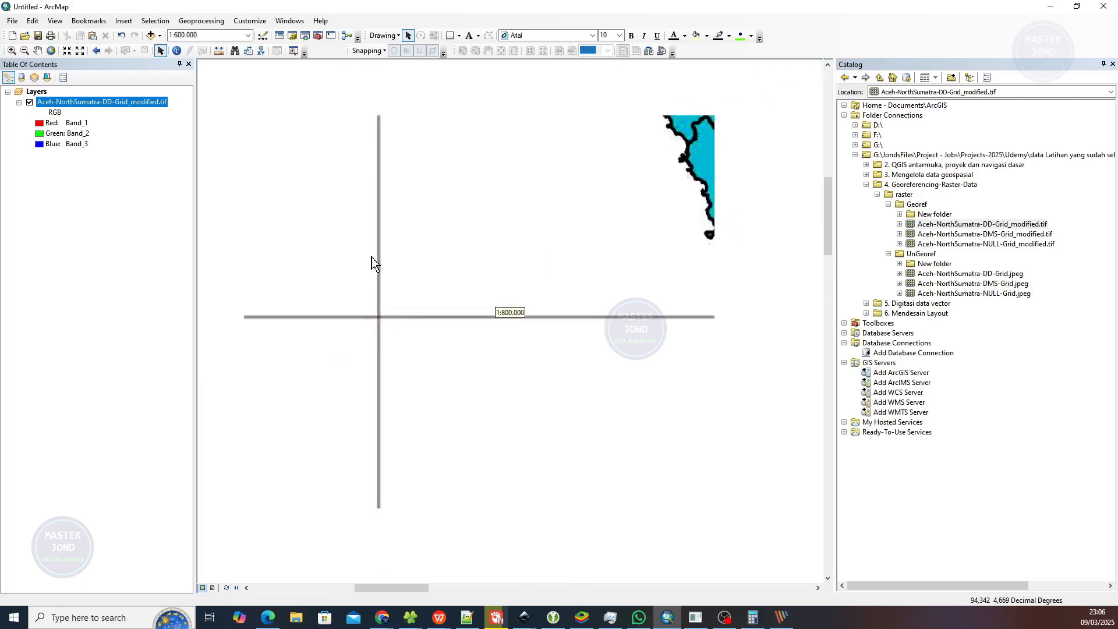
scroll(386, 310, down, 2)
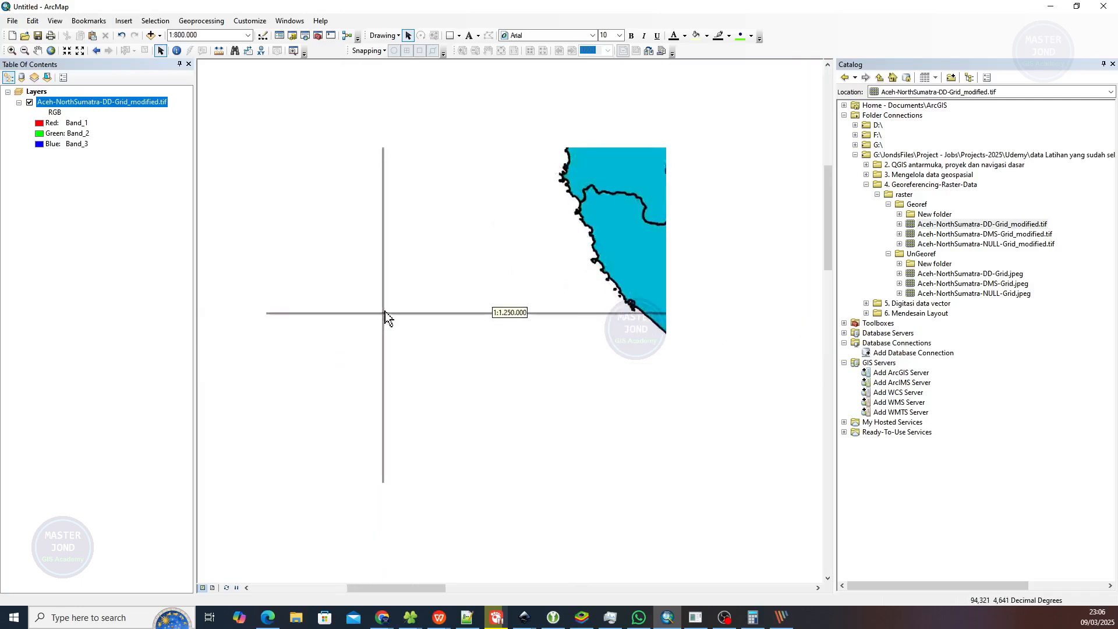
scroll(380, 326, down, 4)
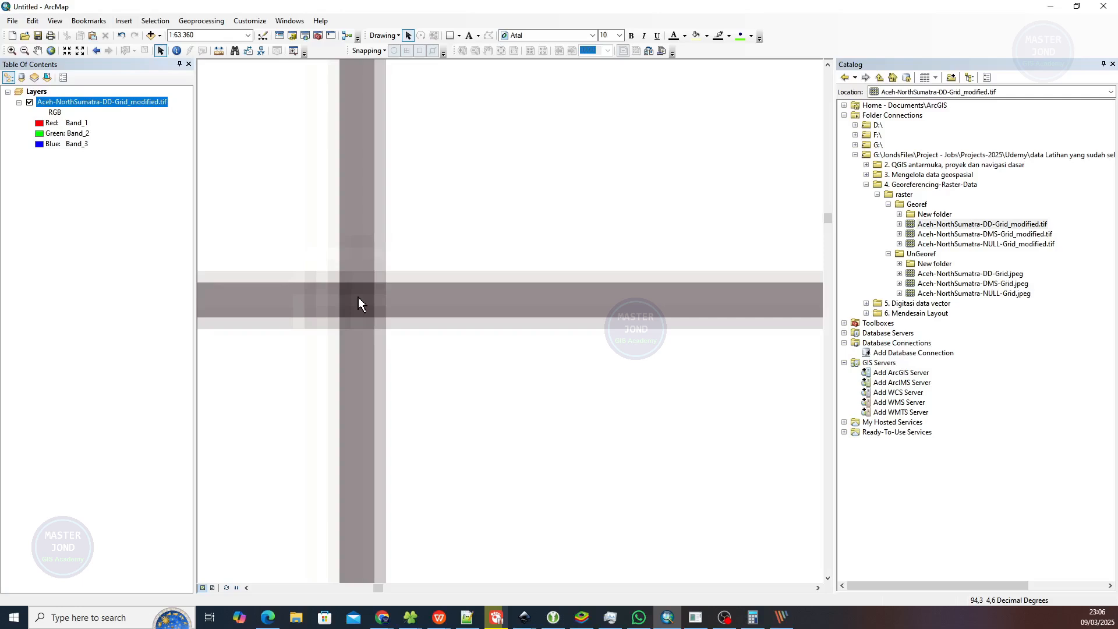
Step: Trace the 4.600°N grid line from the intersection back to its label and inspect the western map frame around it
scroll(358, 297, up, 5)
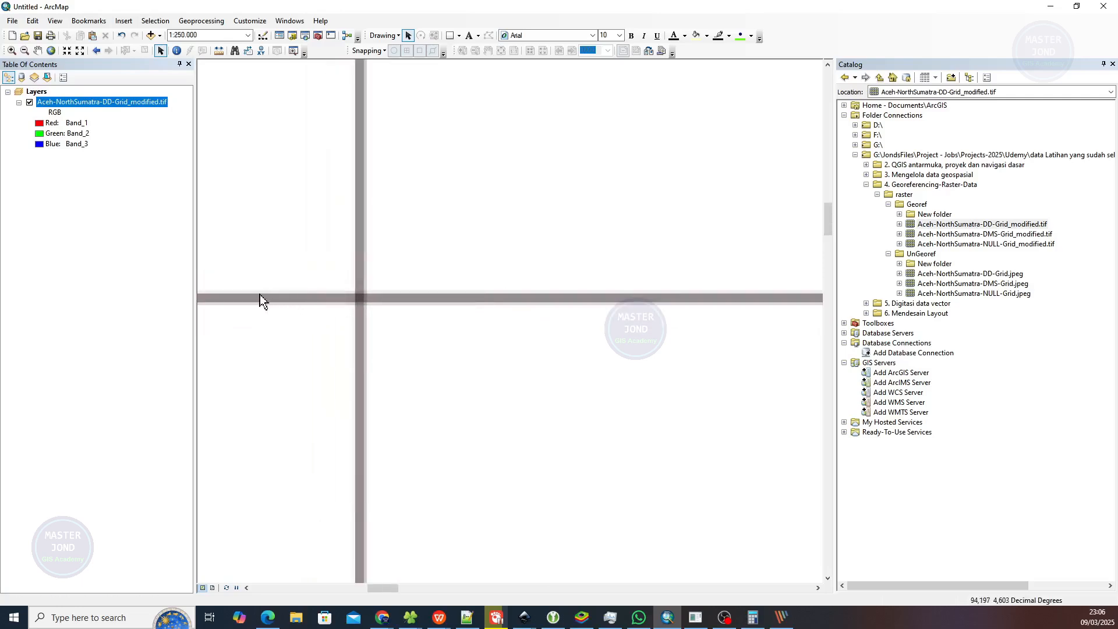
drag(260, 294, 582, 305)
scroll(385, 304, up, 3)
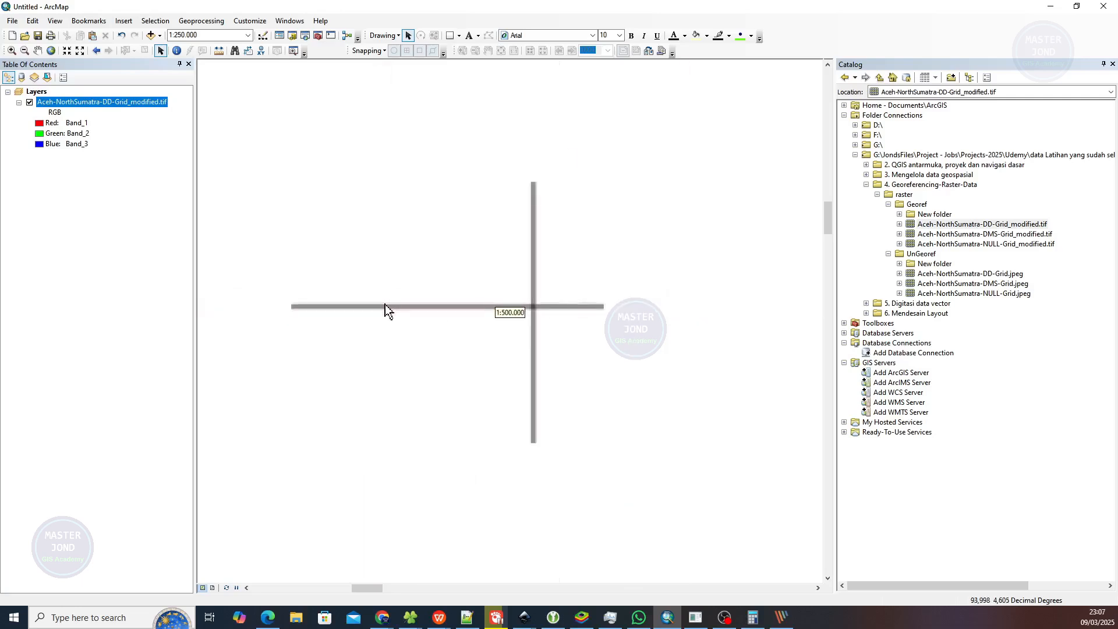
drag(268, 302, 599, 300)
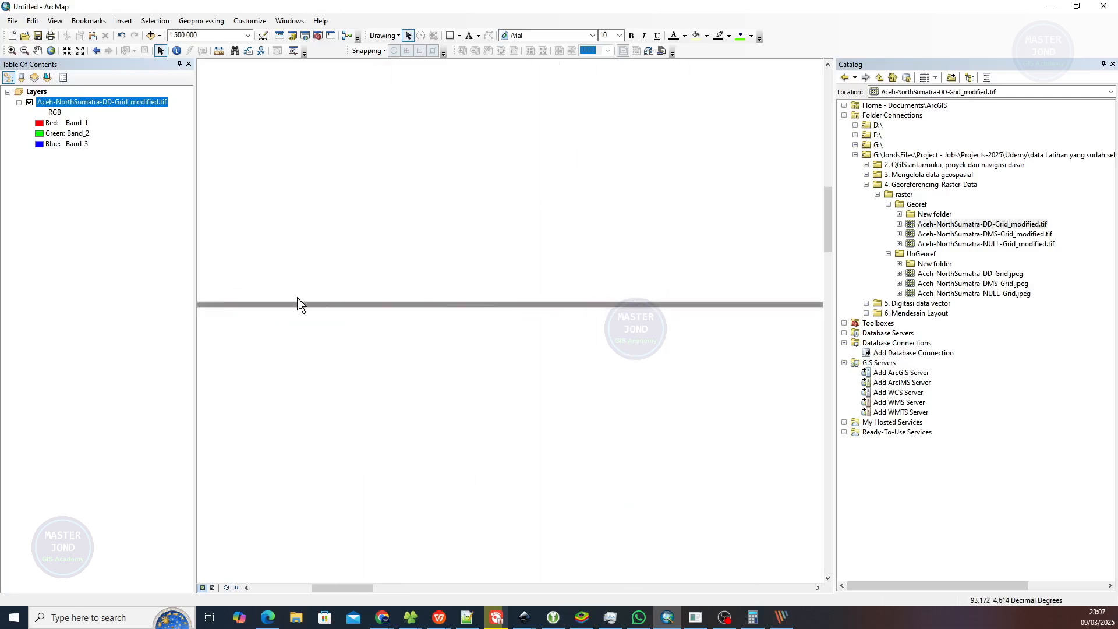
drag(298, 298, 737, 313)
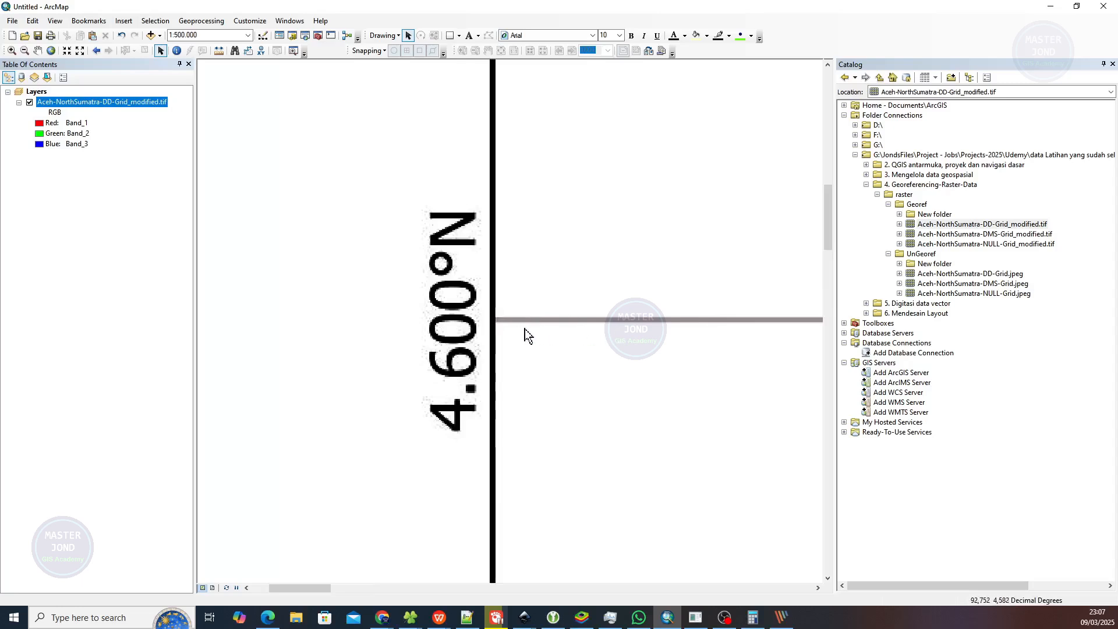
scroll(507, 320, down, 1)
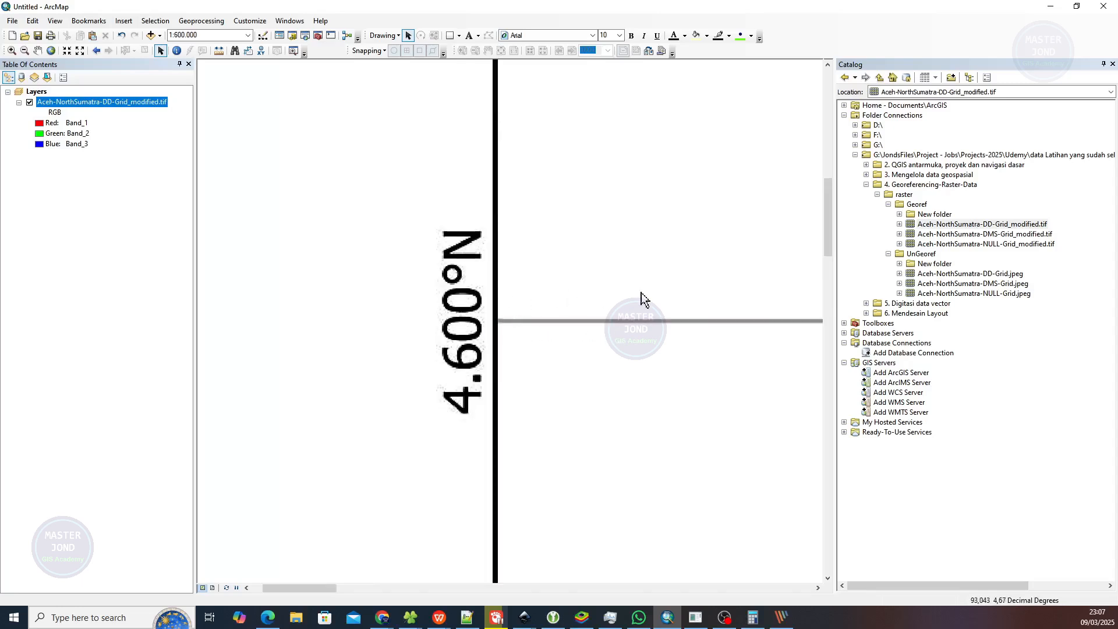
drag(641, 292, 407, 479)
drag(537, 145, 751, 182)
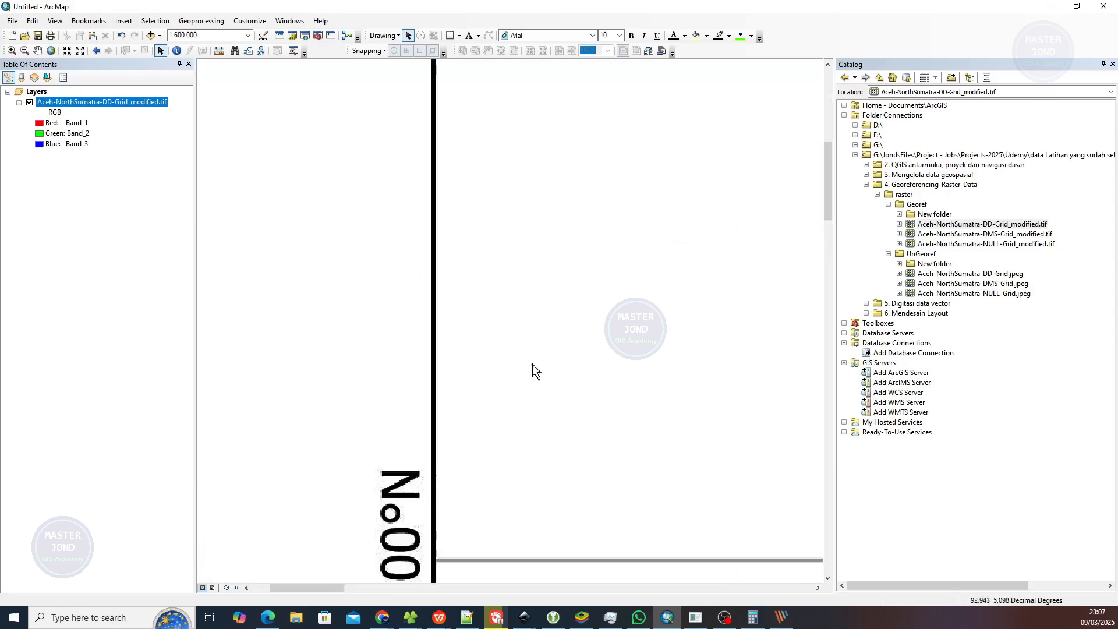
drag(457, 494, 377, 259)
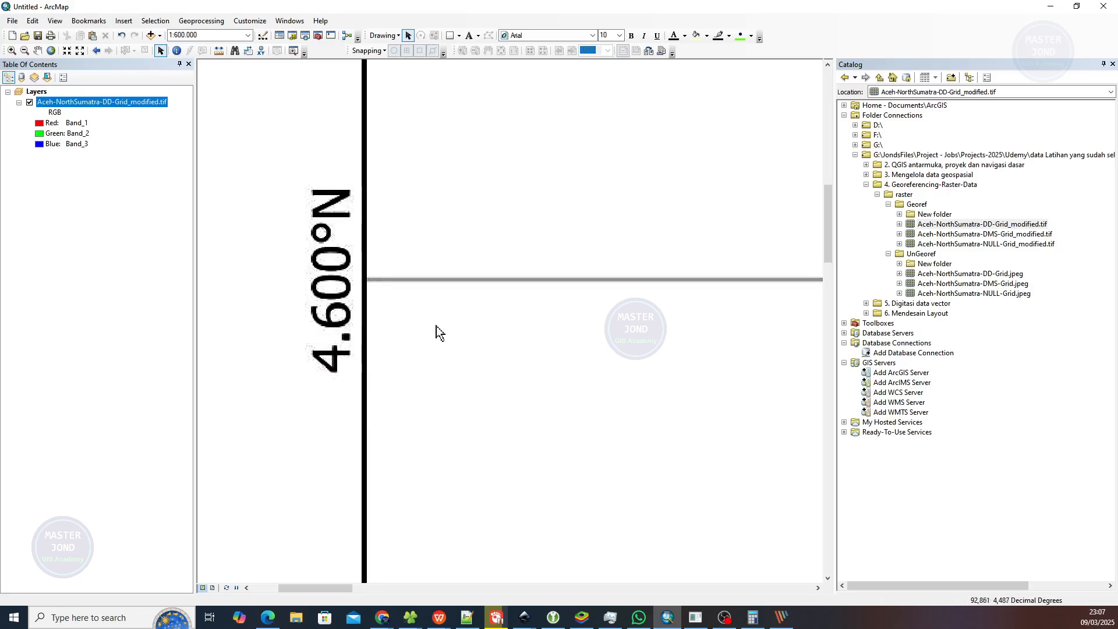
Step: Check the map coordinates where the 101.200°E grid line meets the lower map frame in the raster's southeast corner
scroll(328, 268, down, 1)
scroll(328, 268, down, 3)
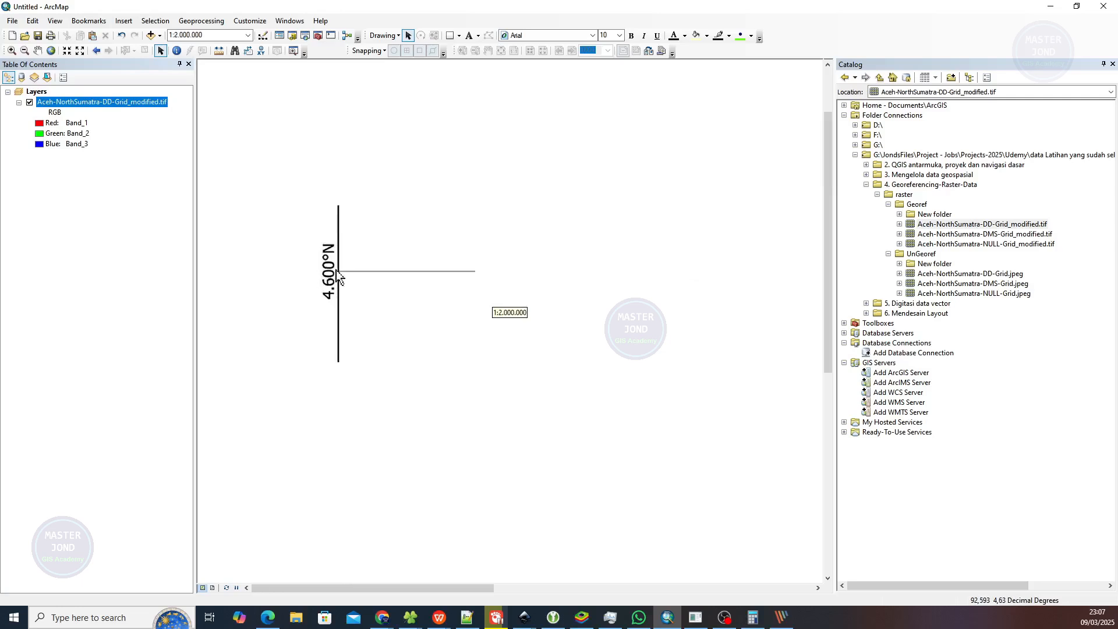
drag(748, 434, 262, 109)
drag(625, 357, 279, 93)
drag(617, 249, 591, 236)
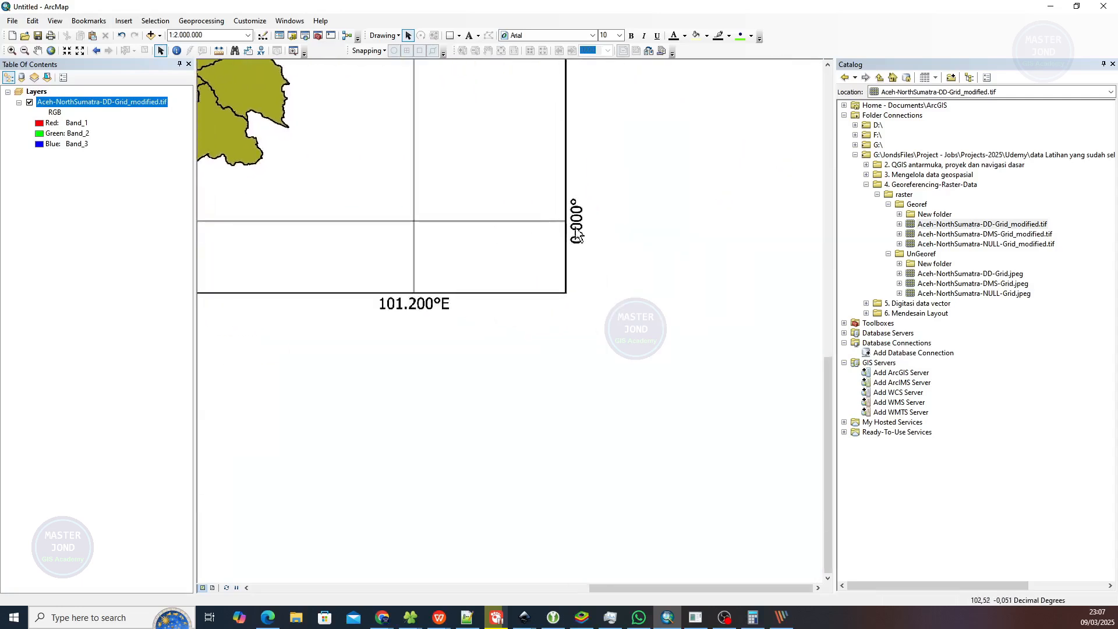
scroll(568, 226, up, 3)
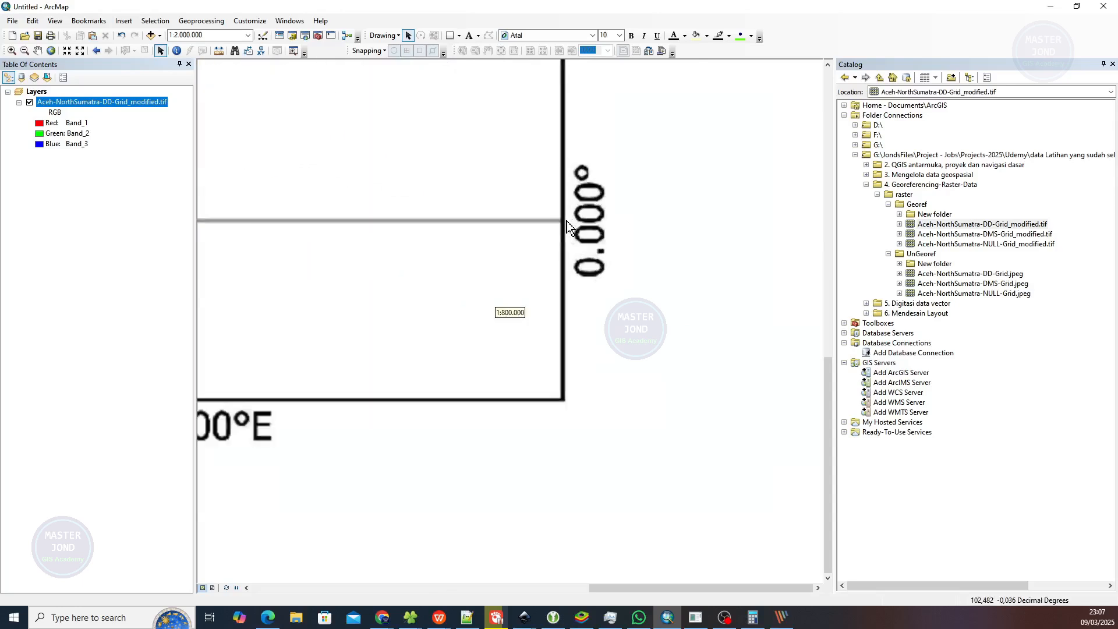
drag(373, 320, 631, 212)
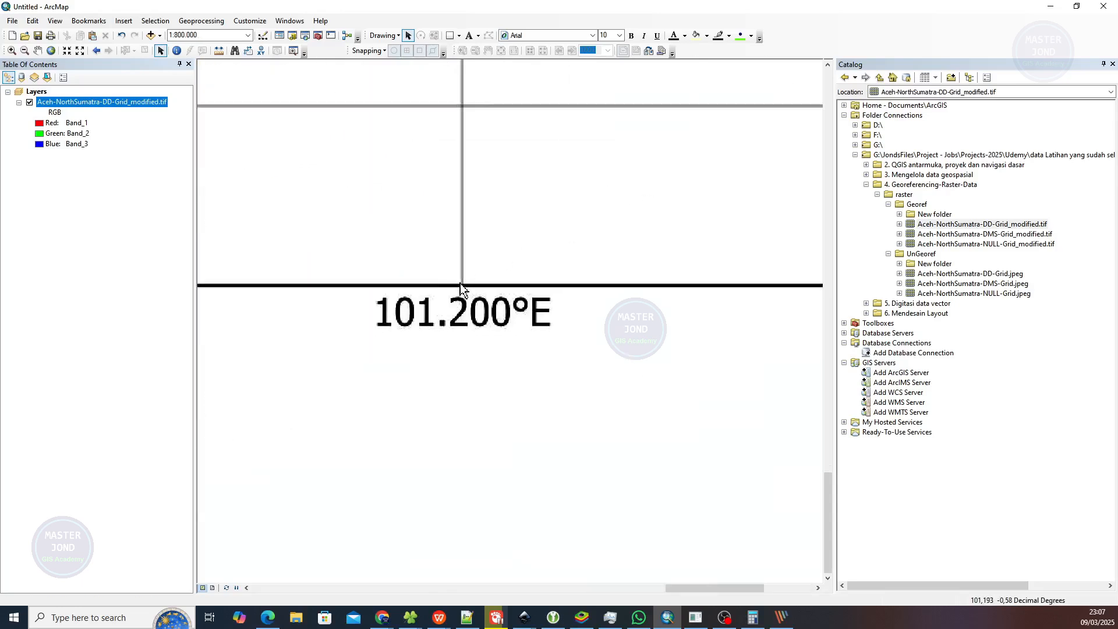
scroll(457, 280, down, 2)
scroll(455, 273, up, 4)
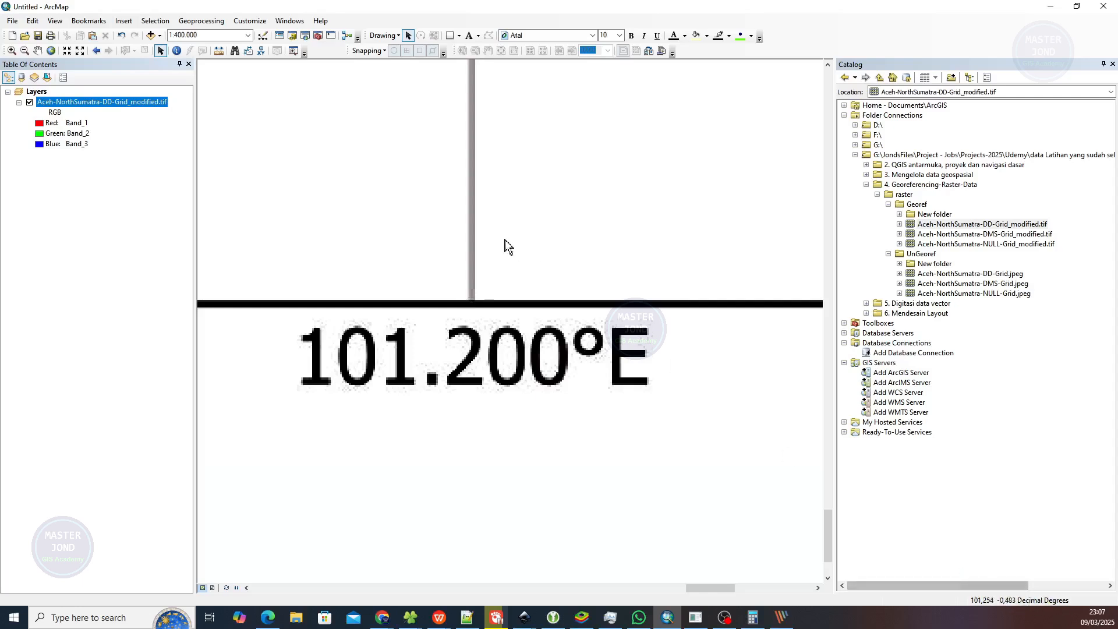
scroll(467, 300, down, 3)
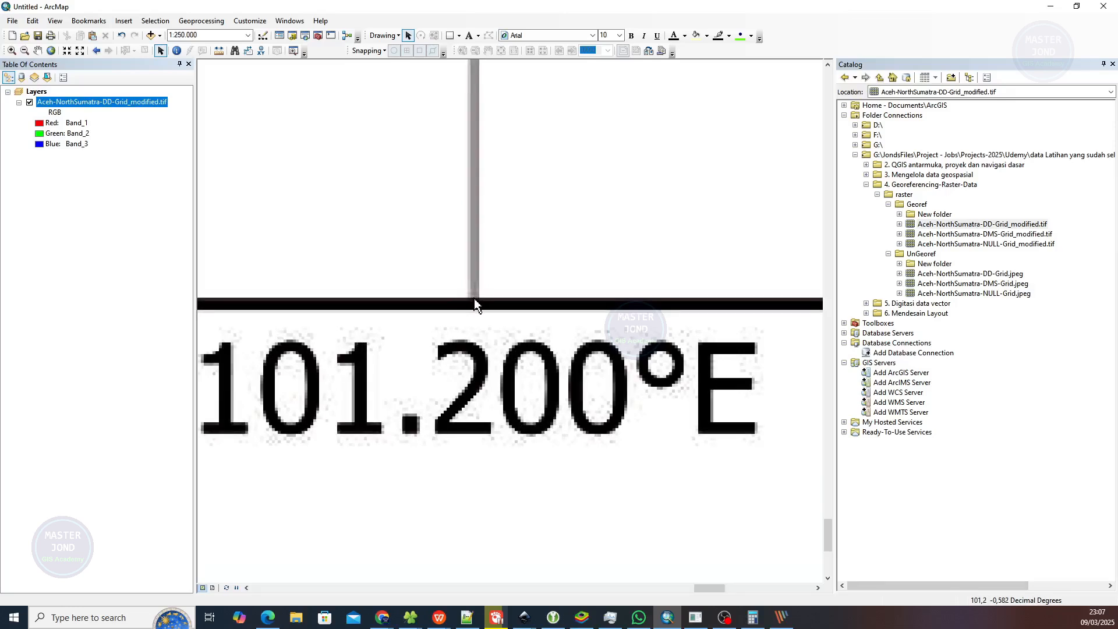
scroll(474, 300, down, 2)
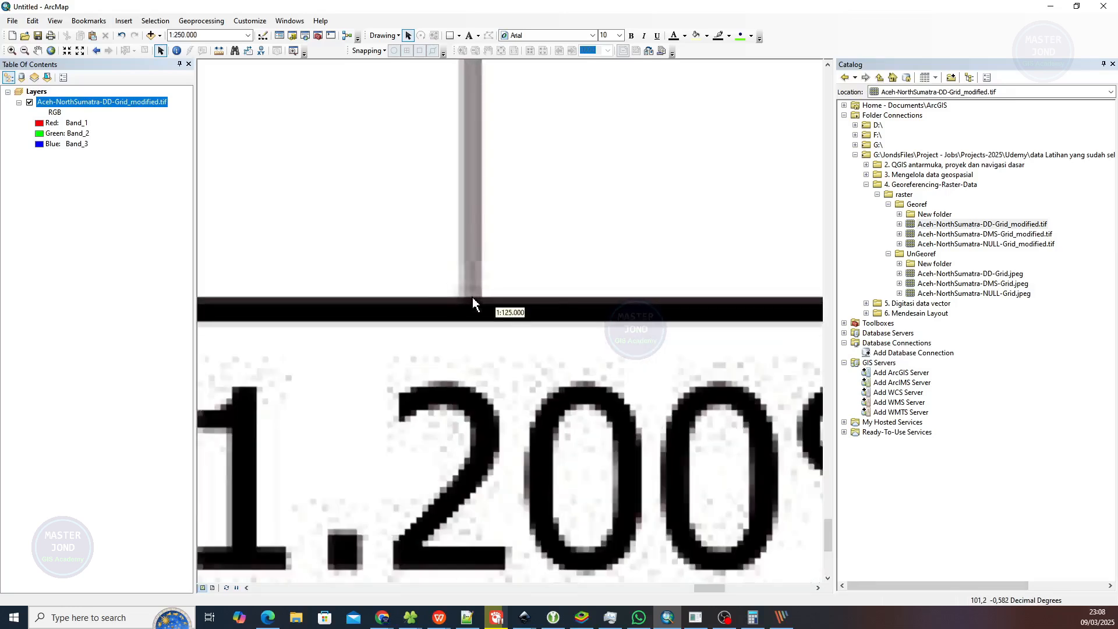
Step: Check the map coordinates where the 0.000° grid line meets the eastern map frame
scroll(471, 298, up, 5)
drag(660, 181, 345, 345)
scroll(561, 278, down, 6)
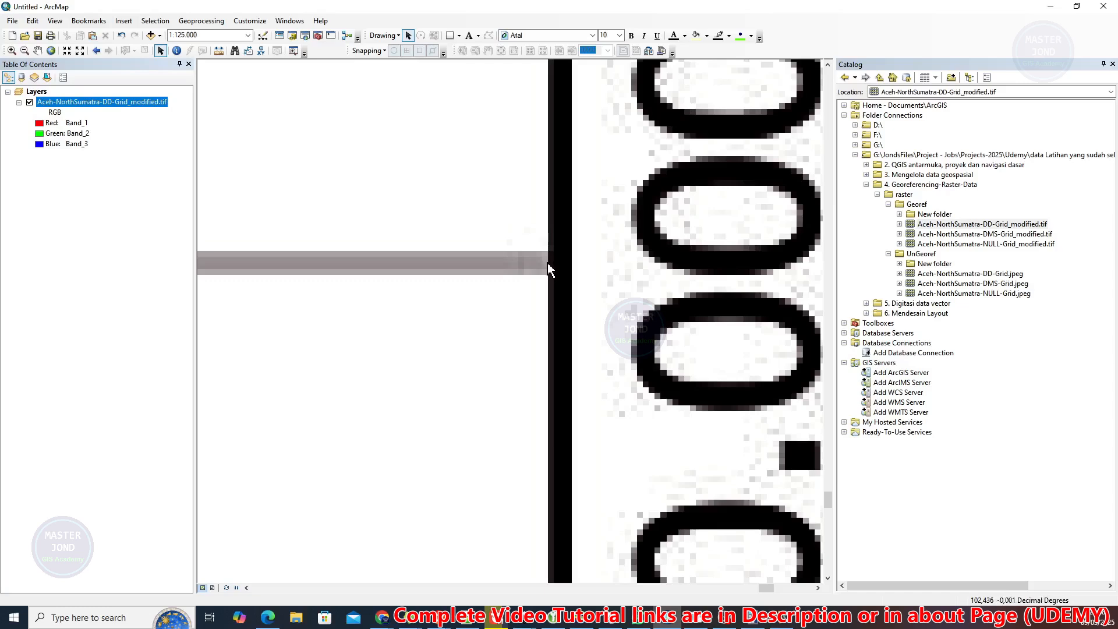
Step: Follow the 0.000° grid line to its crossing with the 101.200°E line and check the map coordinates there
scroll(548, 269, down, 5)
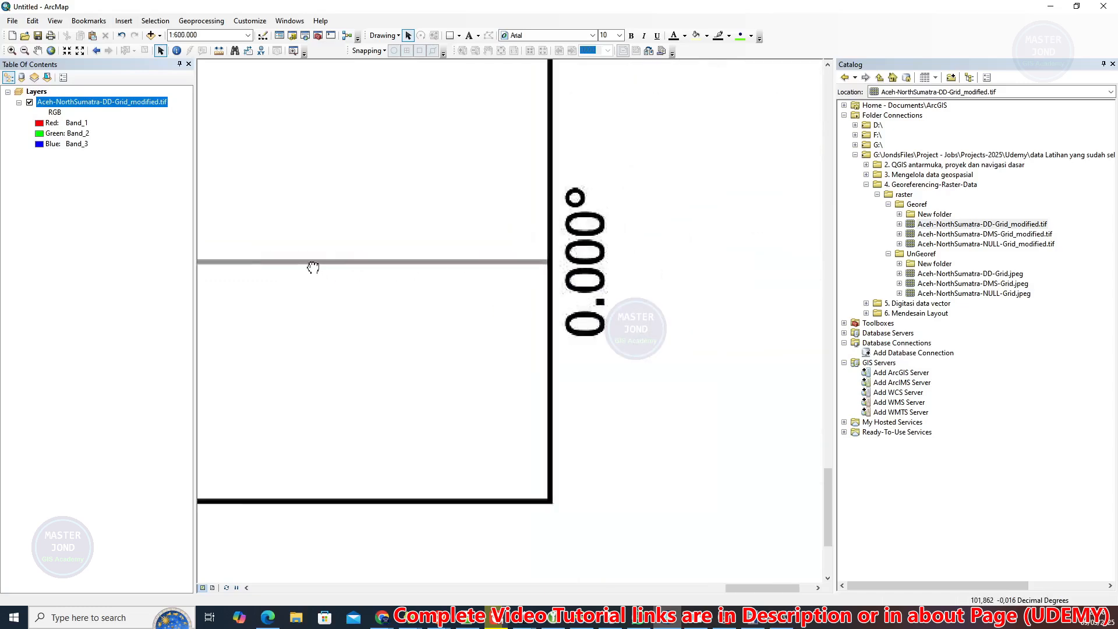
drag(265, 268, 627, 274)
scroll(408, 269, up, 3)
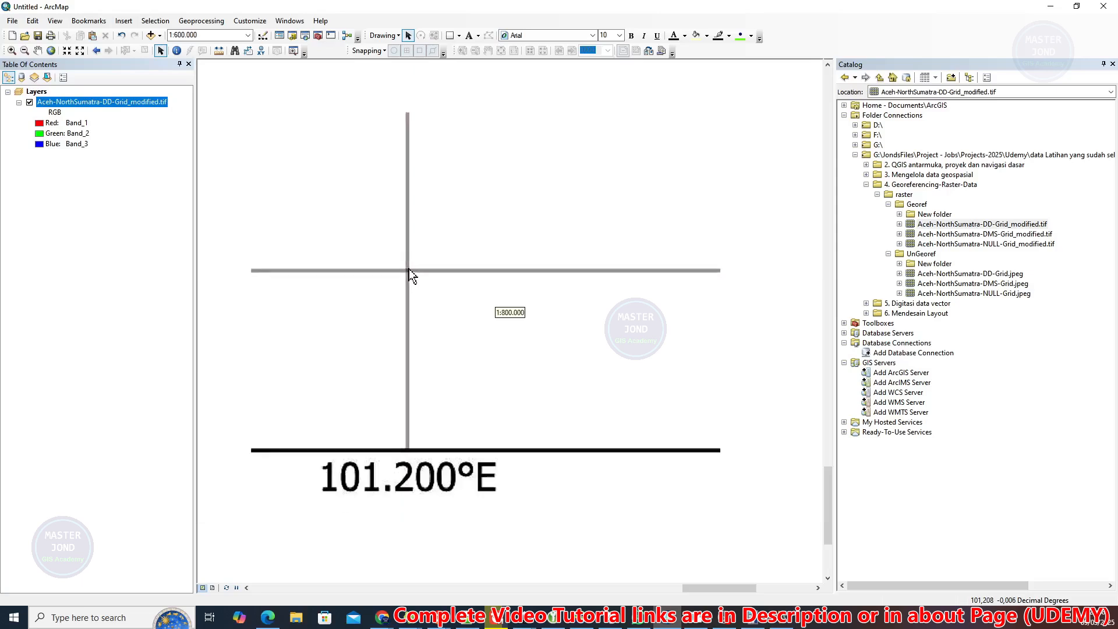
scroll(406, 276, up, 3)
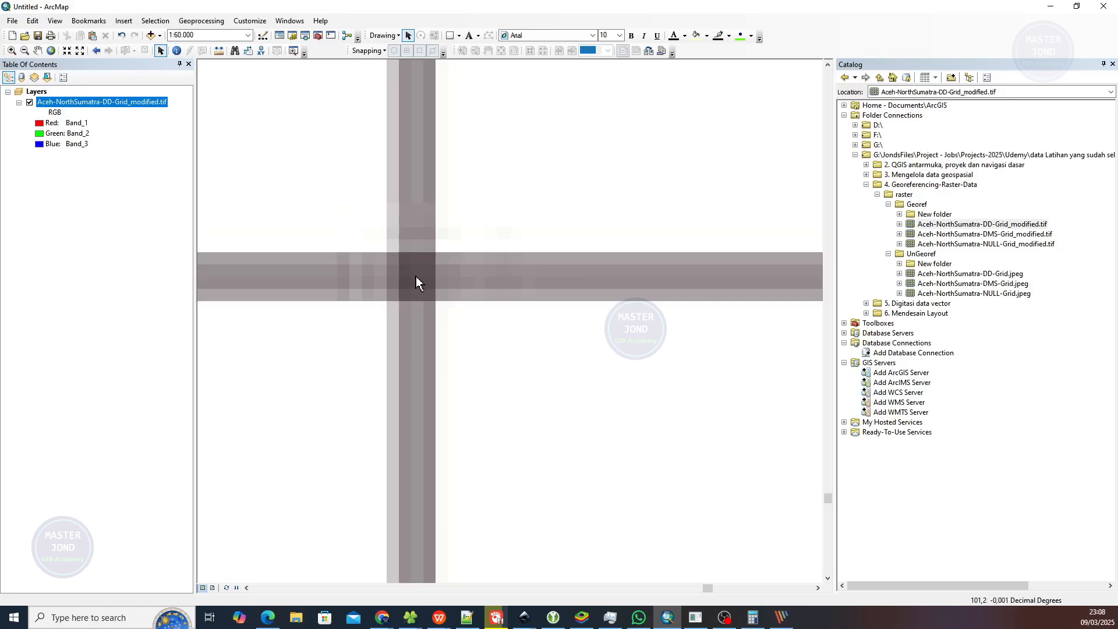
Step: Add the non-georeferenced Aceh-NorthSumatra-DD-Grid.jpeg from the UnGeoref folder to the map and acknowledge the unknown spatial reference warning
scroll(416, 276, down, 5)
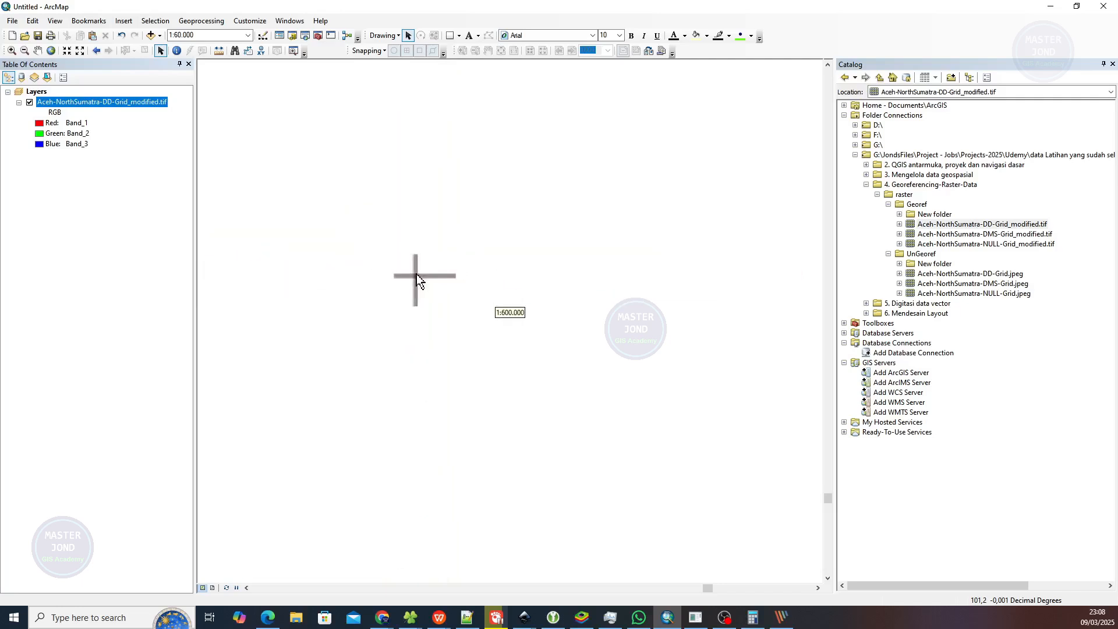
scroll(417, 274, down, 3)
scroll(421, 280, down, 3)
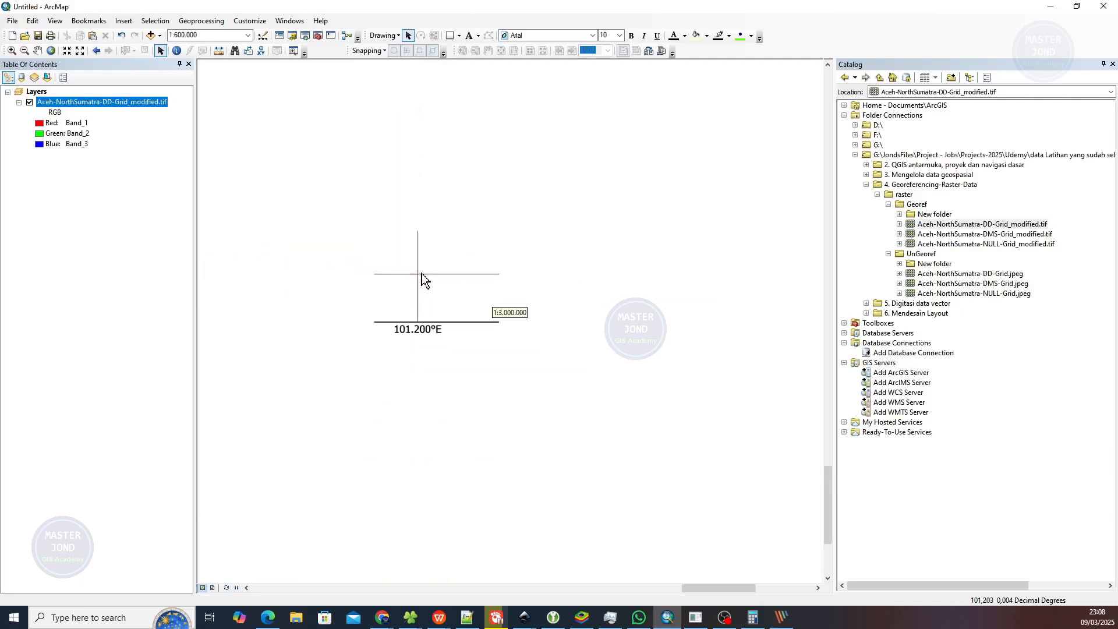
drag(343, 193, 474, 300)
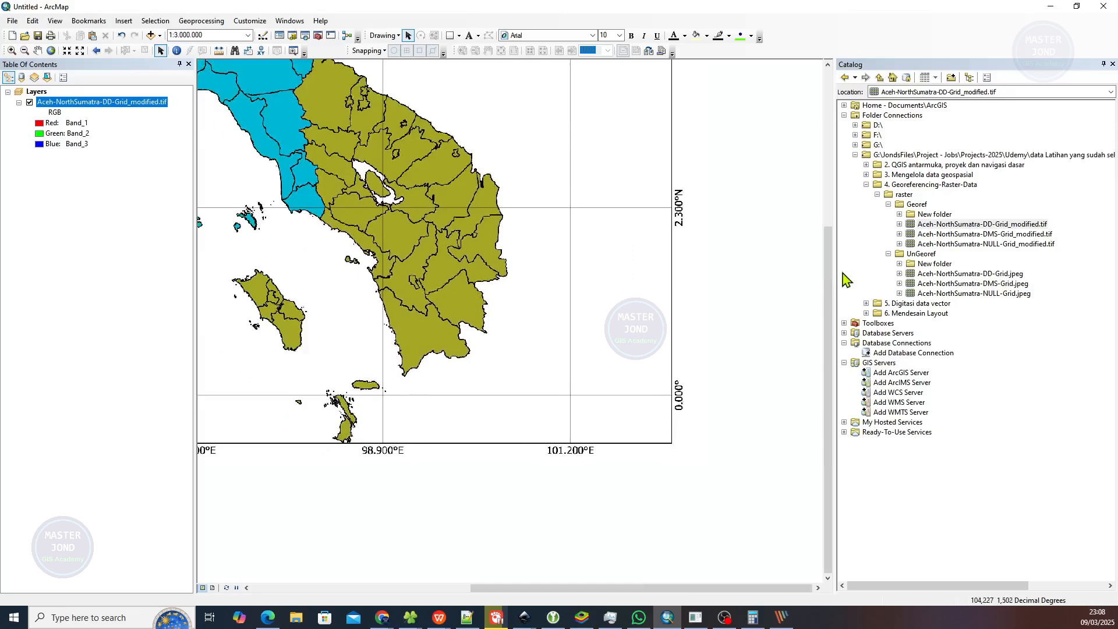
click(1006, 277)
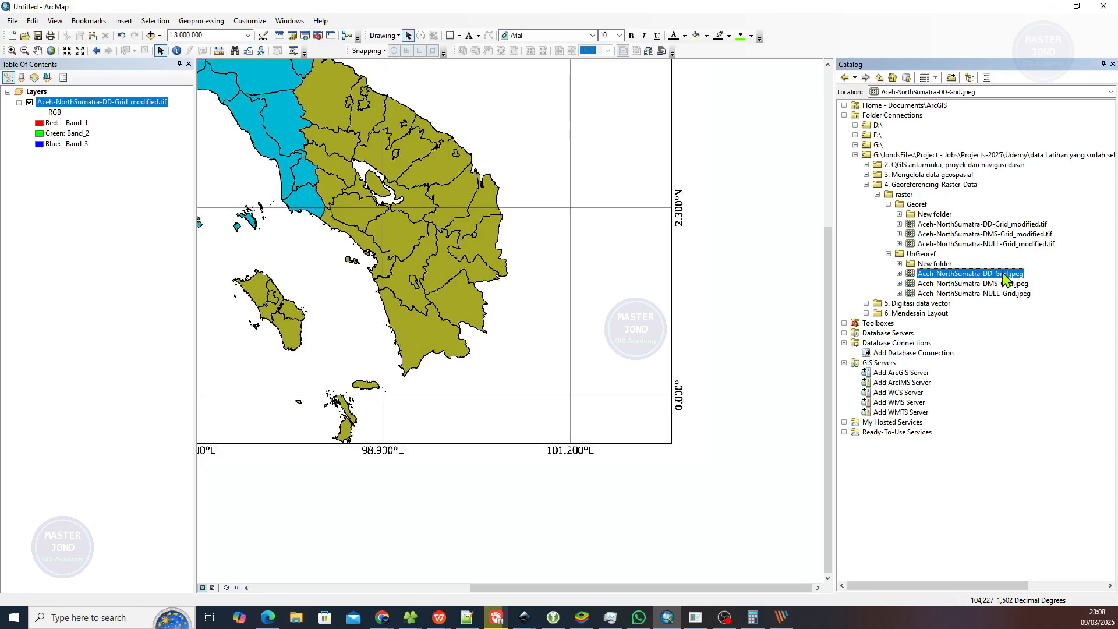
drag(1004, 274, 429, 324)
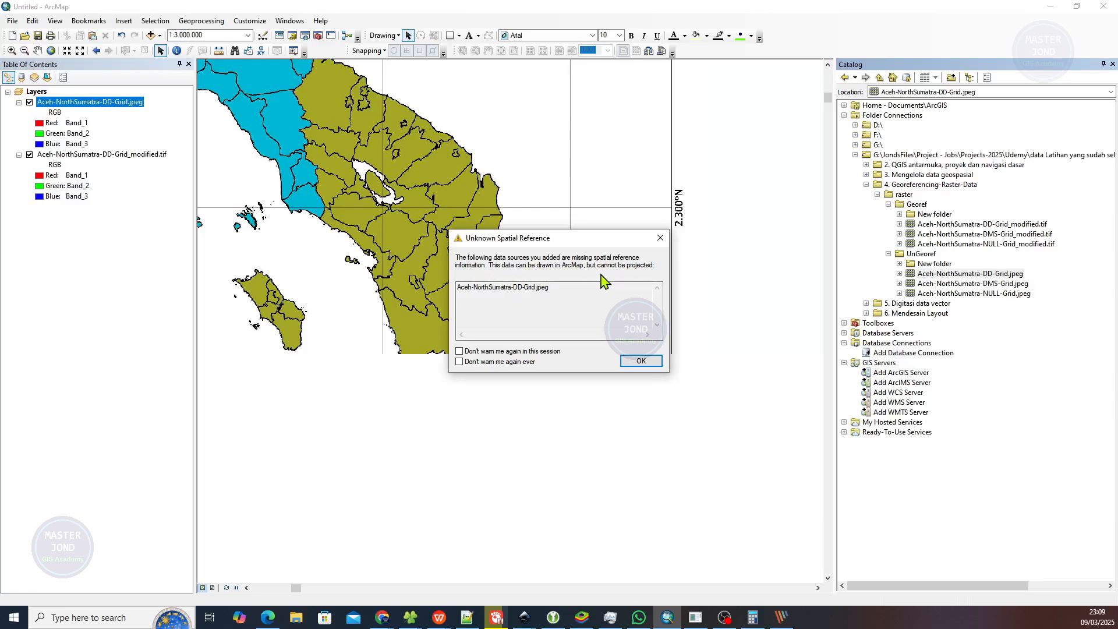
click(643, 364)
Step: Zoom the map to the extent of the georeferenced Aceh-NorthSumatra-DD-Grid_modified.tif layer
scroll(400, 285, down, 3)
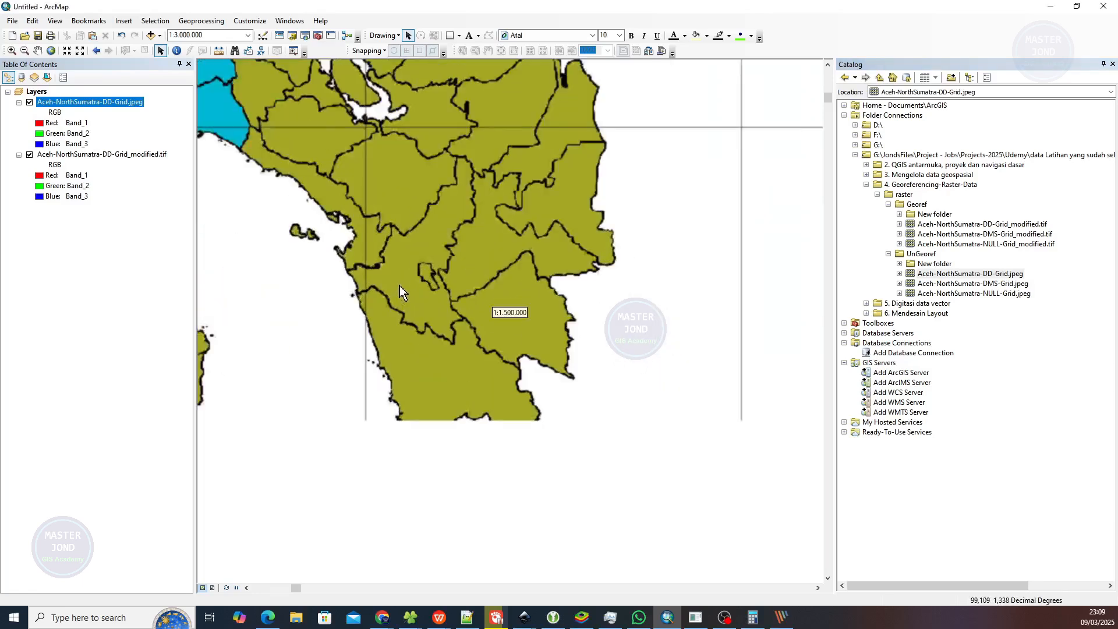
scroll(400, 285, up, 2)
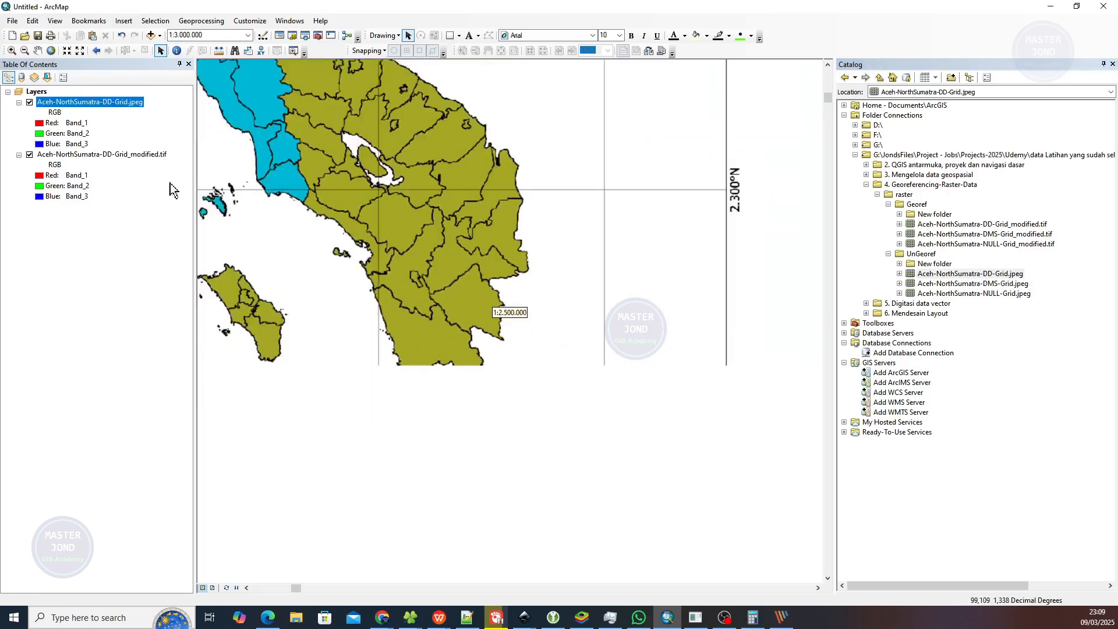
click(139, 158)
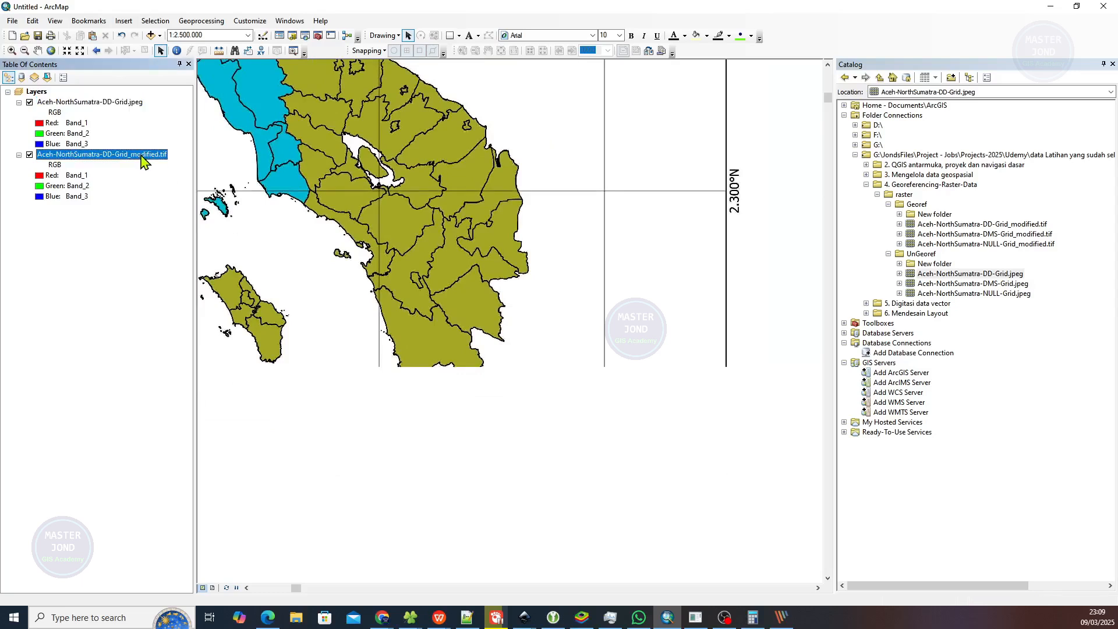
right_click(141, 159)
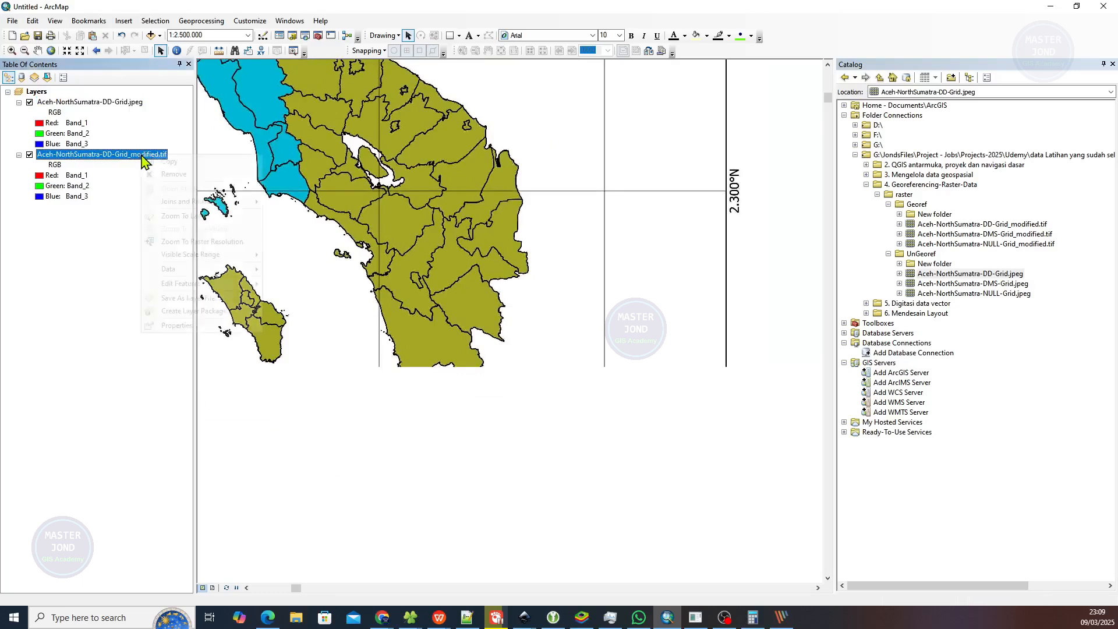
click(178, 219)
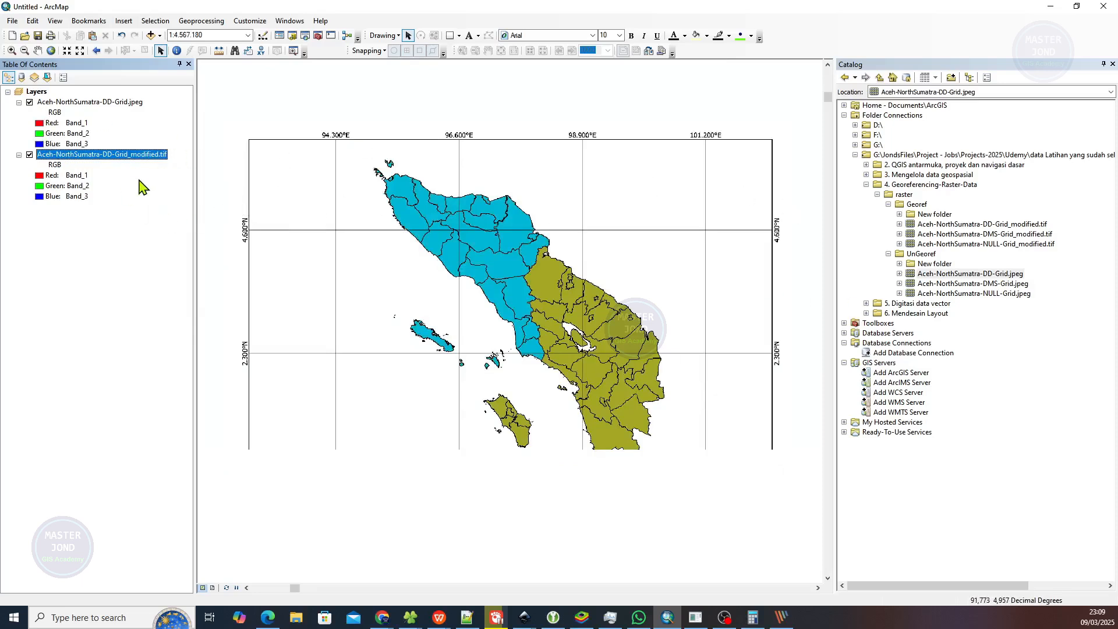
Step: Zoom the map to the extent of the non-georeferenced Aceh-NorthSumatra-DD-Grid.jpeg layer
click(96, 105)
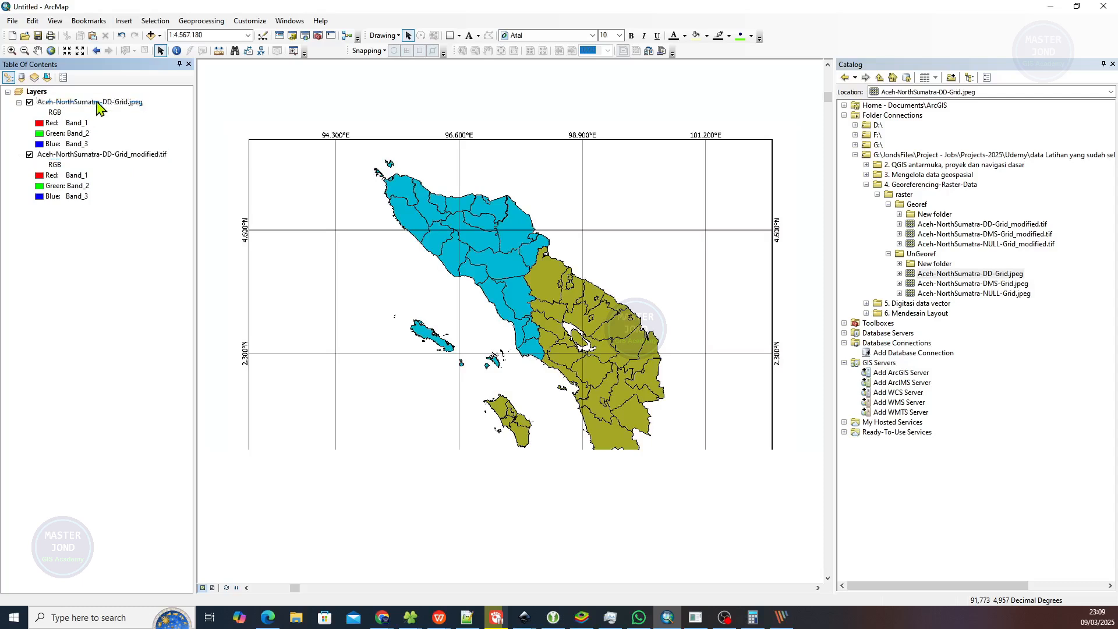
right_click(108, 105)
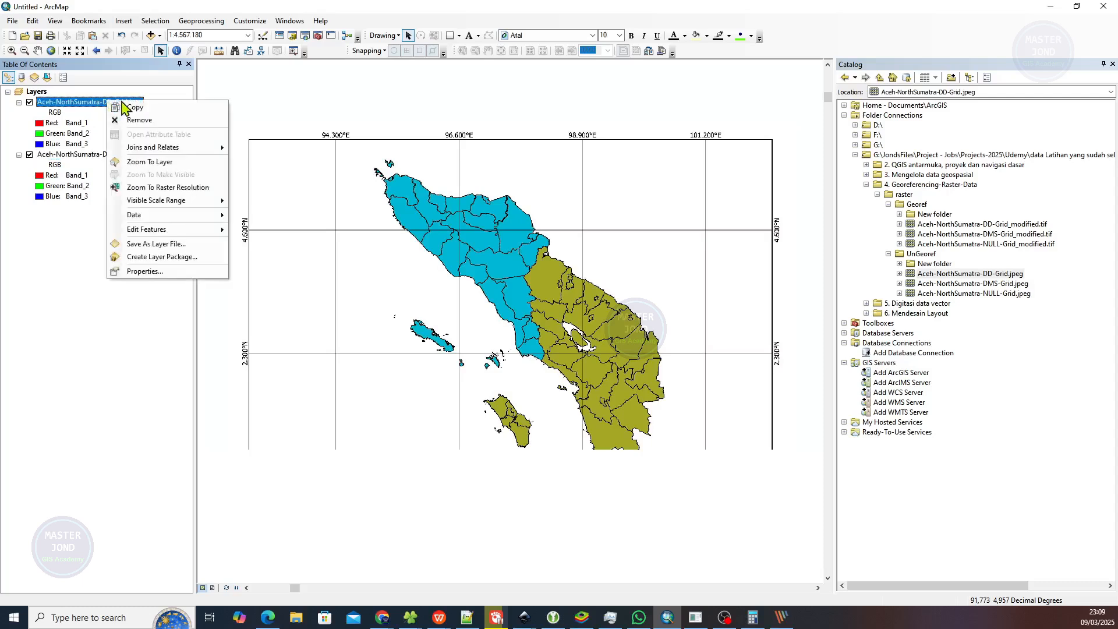
click(142, 160)
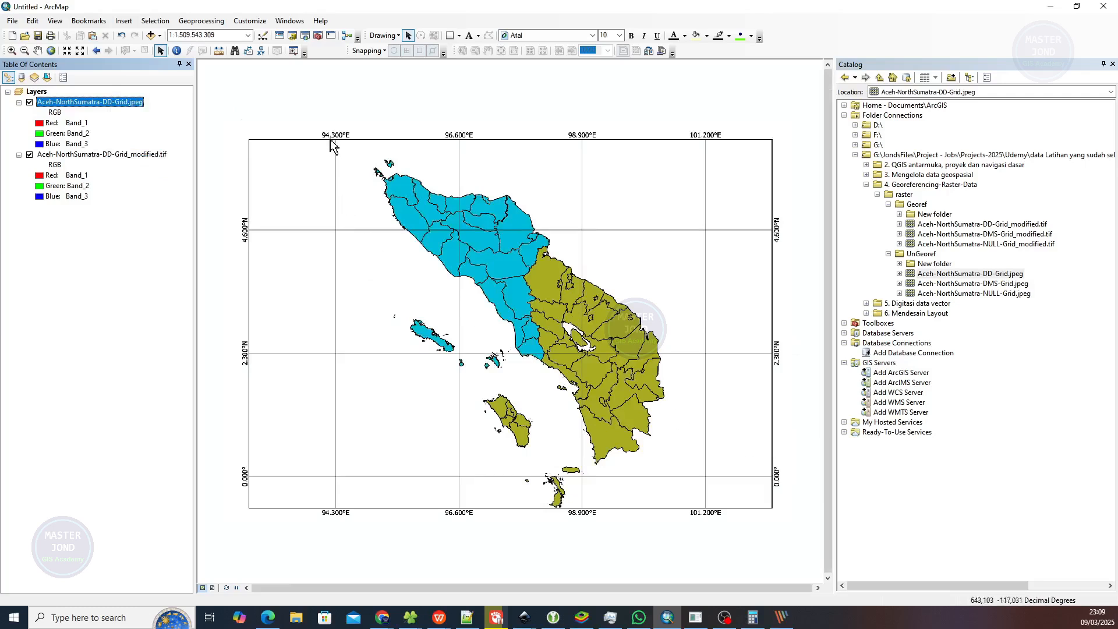
Step: Check the map coordinates where the JPEG's 94.300°E grid line meets the upper map frame
click(147, 157)
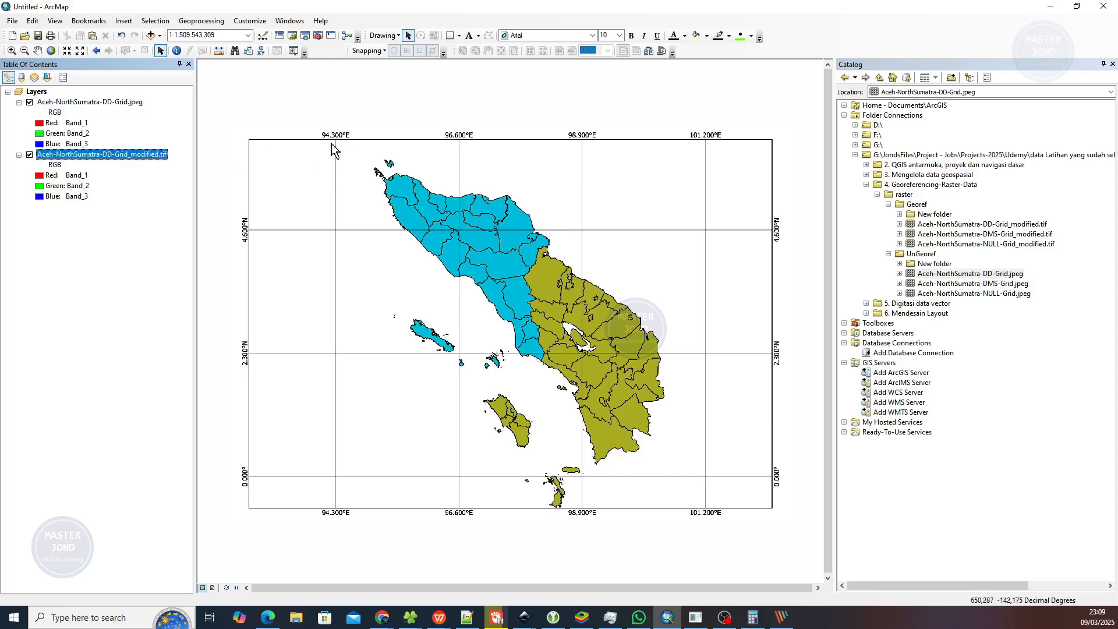
scroll(334, 140, down, 1)
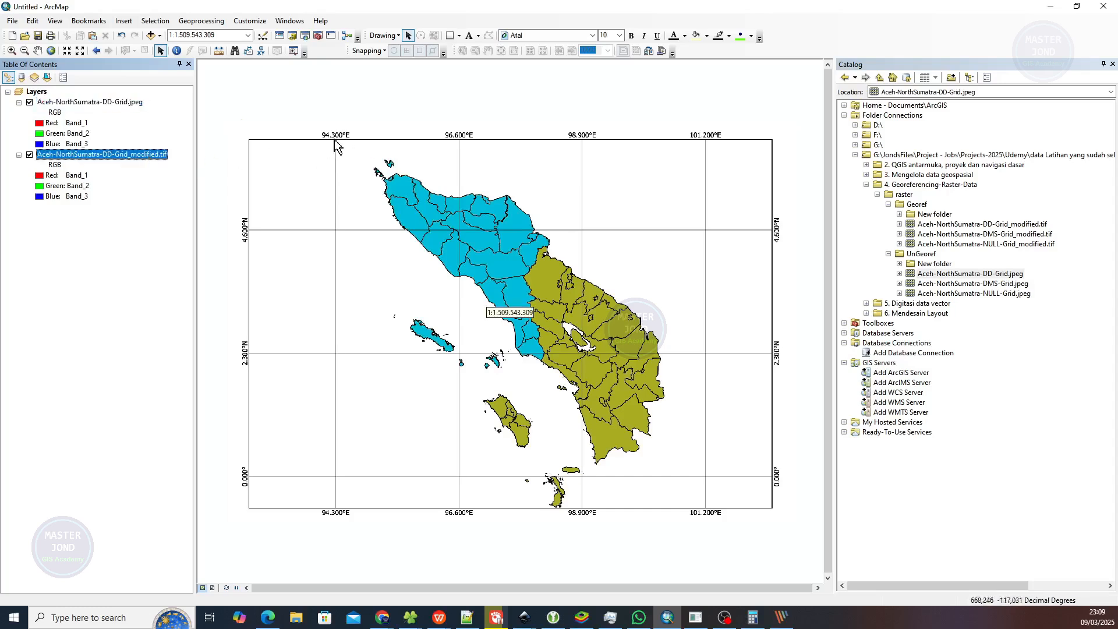
scroll(334, 139, down, 5)
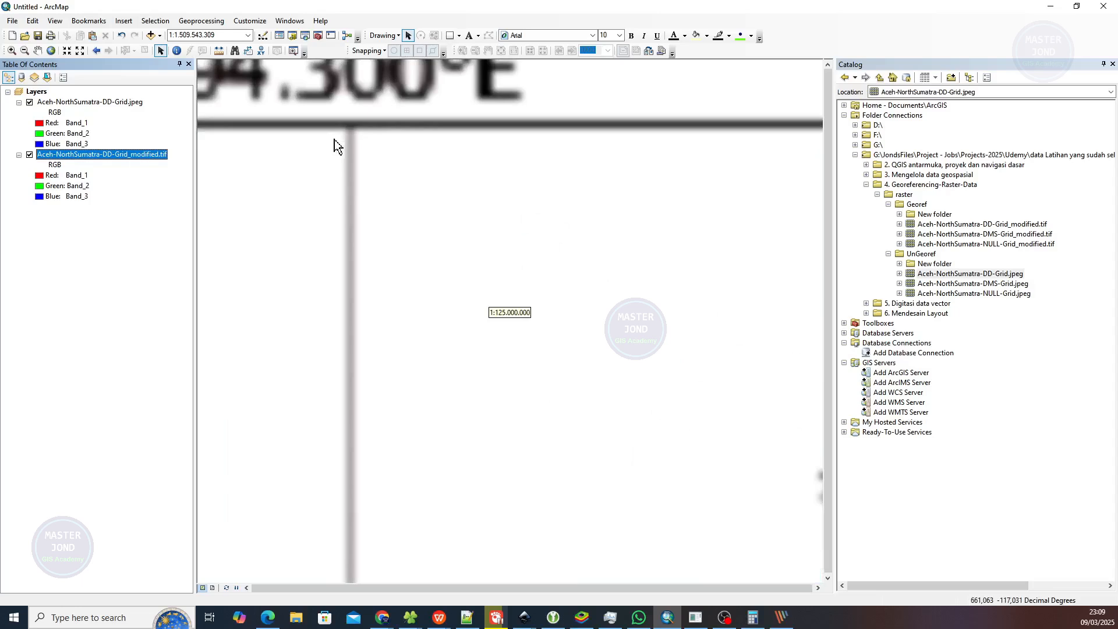
drag(284, 152, 441, 154)
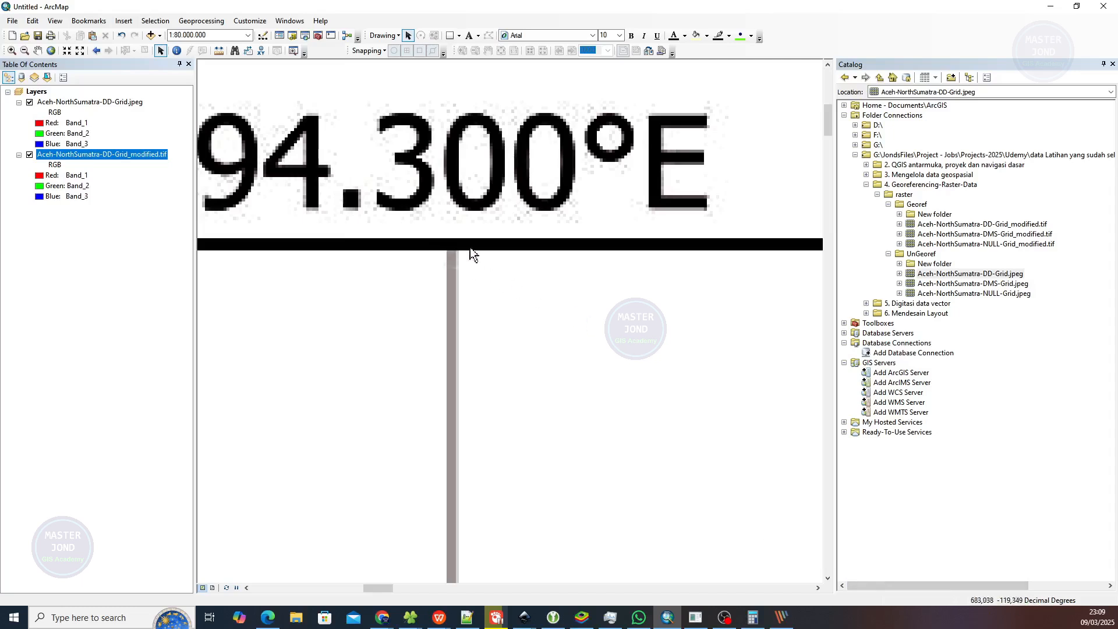
Step: Check the JPEG's map coordinates where the 4.600°N grid line meets the western map frame and crosses the 94.300°E line
scroll(466, 250, up, 4)
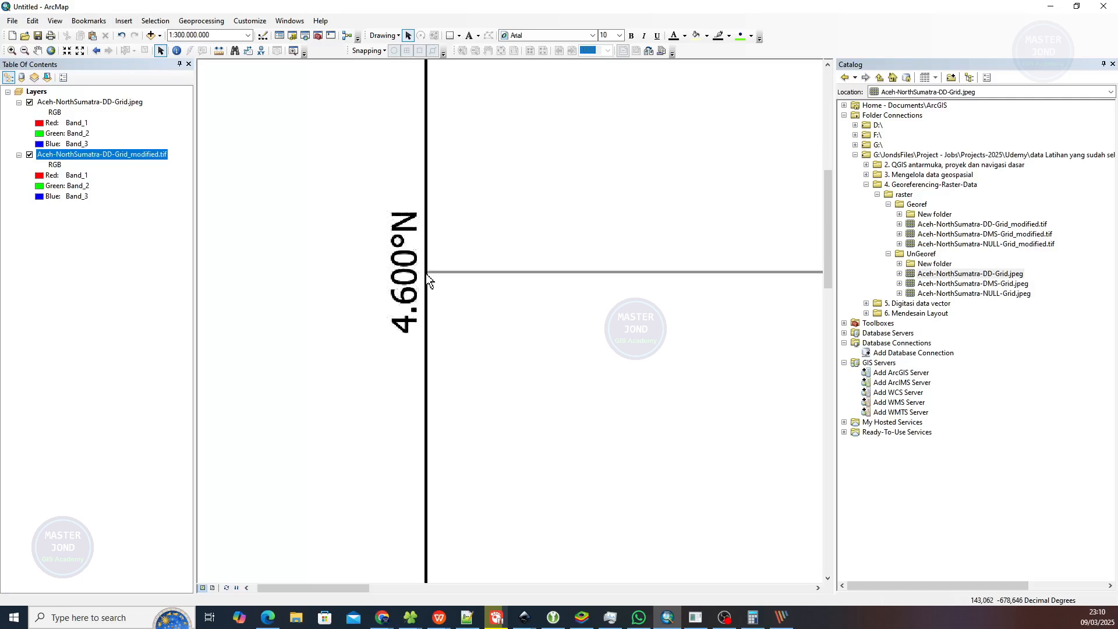
scroll(441, 301, up, 1)
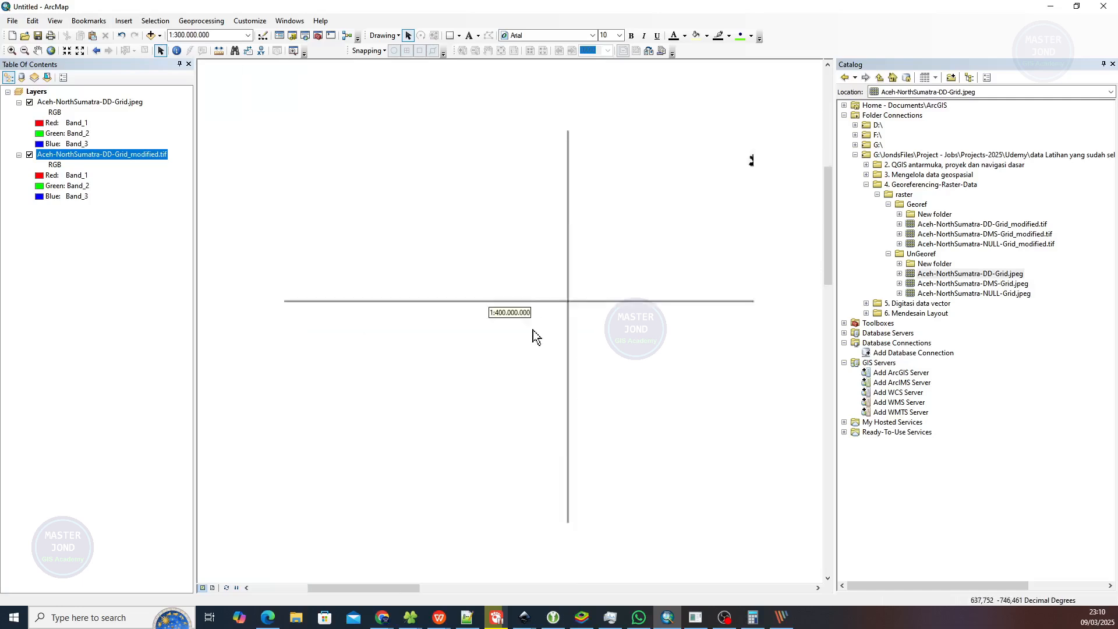
scroll(671, 426, up, 1)
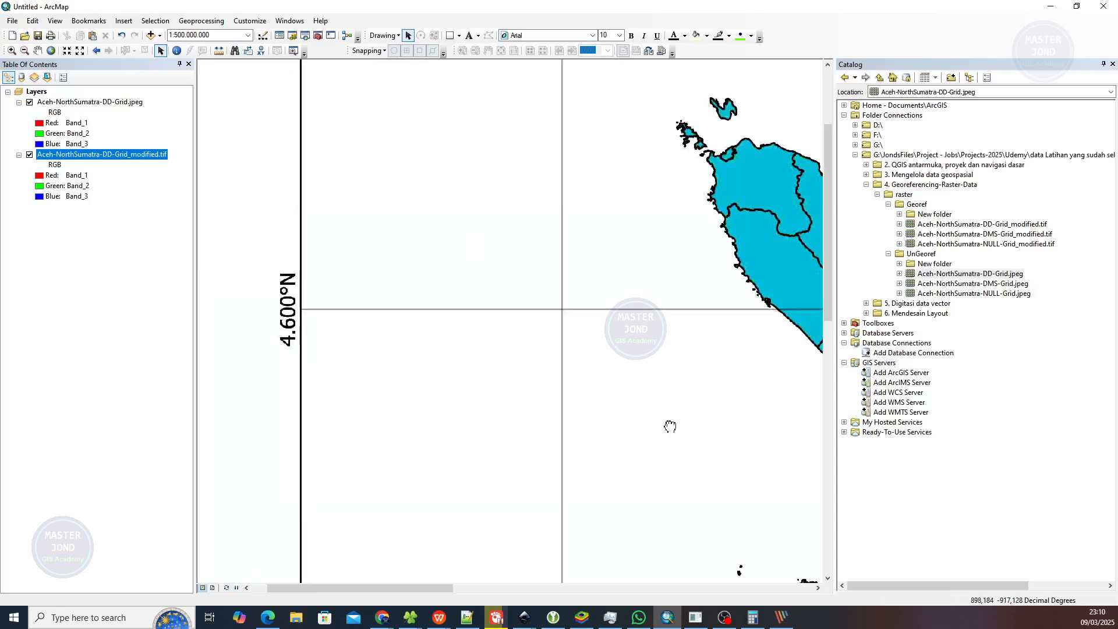
Step: Check the map coordinates where the 0.000° and 101.200°E grid lines cross in the JPEG's southeast corner
drag(671, 426, 135, 57)
drag(561, 372, 127, 32)
drag(617, 364, 326, 351)
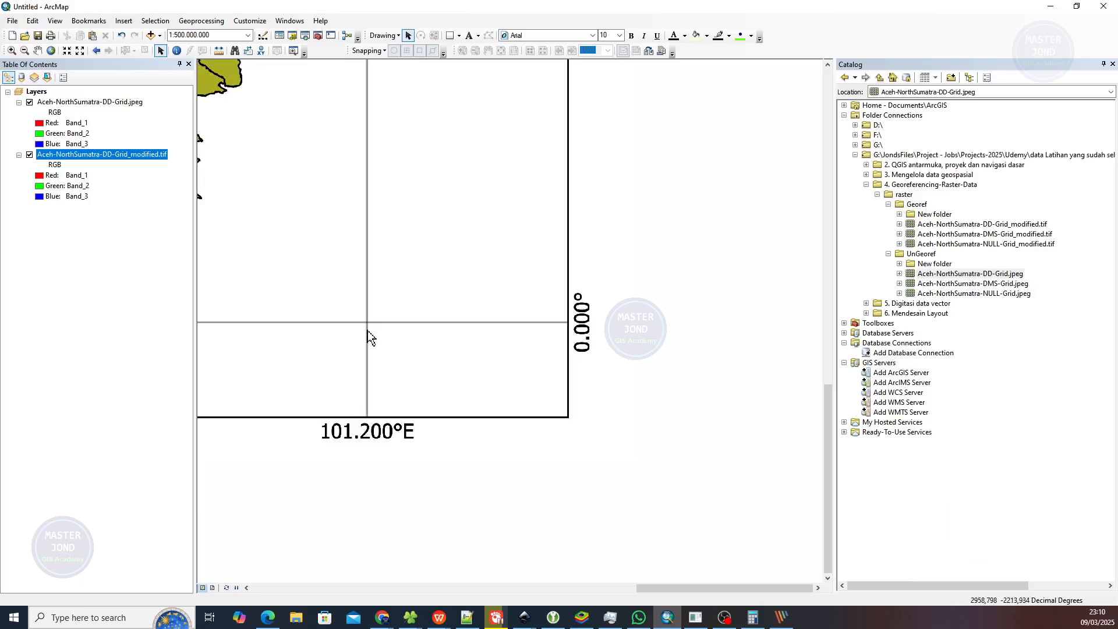
scroll(411, 376, up, 2)
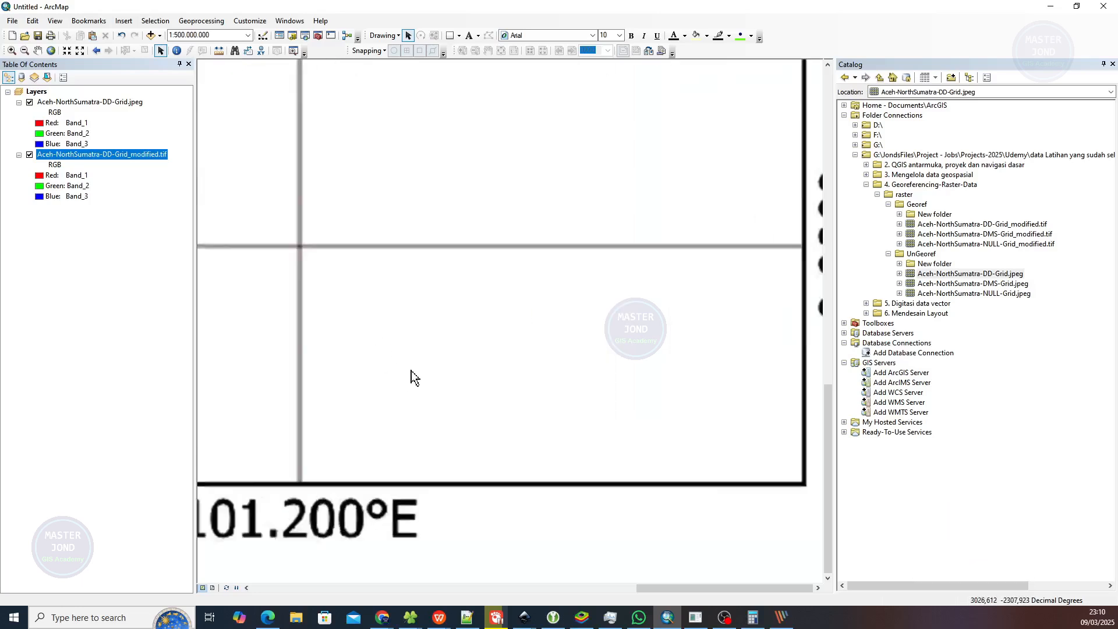
scroll(419, 365, down, 2)
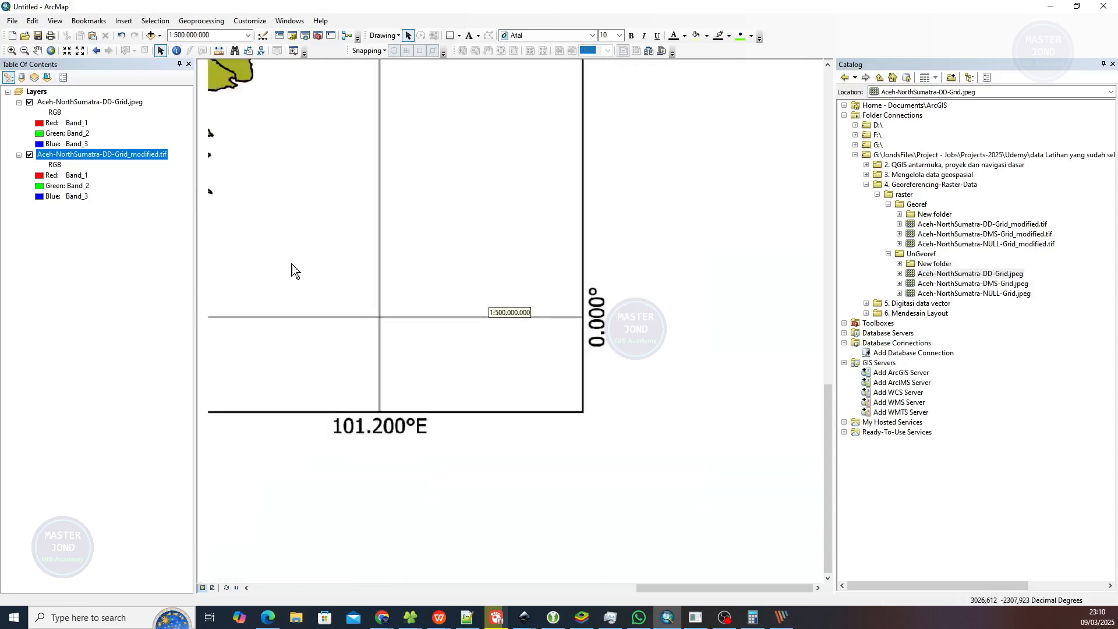
Step: Look back over the JPEG's land area and return the map to the extent of Aceh-NorthSumatra-DD-Grid_modified.tif
drag(298, 204, 485, 324)
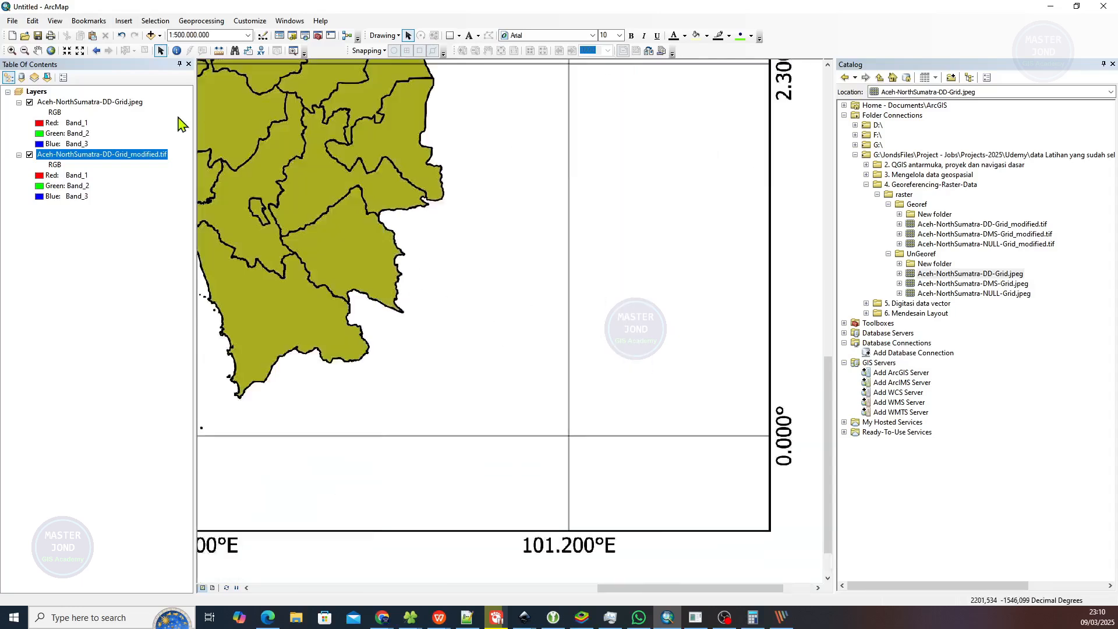
drag(215, 106, 452, 290)
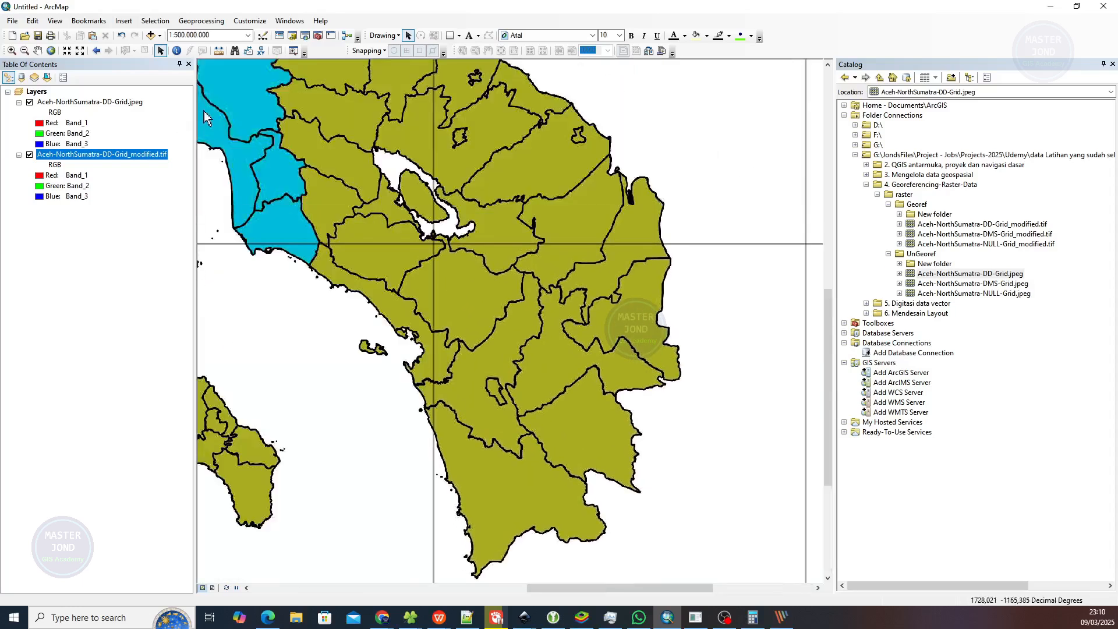
scroll(265, 147, up, 1)
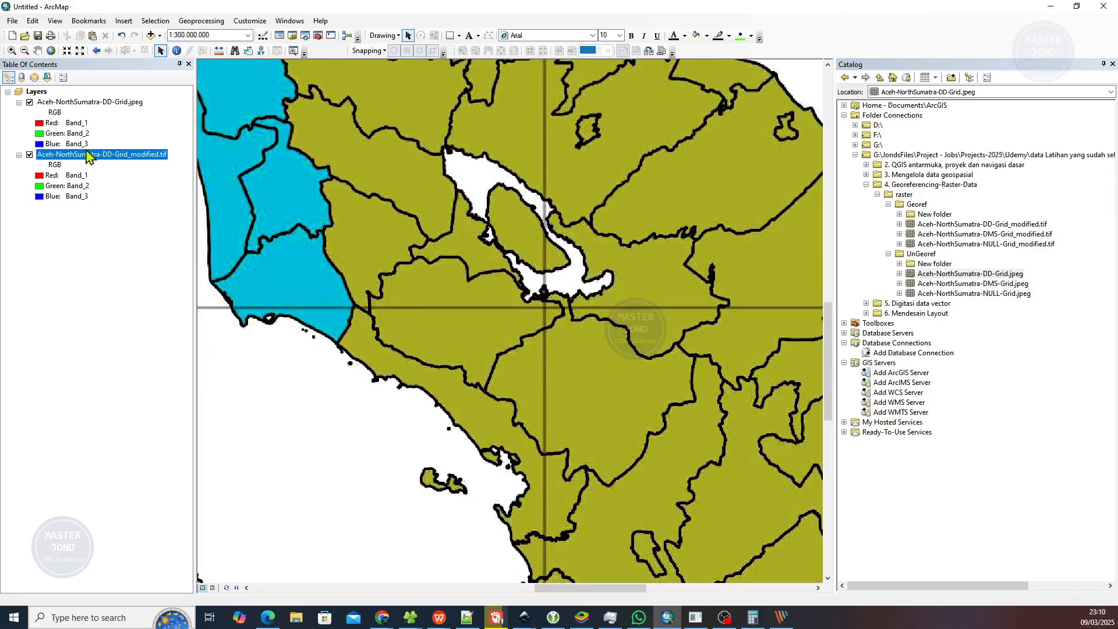
right_click(87, 156)
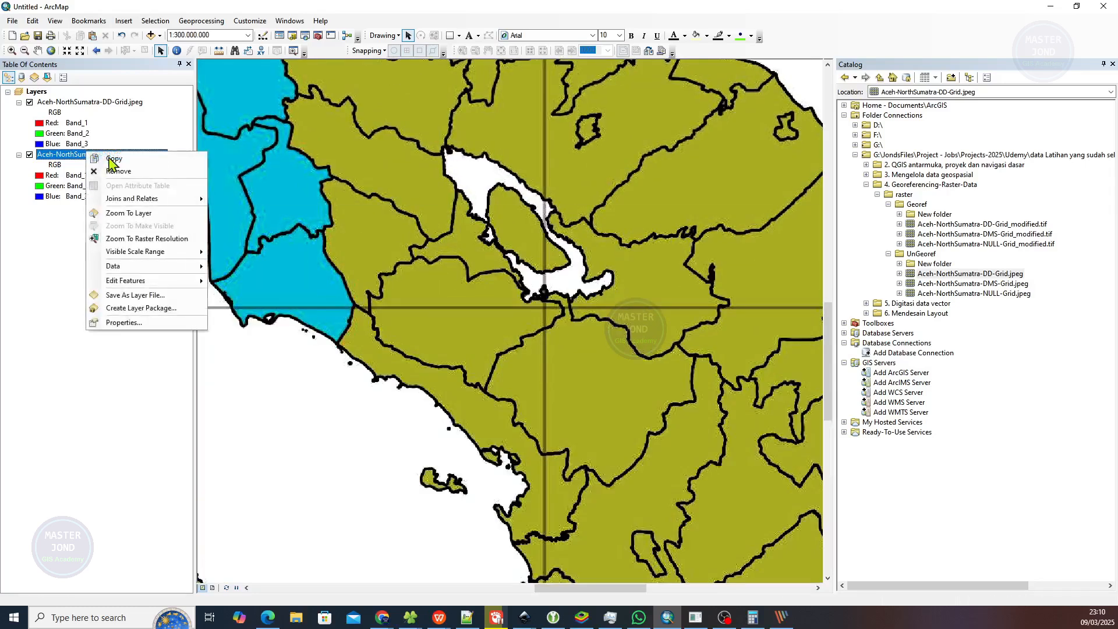
click(125, 213)
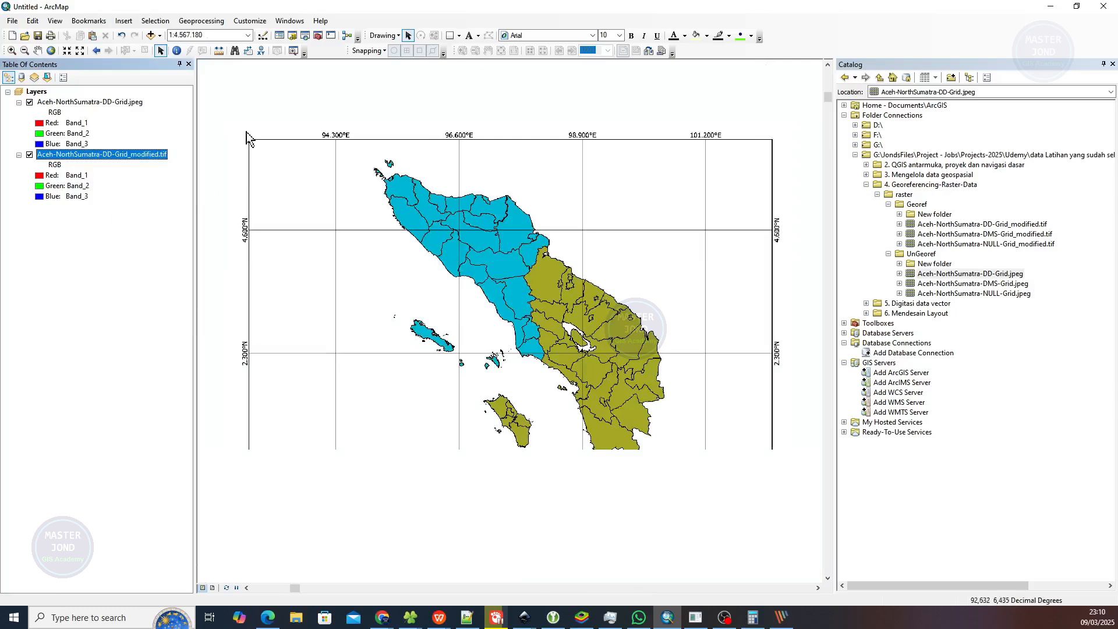
Step: Inspect the northwest corner of the map frame in the area of the georeferenced raster
scroll(236, 117, down, 3)
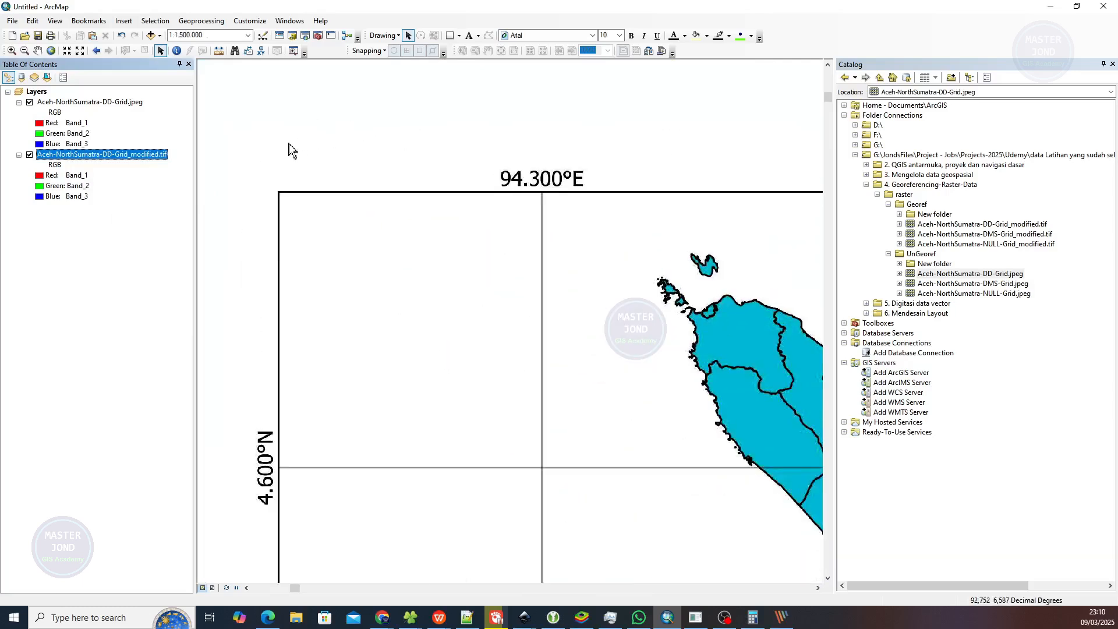
scroll(289, 144, down, 2)
drag(278, 148, 485, 225)
mouse_move(367, 119)
mouse_down()
mouse_move(438, 203)
mouse_move(344, 118)
mouse_up()
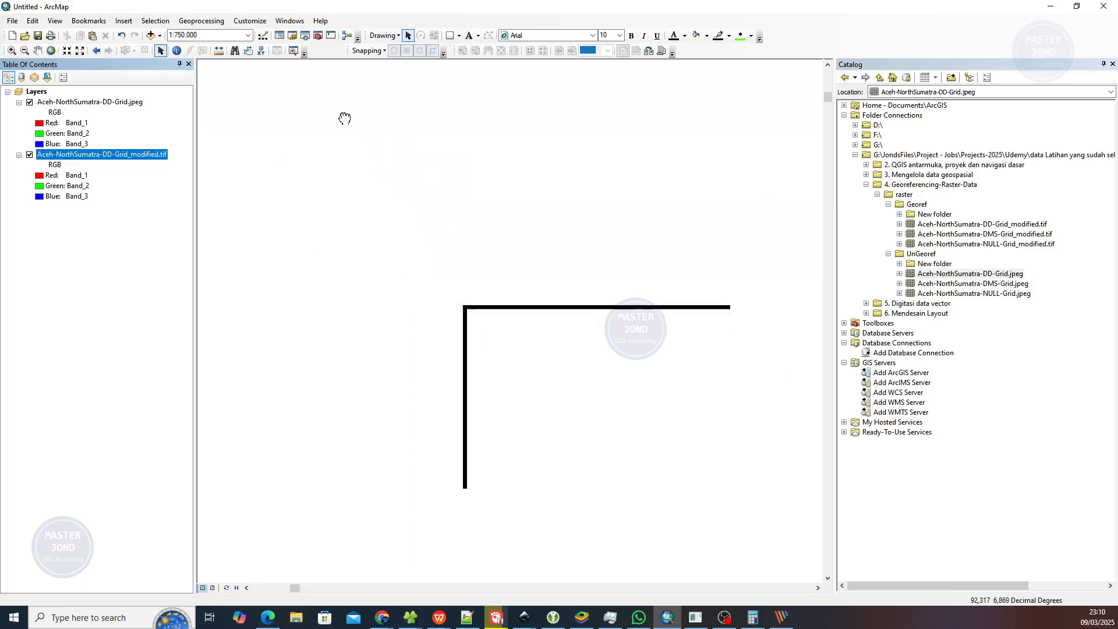
scroll(345, 118, up, 1)
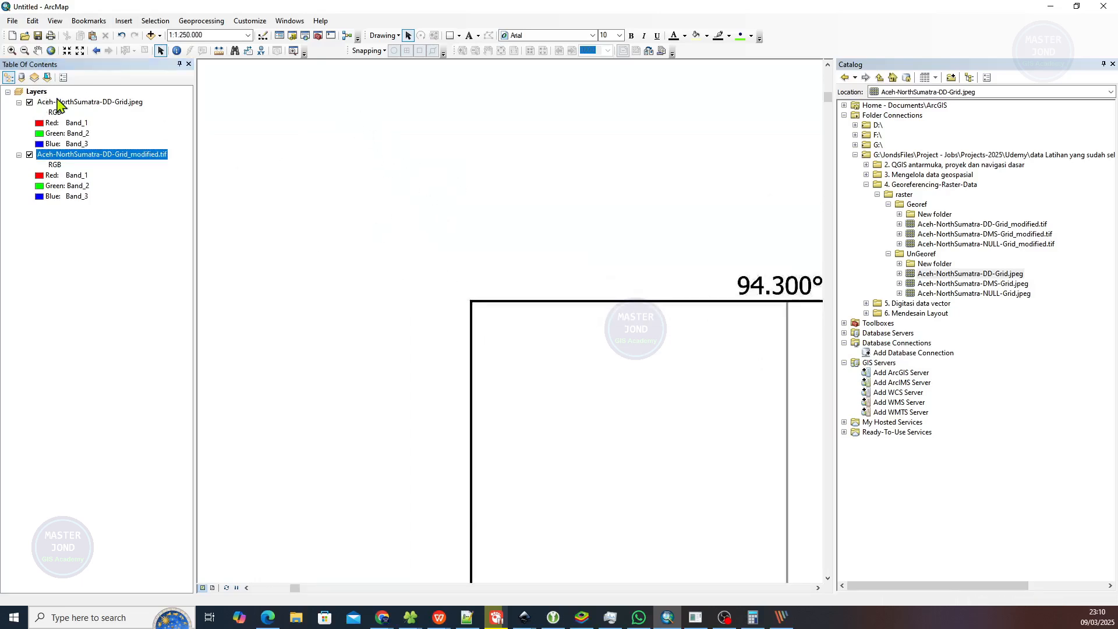
Step: Display the full extent of the georeferenced Aceh-NorthSumatra-DD-Grid_modified.tif on the map
click(58, 103)
right_click(98, 156)
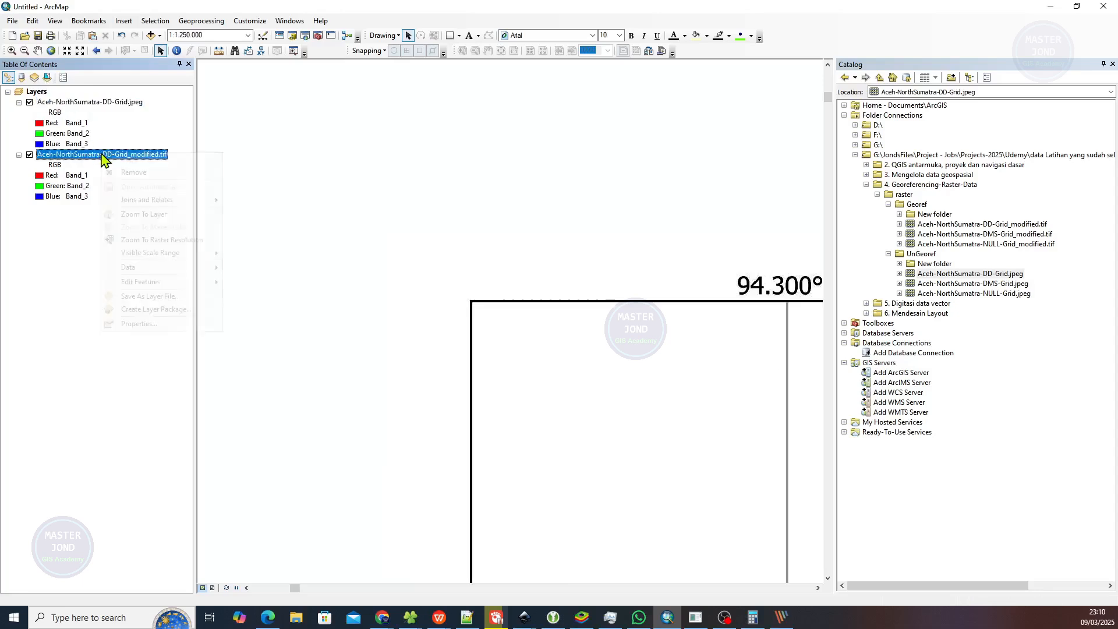
click(142, 214)
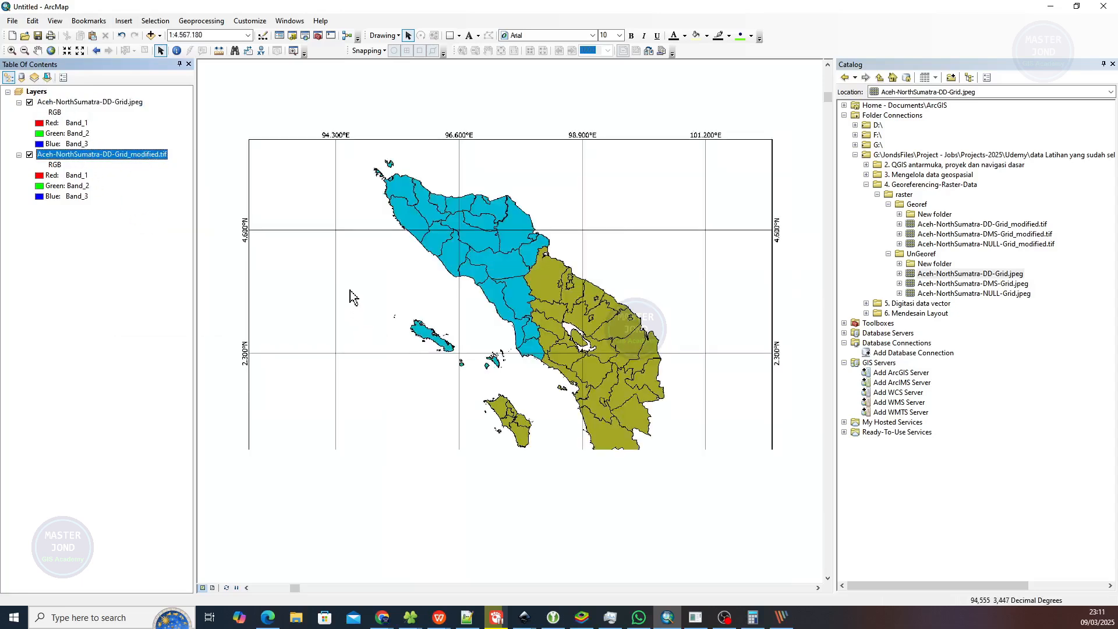
Step: Compare the georeferenced raster's position and size with the JPEG's northwest corner, out to a scale of 1:500,000,000
scroll(350, 285, down, 2)
scroll(350, 285, up, 5)
scroll(351, 285, up, 3)
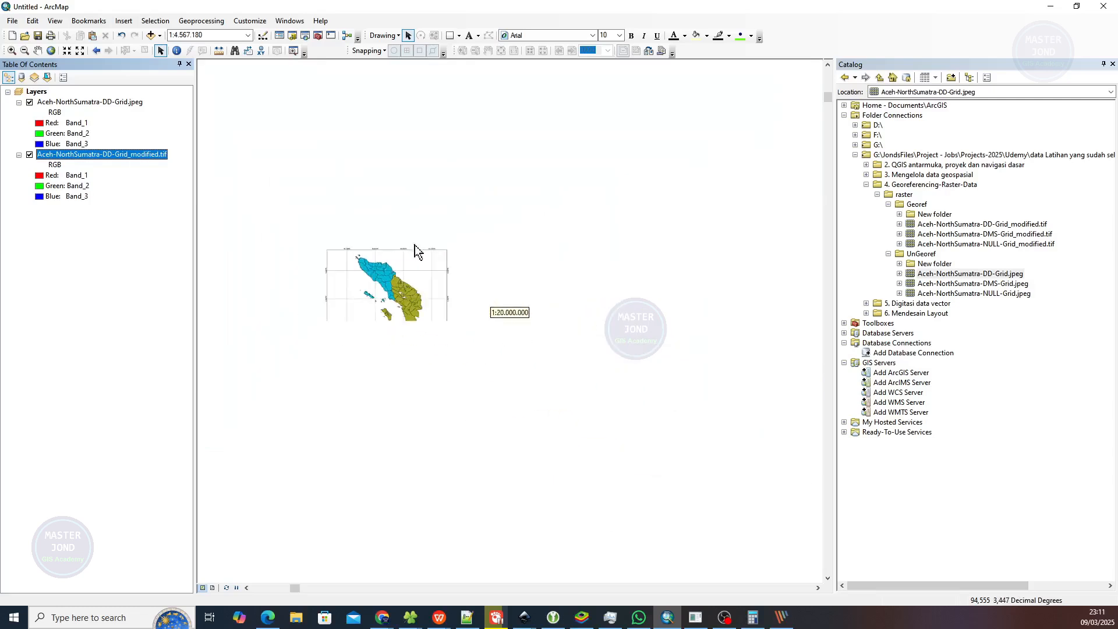
scroll(405, 318, up, 3)
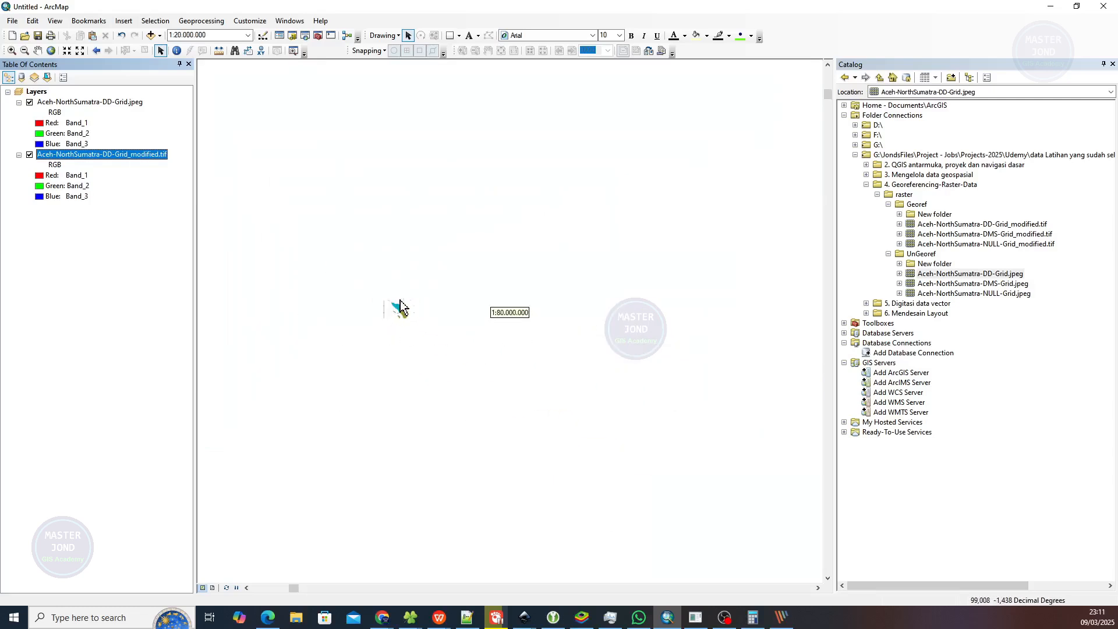
drag(464, 386, 359, 177)
scroll(369, 258, up, 2)
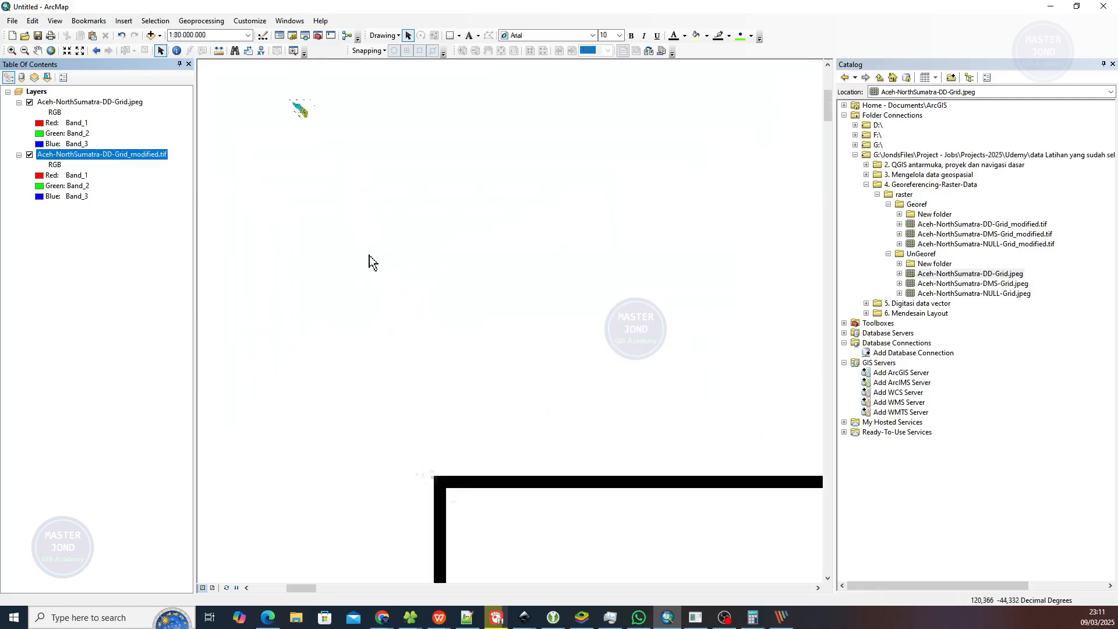
scroll(441, 352, up, 2)
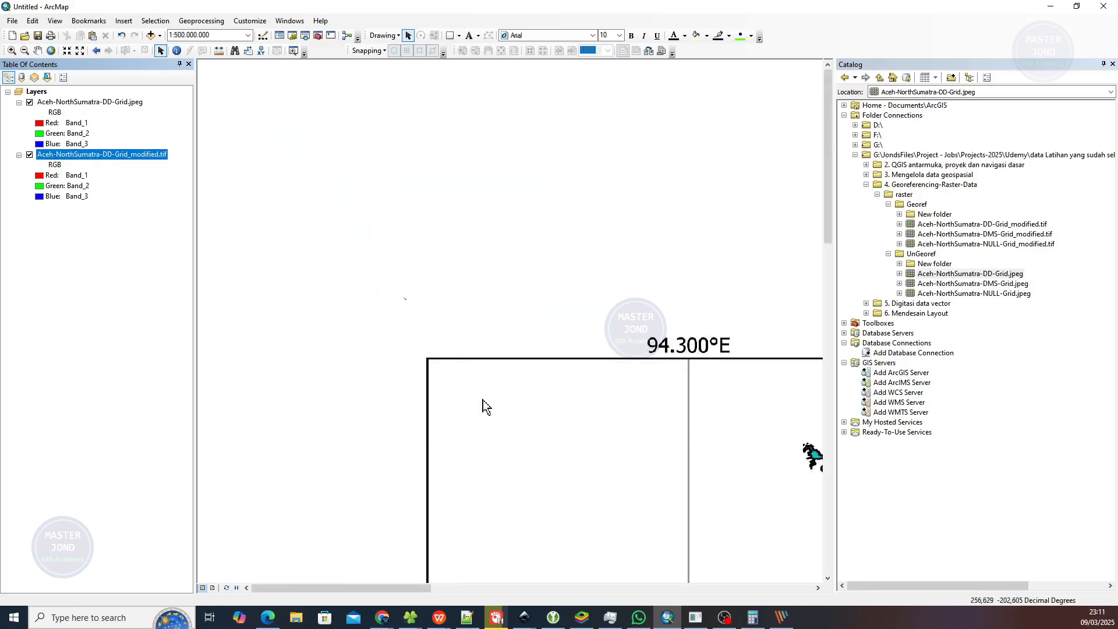
Step: Inspect the georeferenced raster's land area again at a scale of 1:10,000,000
scroll(408, 295, down, 1)
scroll(407, 294, down, 5)
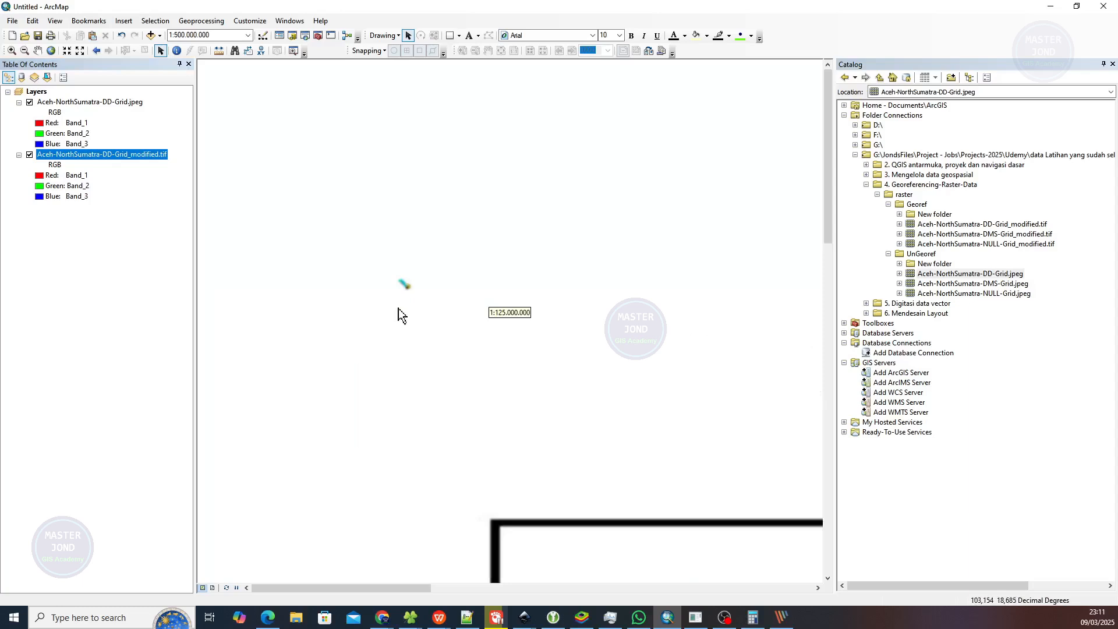
scroll(407, 291, down, 5)
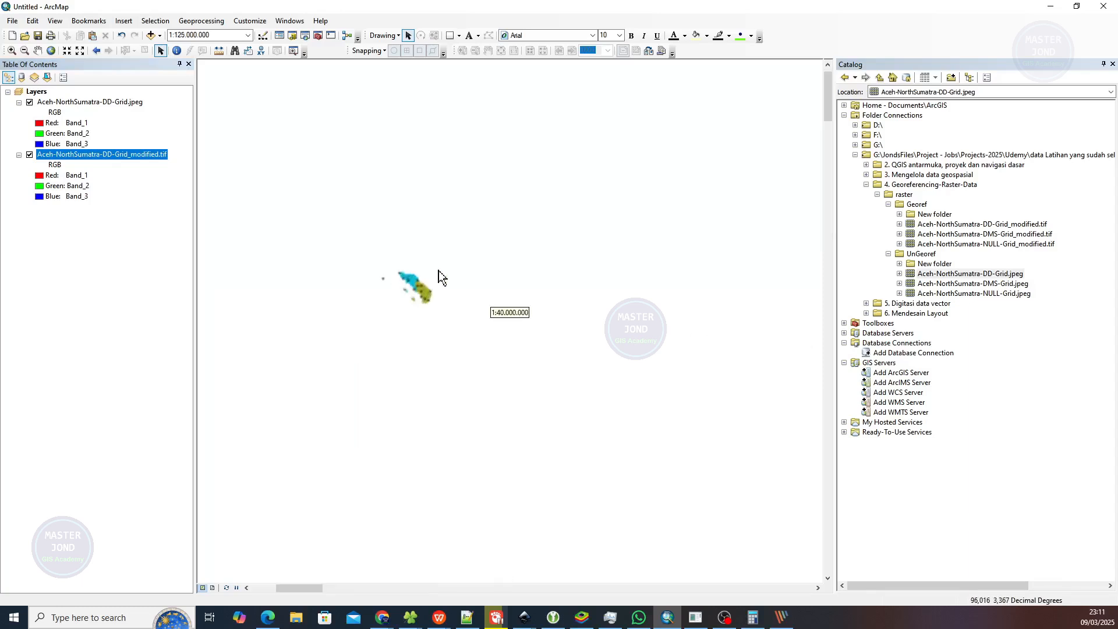
scroll(413, 284, down, 6)
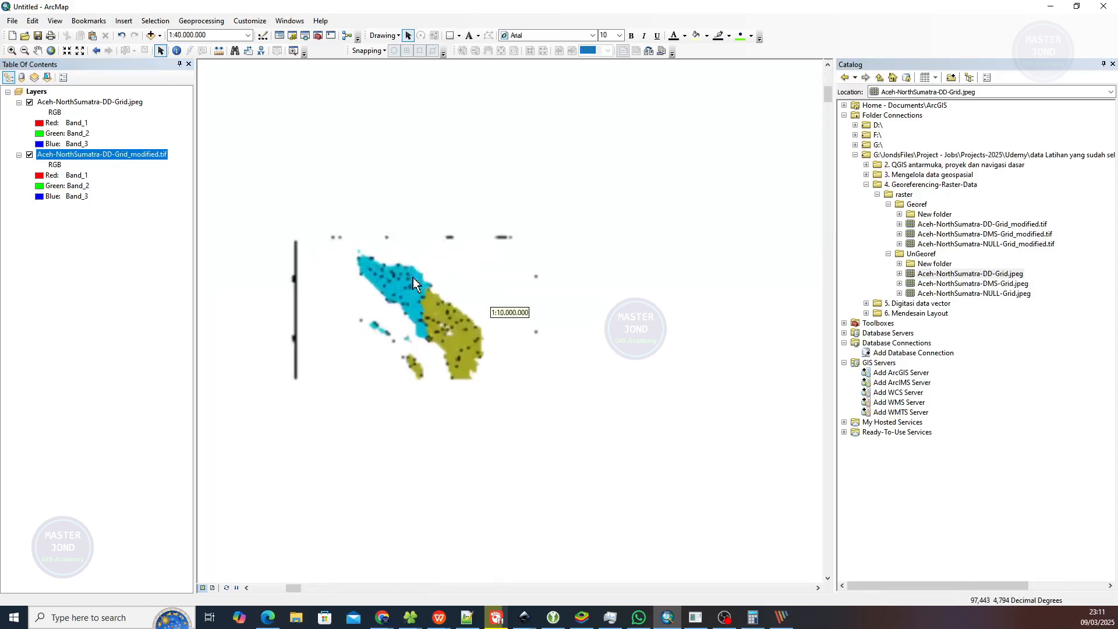
Step: Examine the JPEG's northwest map area around the 94.300°E and 4.600°N grid lines at 1:500,000,000 scale
scroll(404, 294, up, 10)
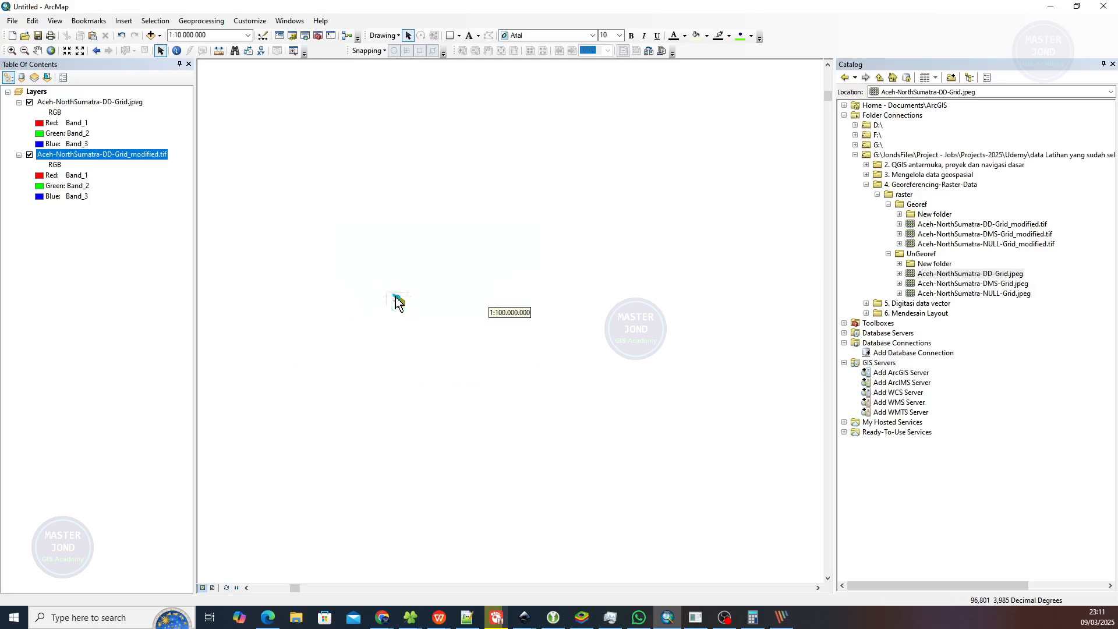
drag(449, 352, 378, 207)
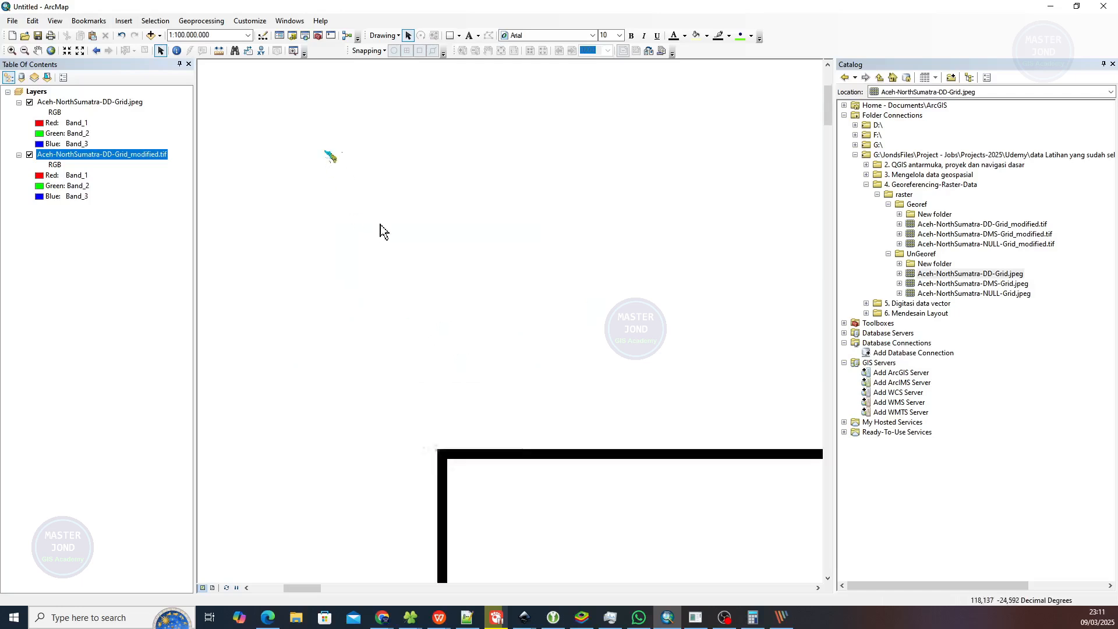
scroll(380, 225, up, 5)
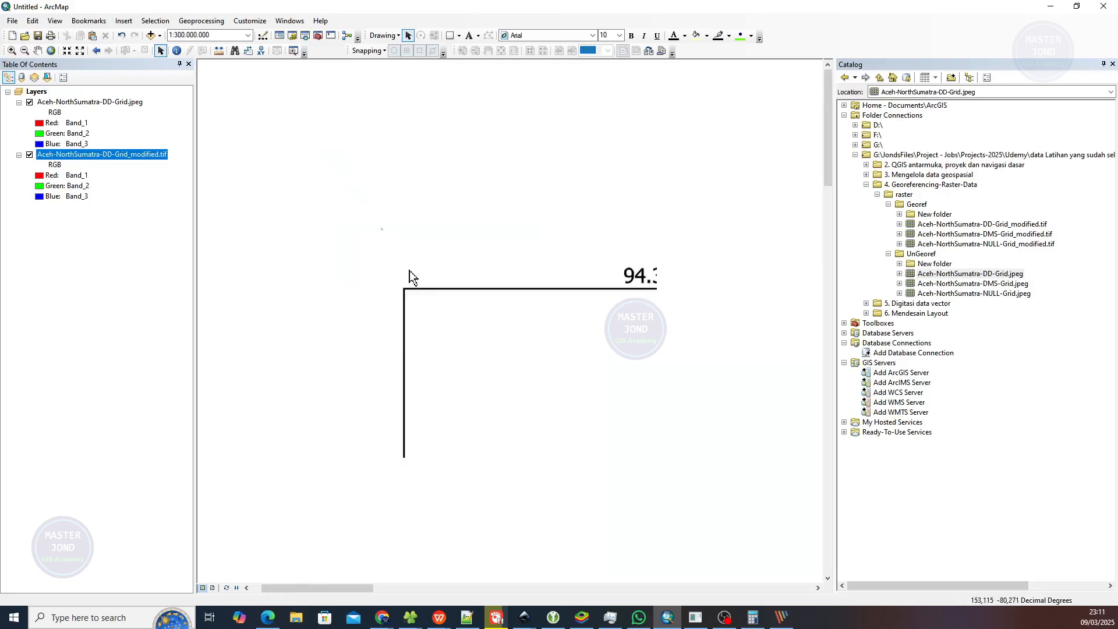
drag(511, 352, 392, 245)
drag(501, 387, 465, 324)
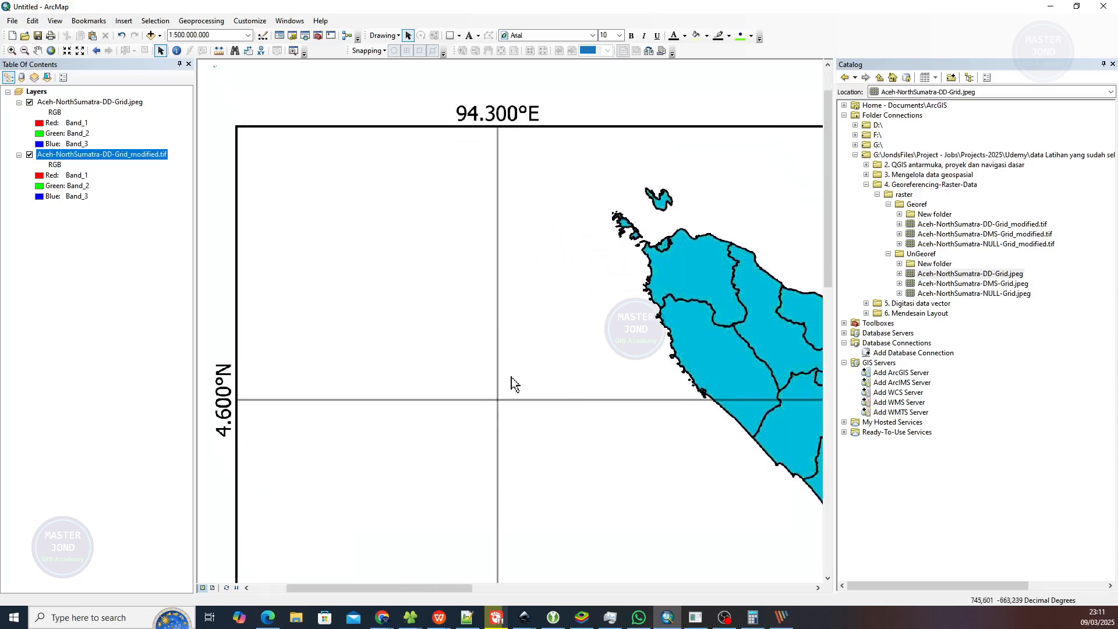
Step: Recheck how far the georeferenced raster lies from the JPEG's northwest frame corner, viewing both layers at small and large extents
drag(268, 150, 501, 361)
scroll(460, 291, down, 3)
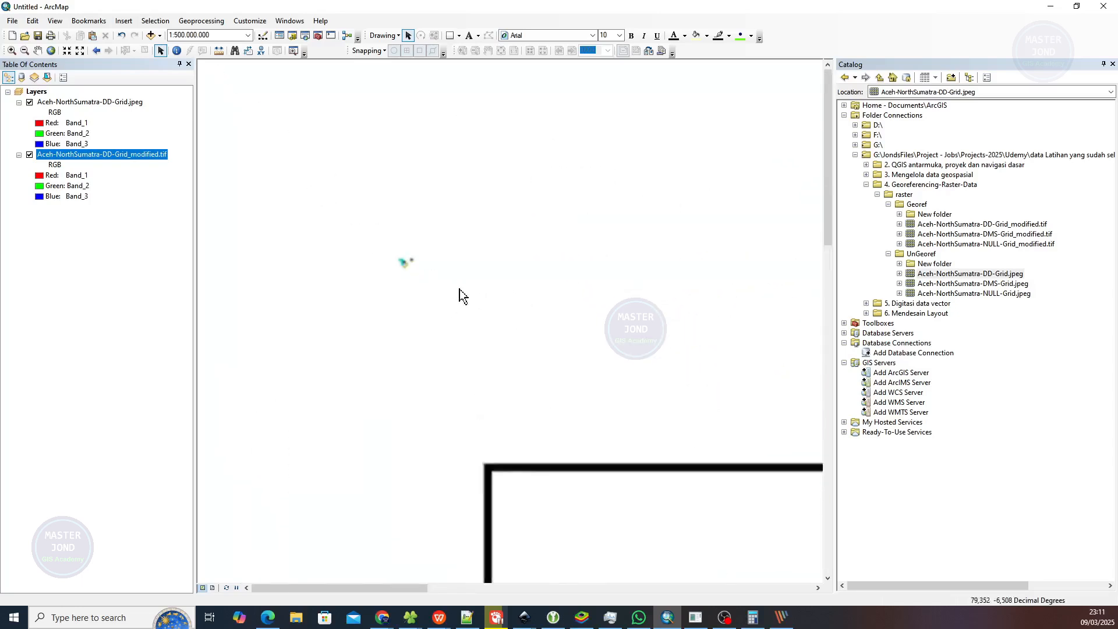
scroll(459, 289, down, 2)
scroll(395, 335, up, 5)
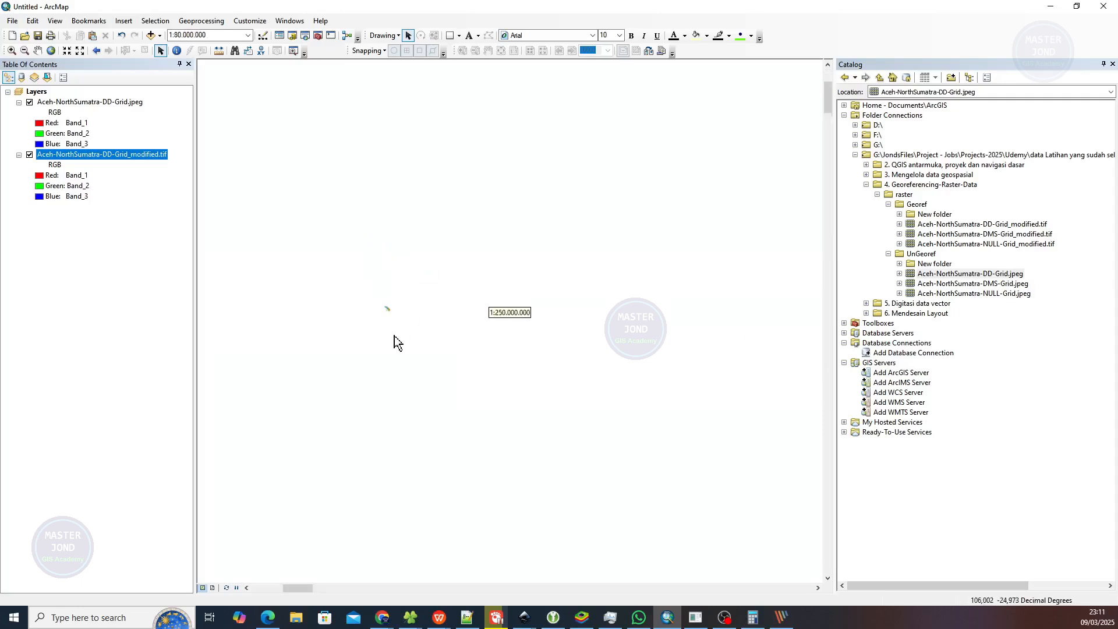
scroll(393, 336, up, 3)
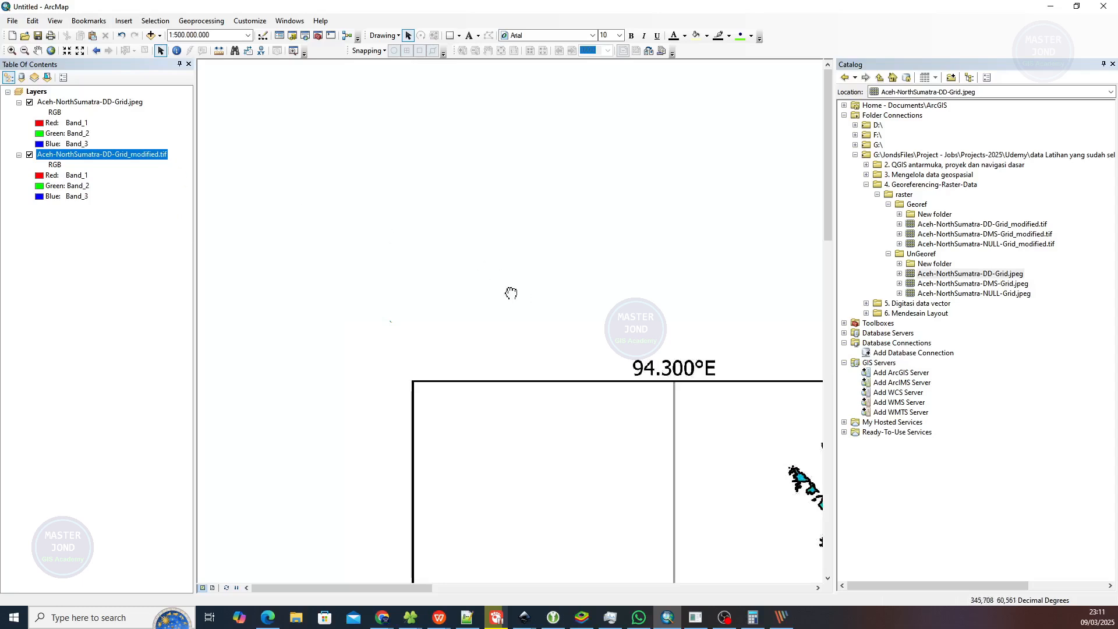
drag(511, 294, 310, 105)
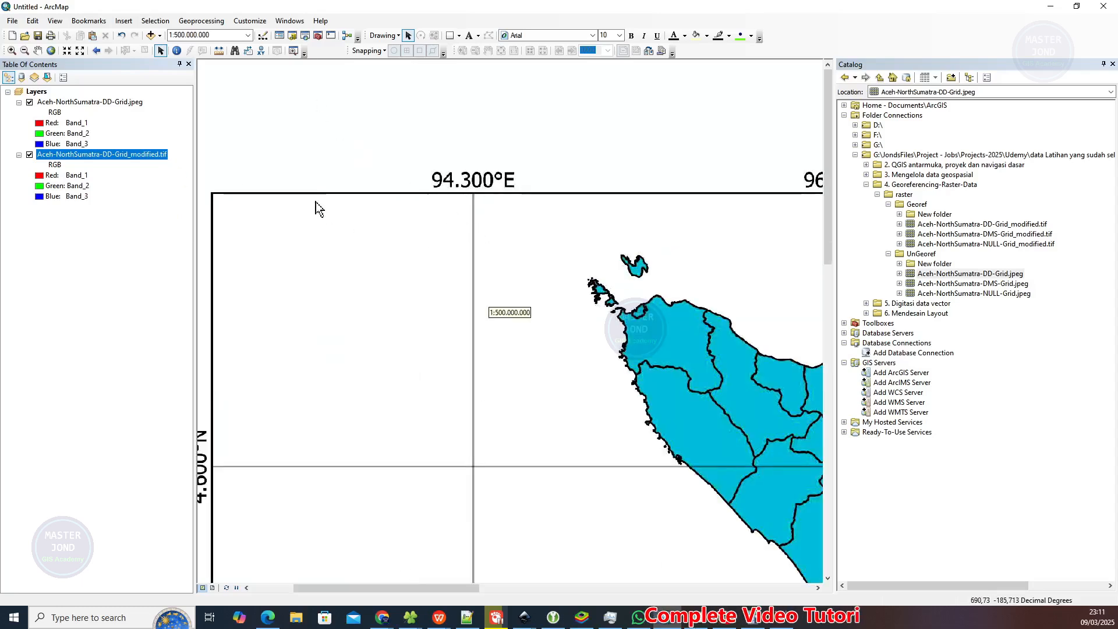
drag(302, 167, 440, 219)
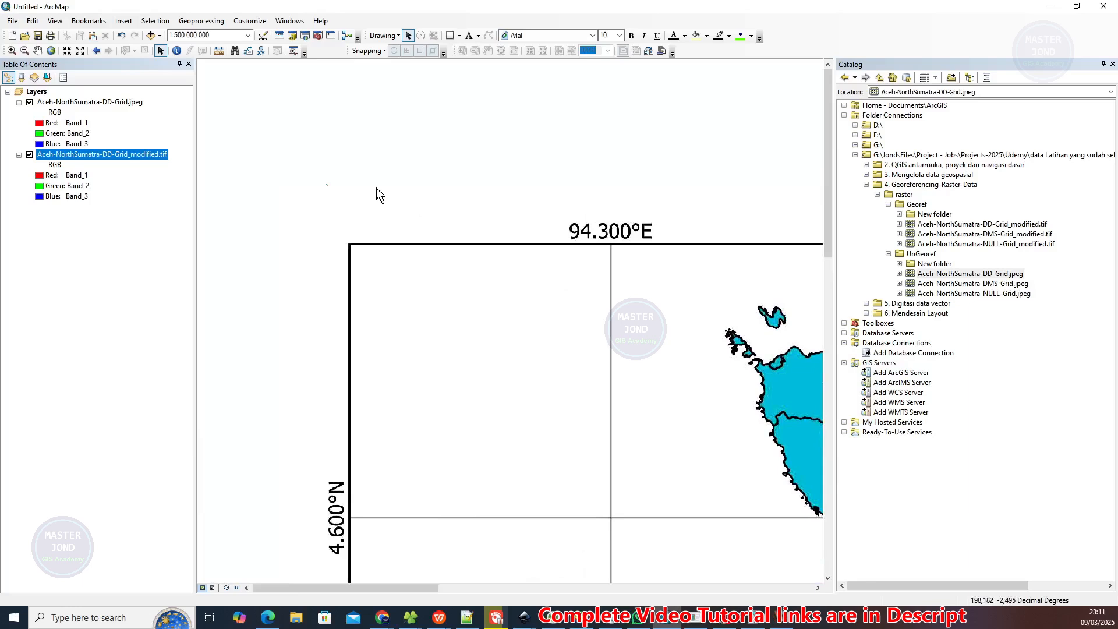